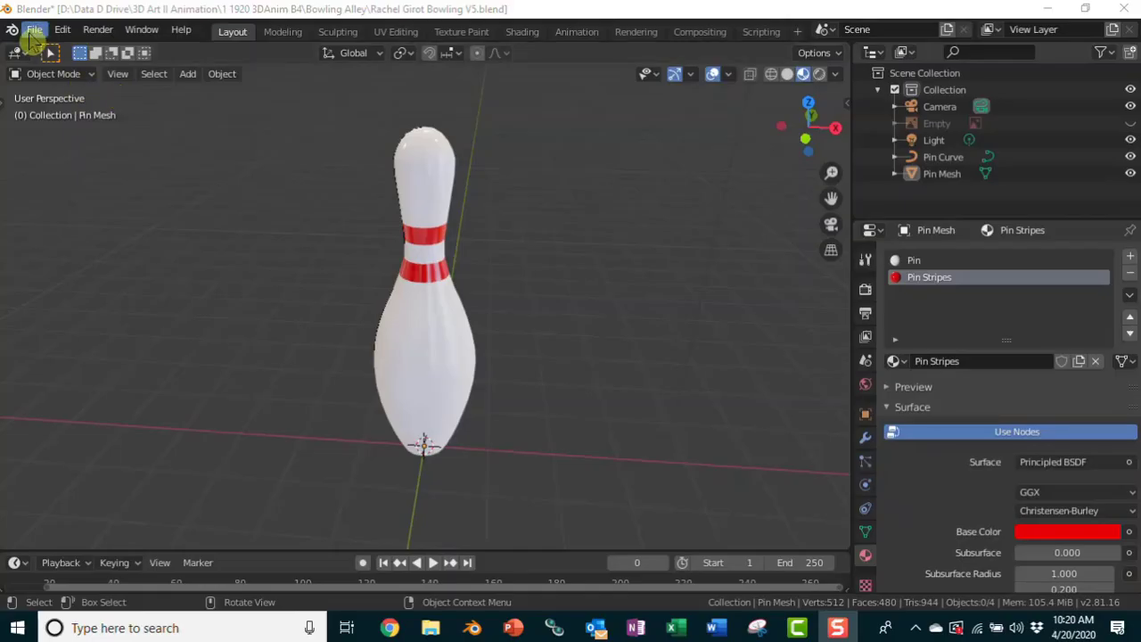
Step: Open the recent Bowling V2 blend file without saving the current one, and switch the pin profile curve to Object Mode
{"action": "left_click", "coordinate": [33, 35]}
{"action": "mouse_move", "coordinate": [47, 82]}
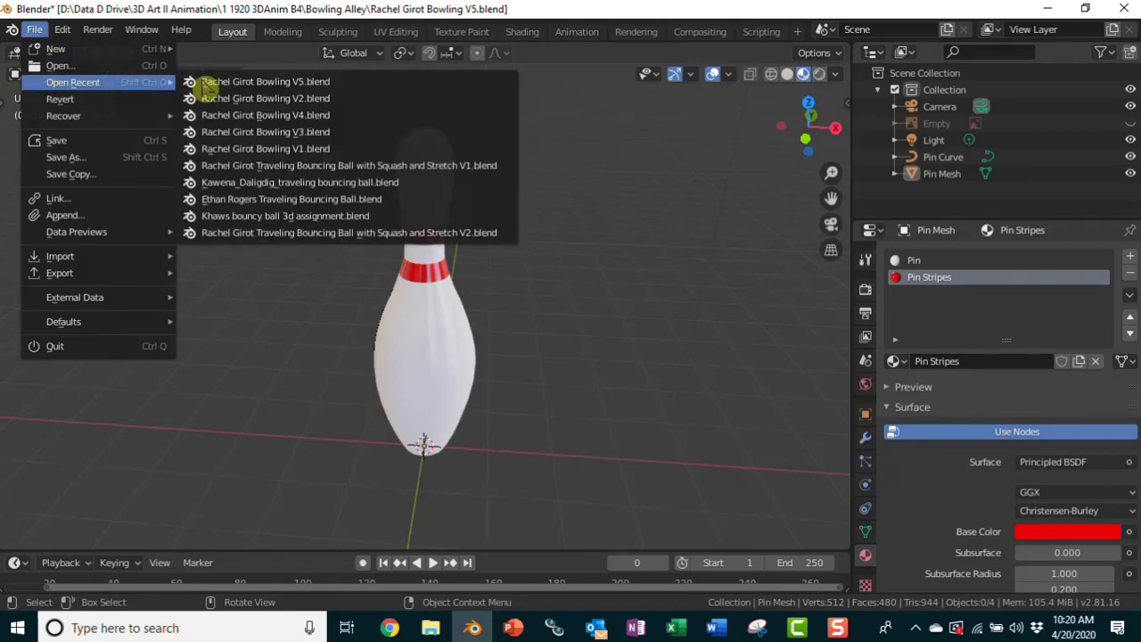
{"action": "left_click", "coordinate": [265, 99]}
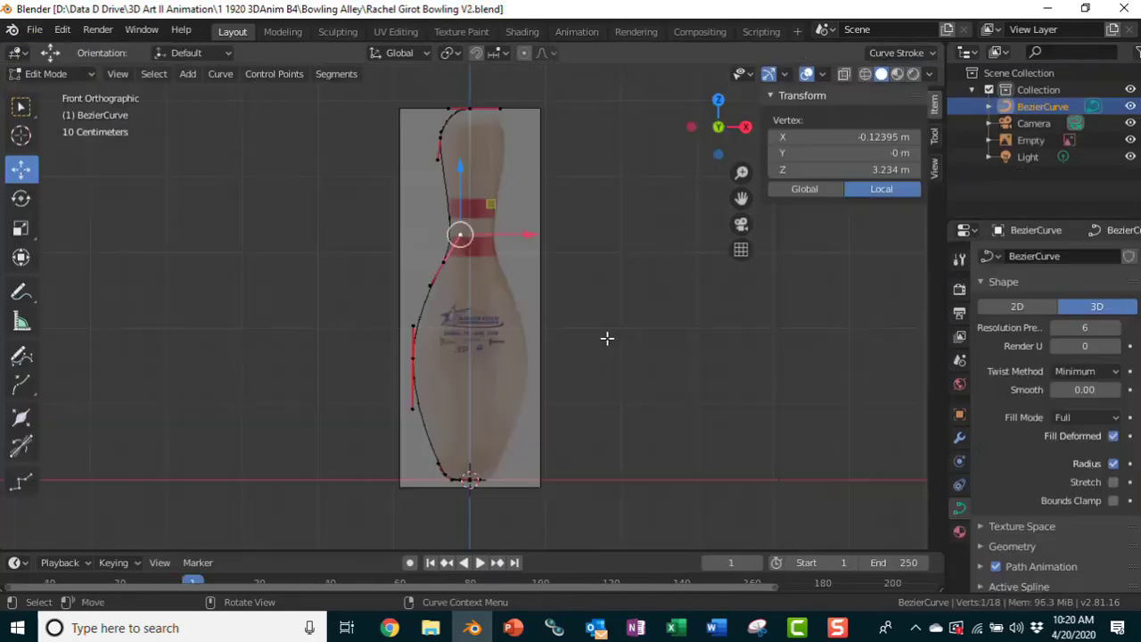
{"action": "left_click", "coordinate": [178, 248]}
{"action": "key", "text": "Tab"}
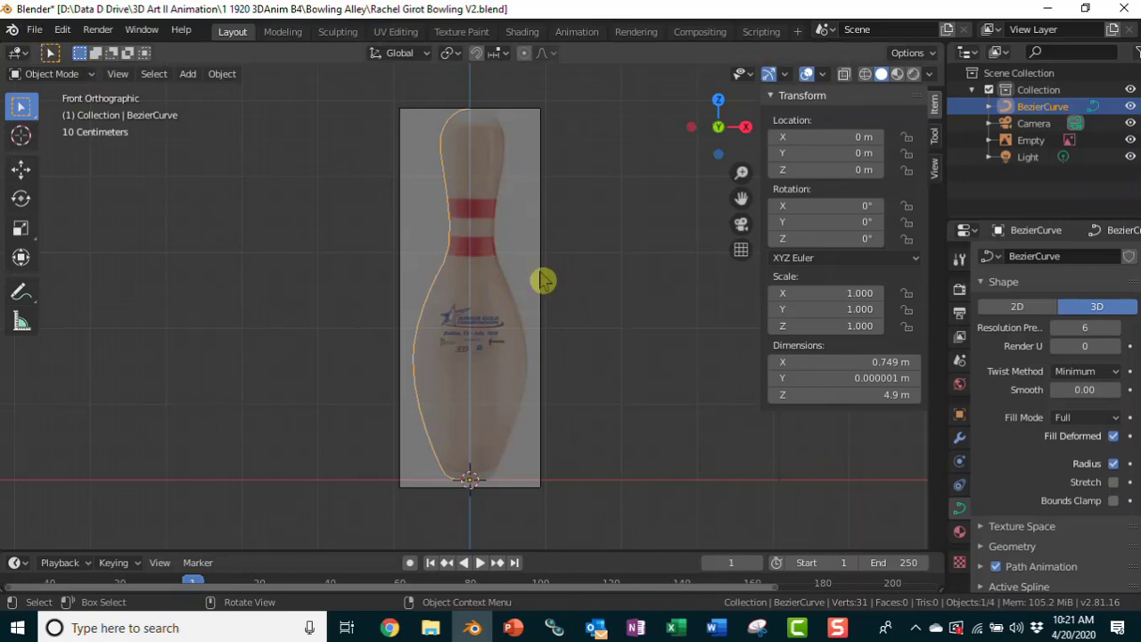
{"action": "left_click", "coordinate": [35, 32]}
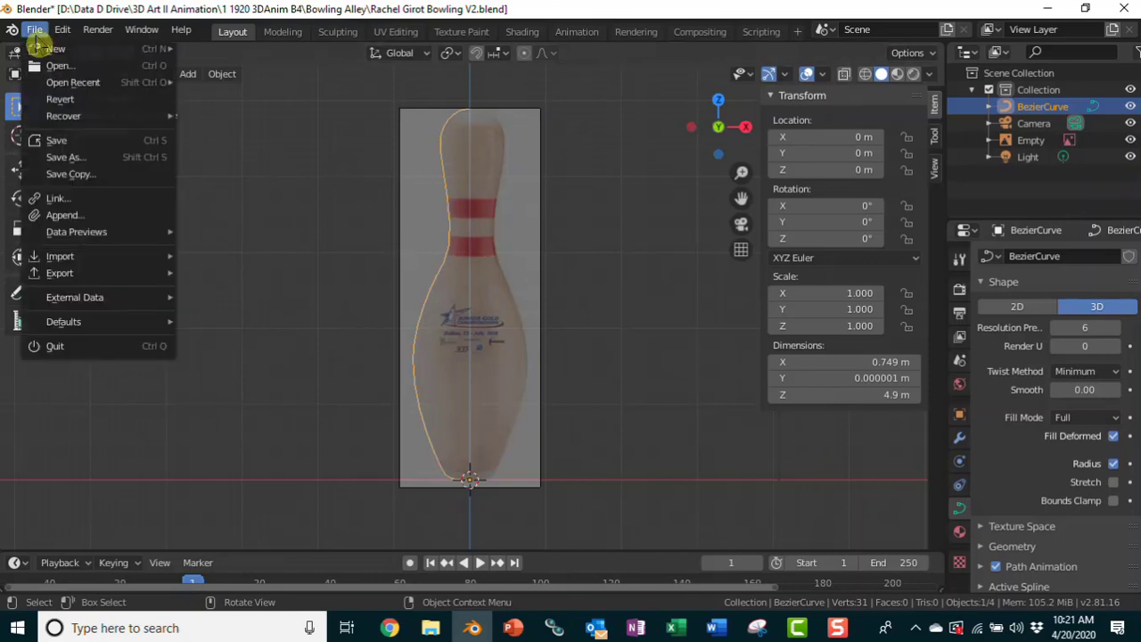
{"action": "left_click", "coordinate": [54, 160]}
{"action": "left_click", "coordinate": [392, 511]}
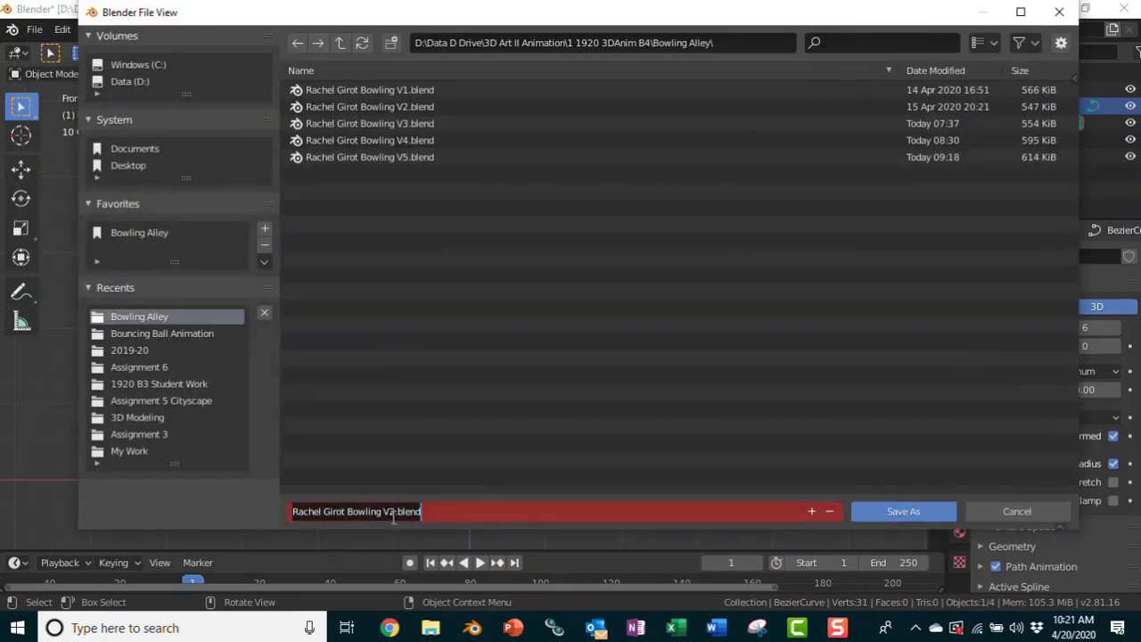
{"action": "left_click", "coordinate": [393, 511]}
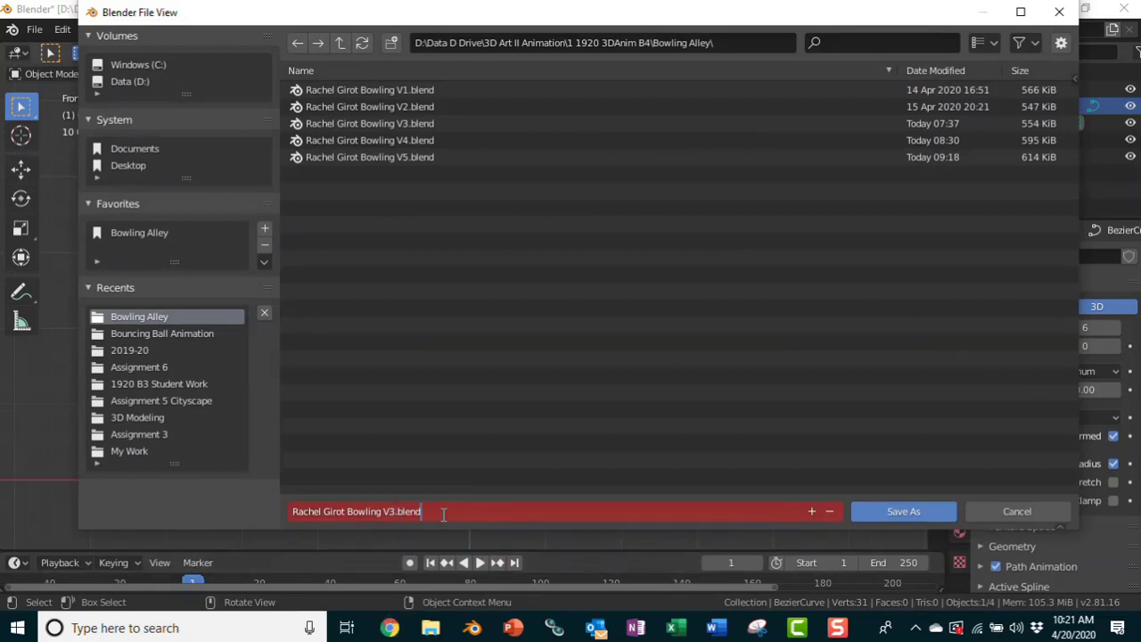
{"action": "left_click", "coordinate": [1018, 512]}
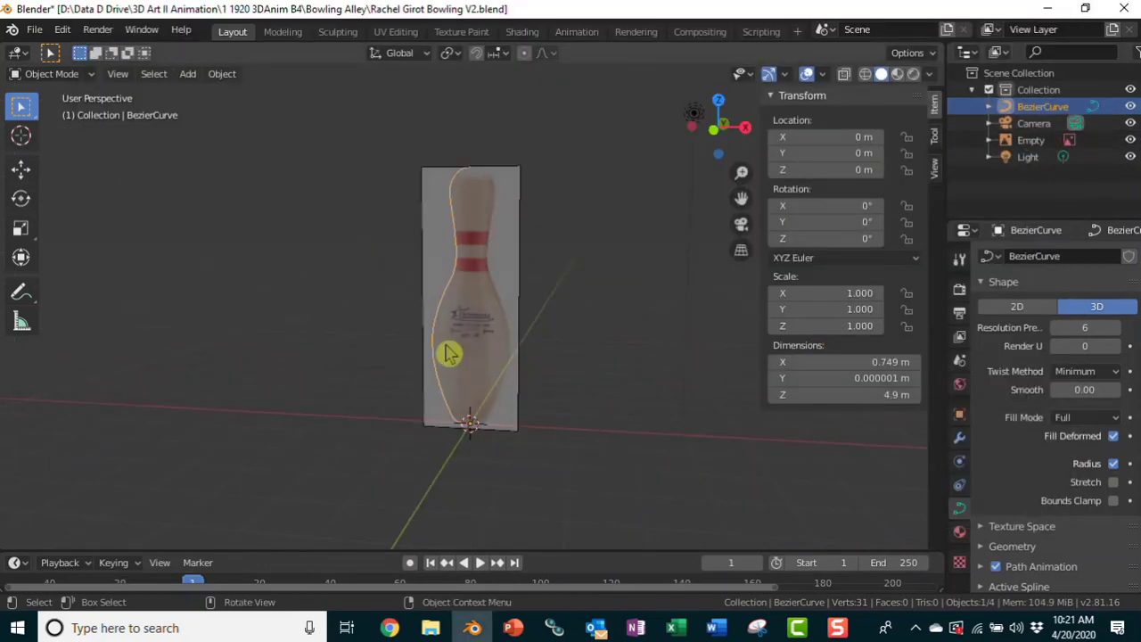
Step: Rename the Empty object to "Empty Reference Image" and hide it in the viewport
{"action": "left_click", "coordinate": [1033, 141]}
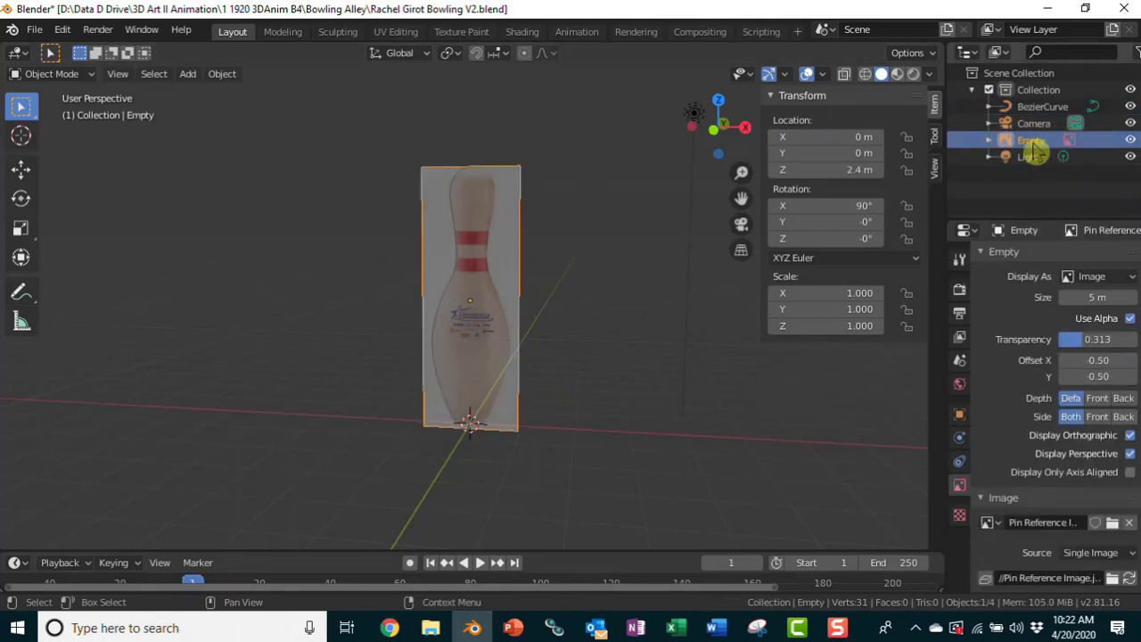
{"action": "double_click", "coordinate": [1049, 143]}
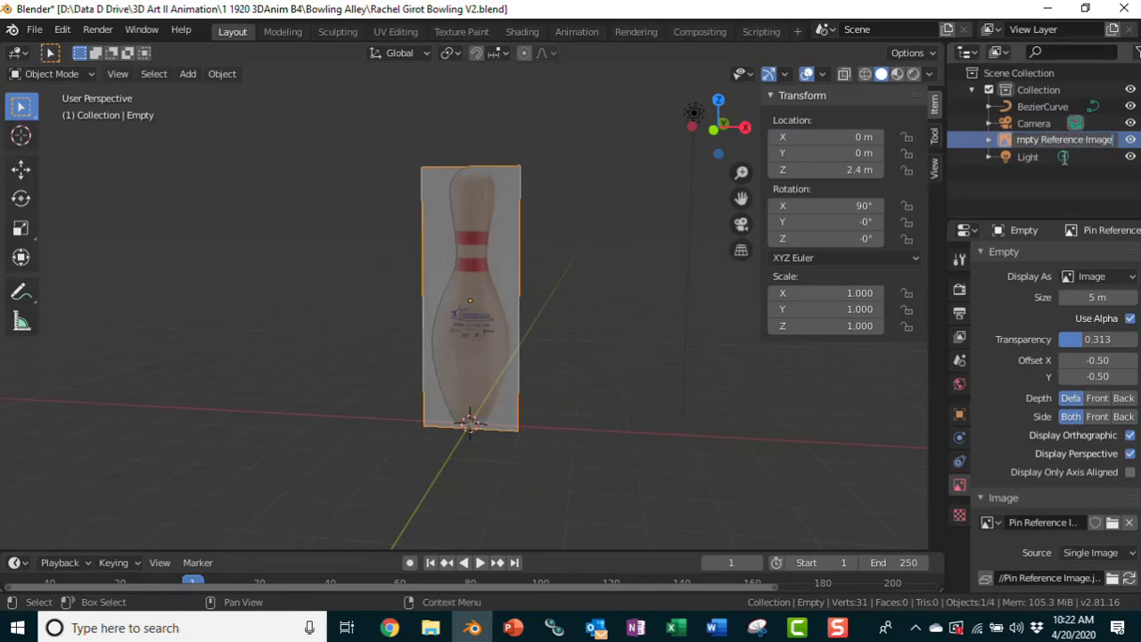
{"action": "type", "text": "Reference Image"}
{"action": "key", "text": "Return"}
{"action": "left_click", "coordinate": [1131, 140]}
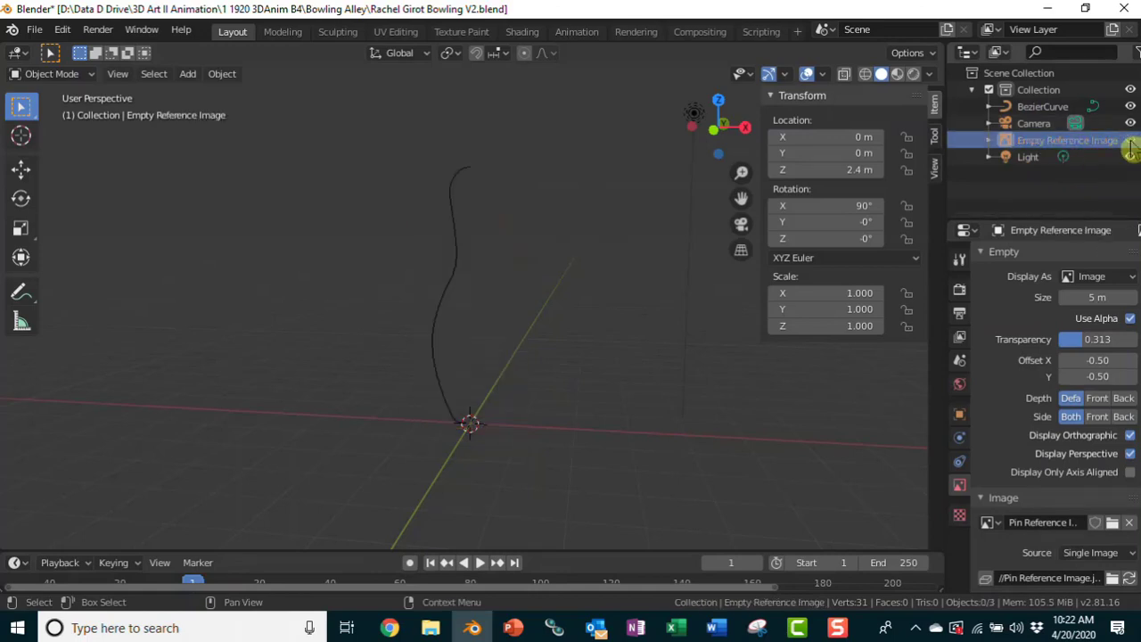
Step: Select the pin's Bezier profile curve and frame it in the viewport
{"action": "left_click", "coordinate": [455, 269]}
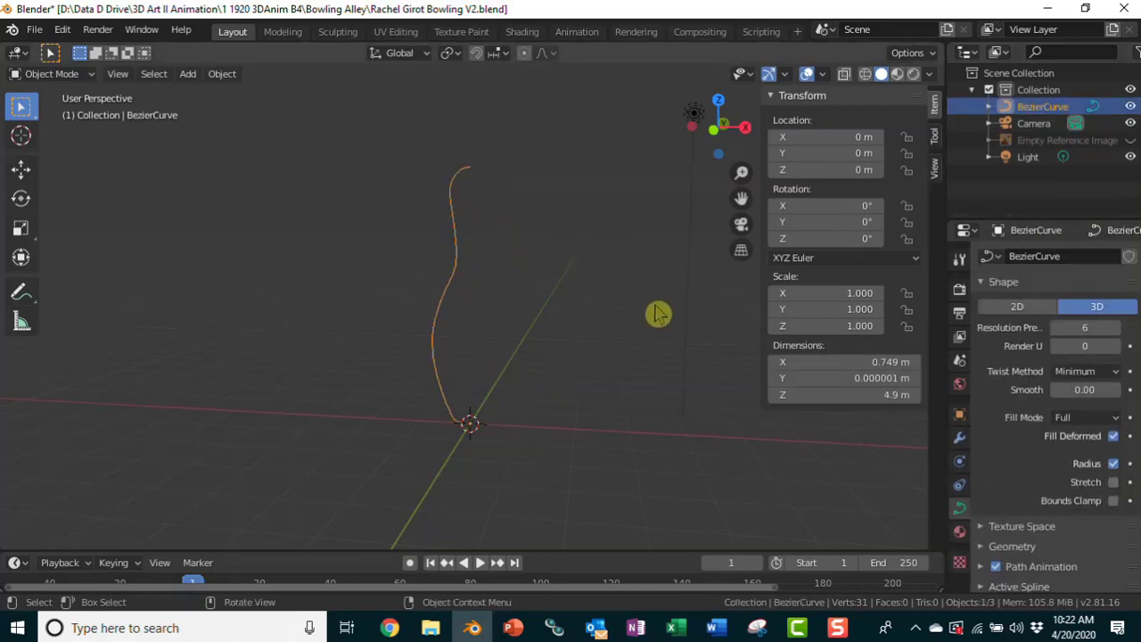
{"action": "scroll", "coordinate": [657, 313], "scroll_direction": "down", "scroll_amount": 1}
{"action": "left_click", "coordinate": [118, 74]}
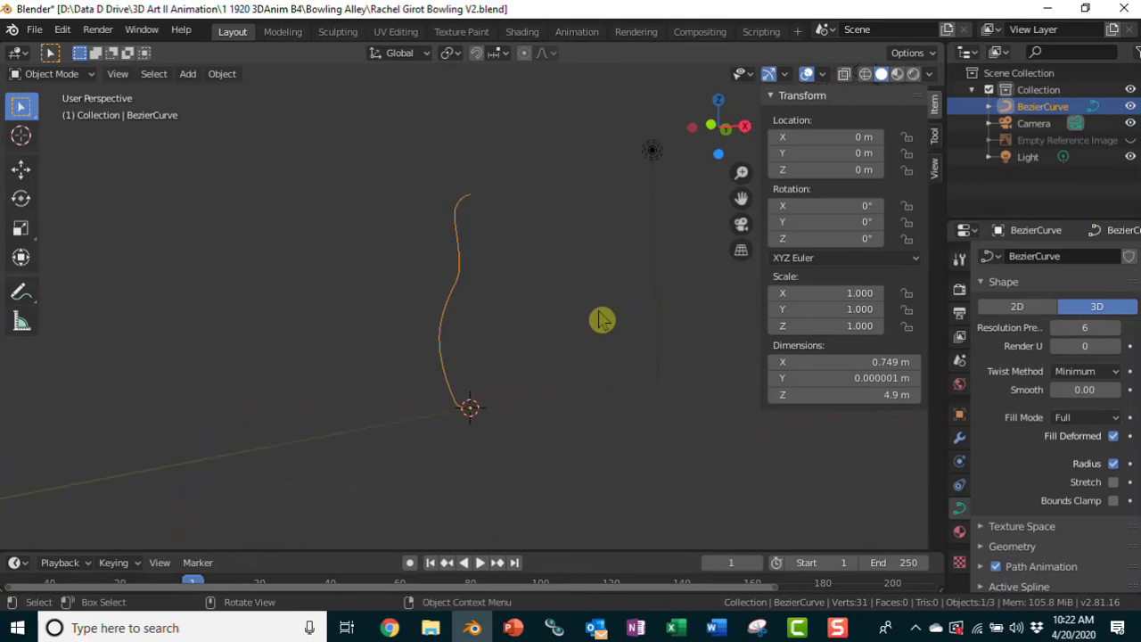
{"action": "left_click", "coordinate": [119, 74]}
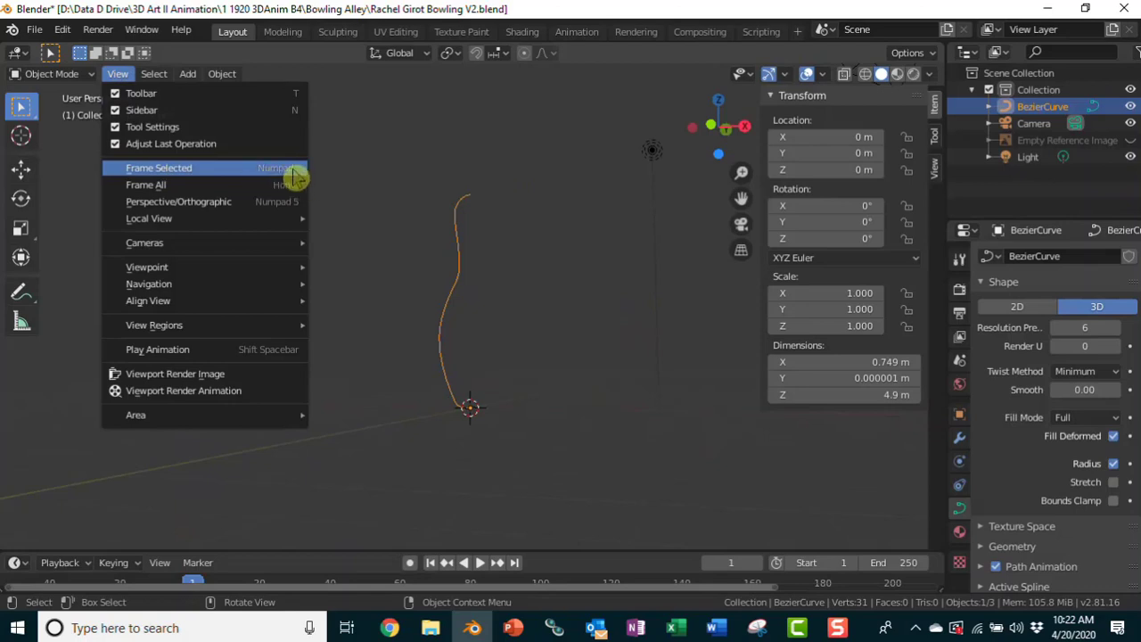
{"action": "left_click", "coordinate": [210, 172]}
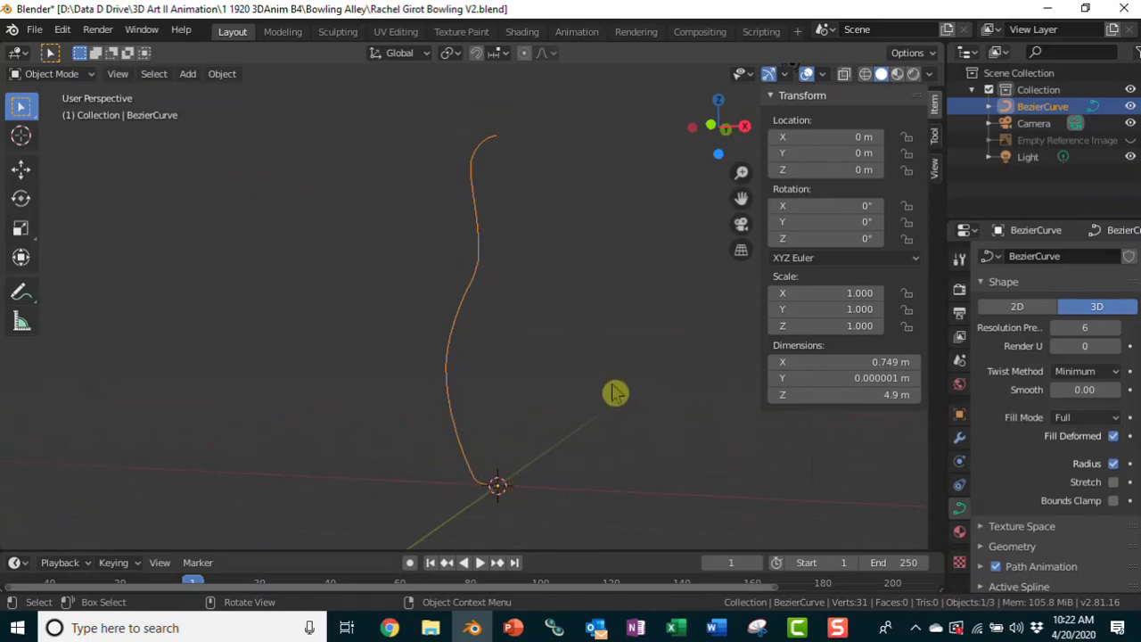
{"action": "scroll", "coordinate": [578, 330], "scroll_direction": "down", "scroll_amount": 5}
{"action": "middle_click_drag", "start_coordinate": [604, 357], "coordinate": [602, 382]}
{"action": "scroll", "coordinate": [602, 382], "scroll_direction": "up", "scroll_amount": 5}
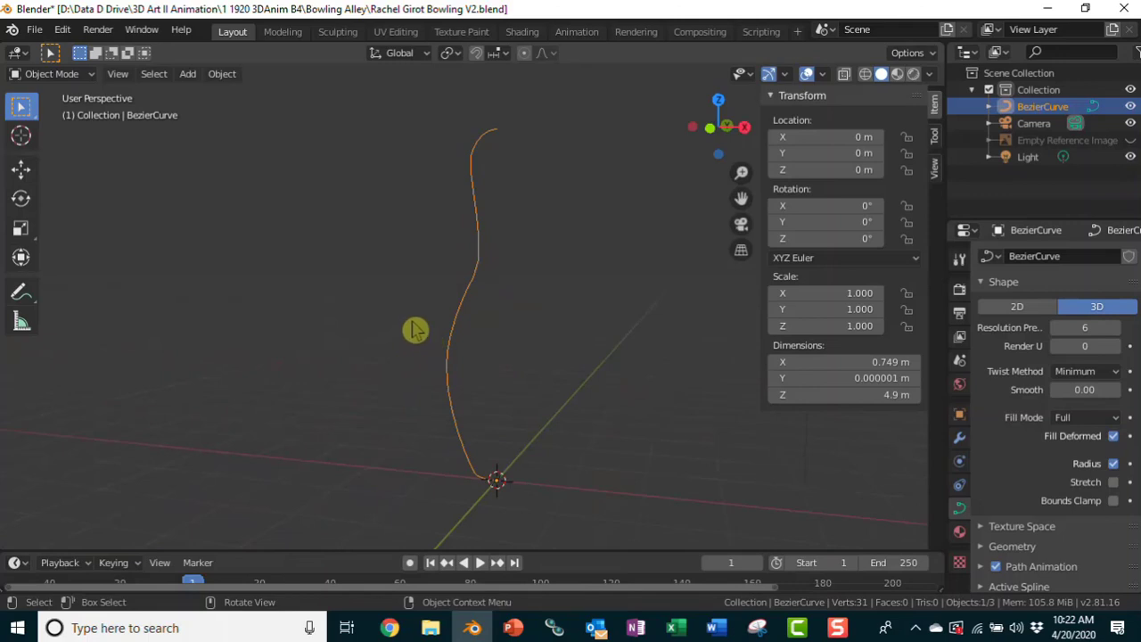
Step: Convert the selected pin profile curve to a mesh with Keep Original enabled
{"action": "left_click", "coordinate": [223, 74]}
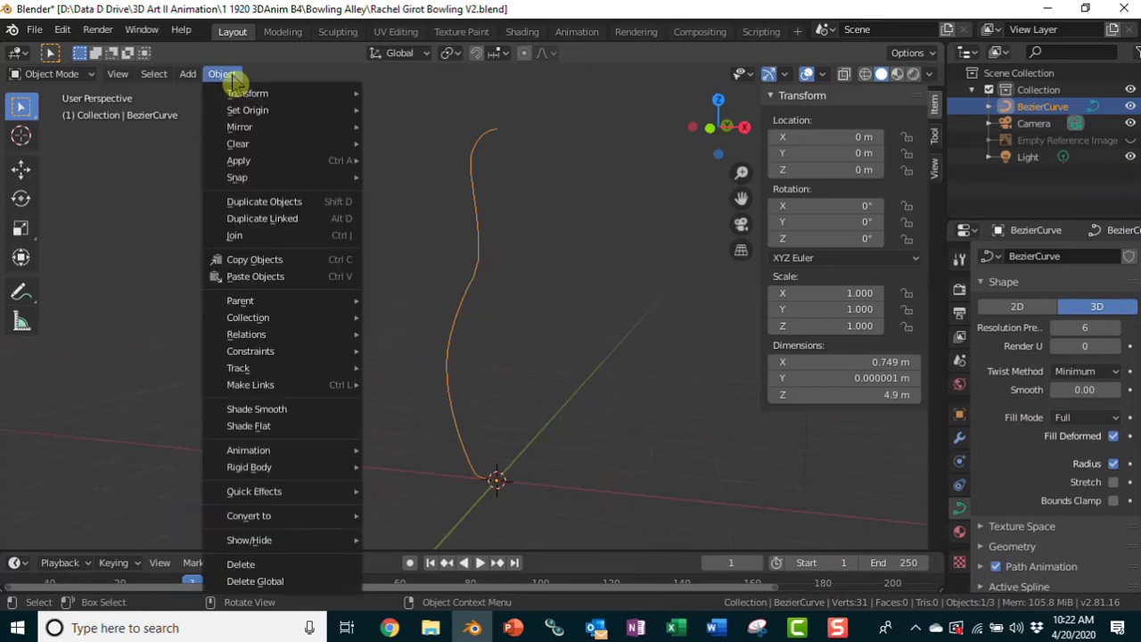
{"action": "mouse_move", "coordinate": [263, 517]}
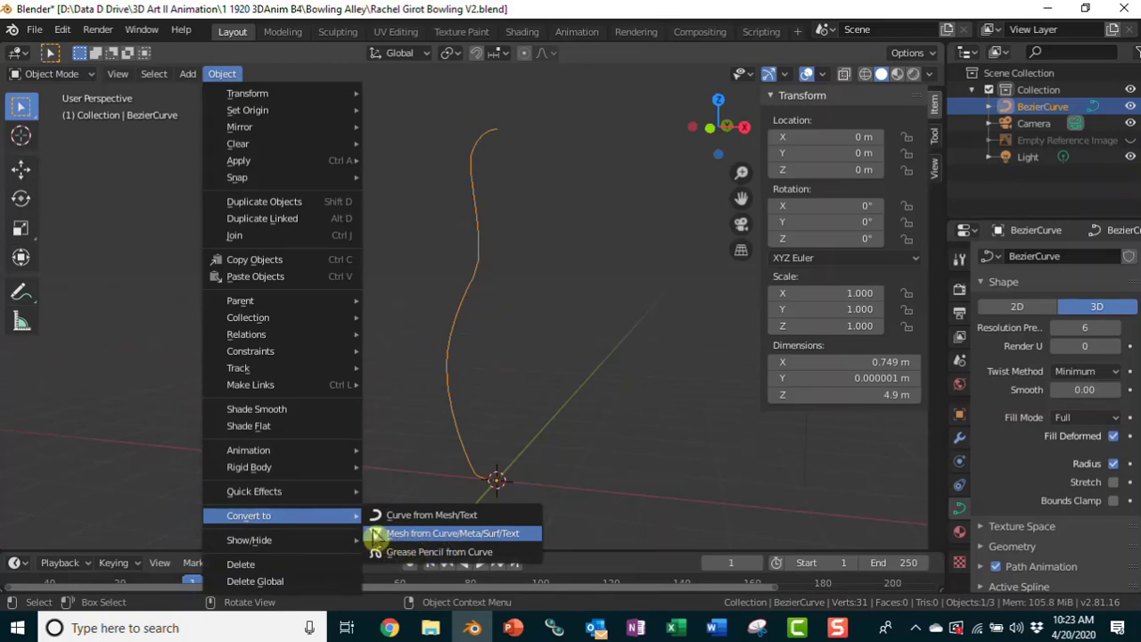
{"action": "right_click", "coordinate": [328, 172]}
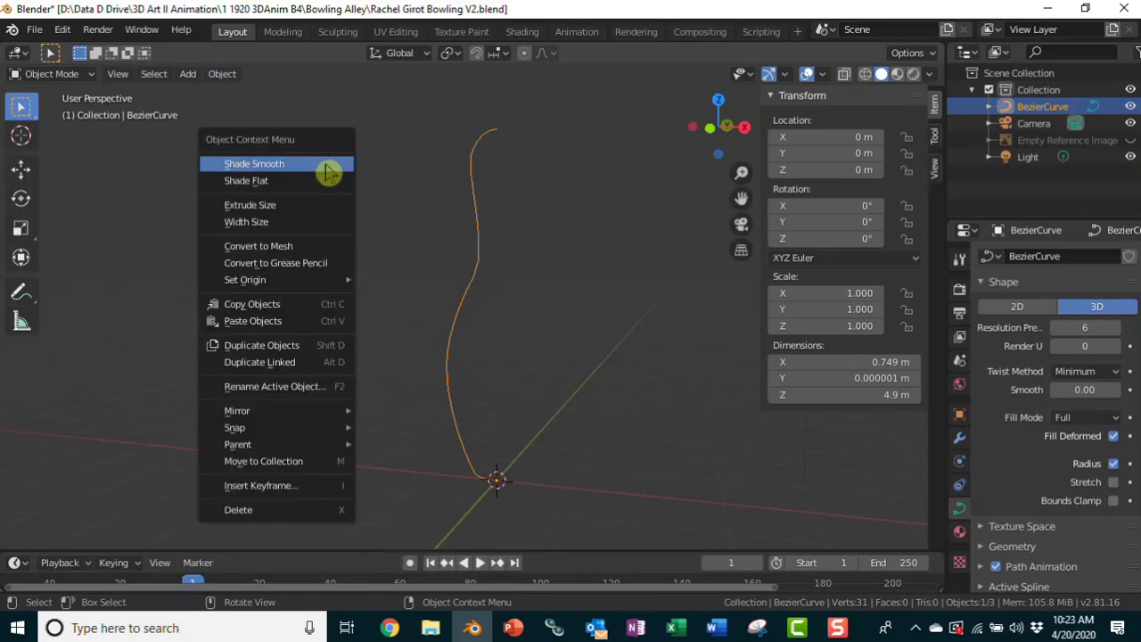
{"action": "left_click", "coordinate": [284, 256]}
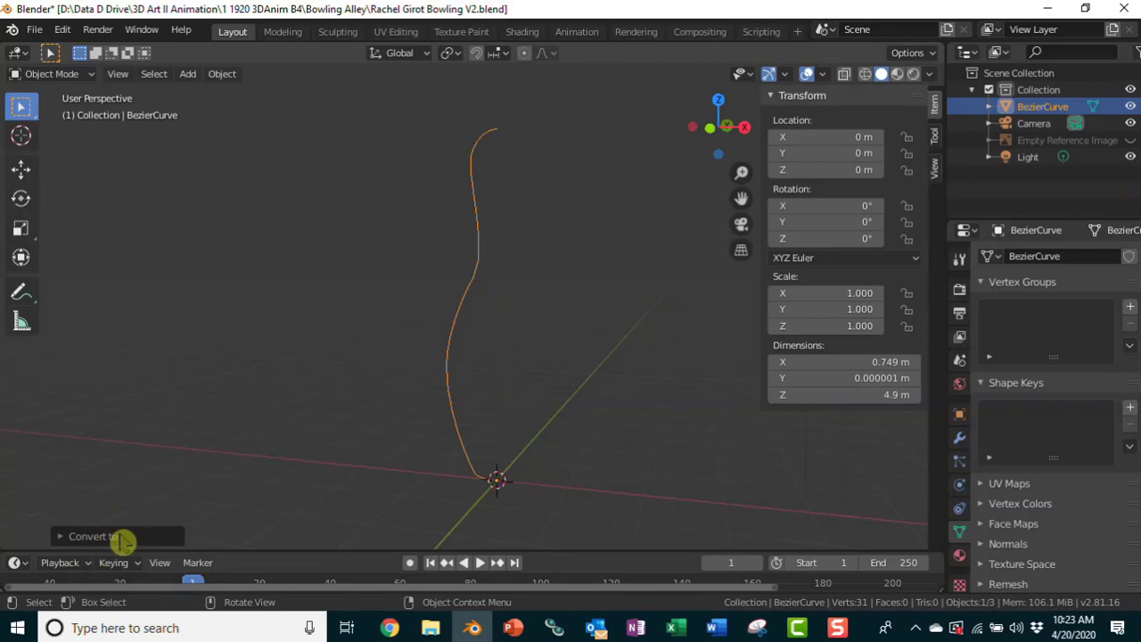
{"action": "left_click", "coordinate": [123, 538]}
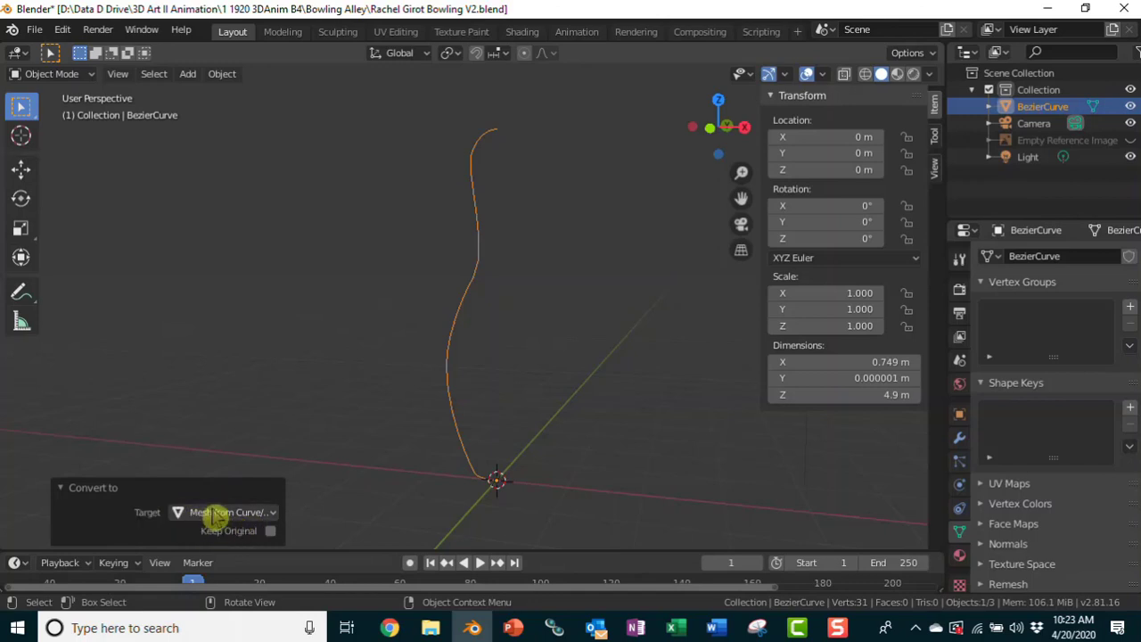
{"action": "left_click", "coordinate": [270, 532]}
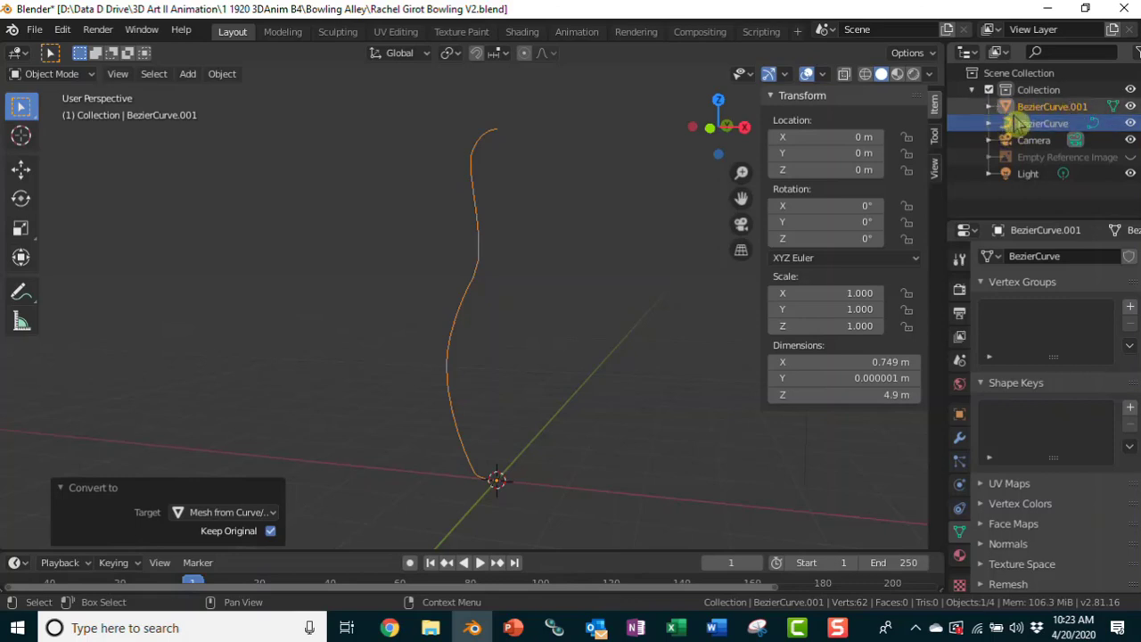
Step: Rename the original BezierCurve object to "Pin Curve"
{"action": "left_click", "coordinate": [1040, 126]}
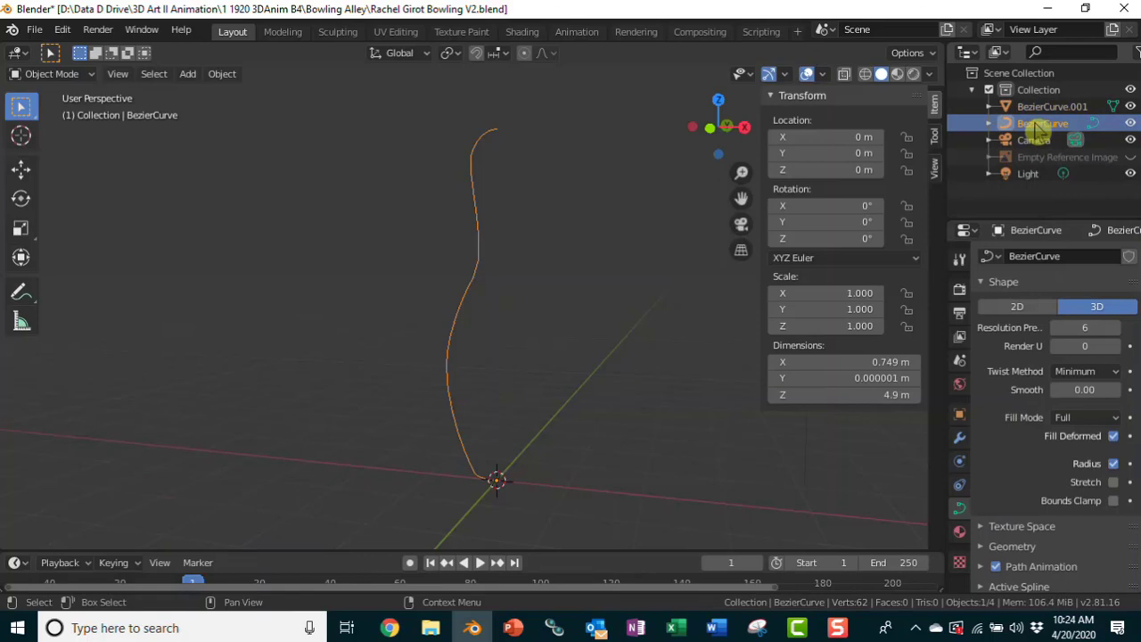
{"action": "double_click", "coordinate": [1040, 125]}
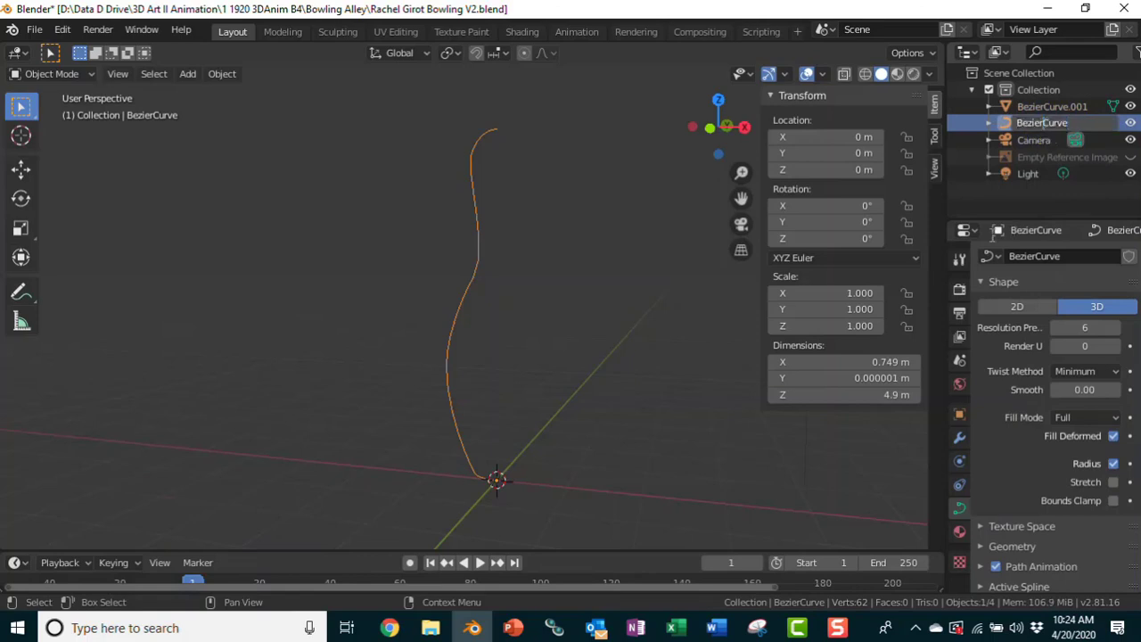
{"action": "type", "text": "Pin"}
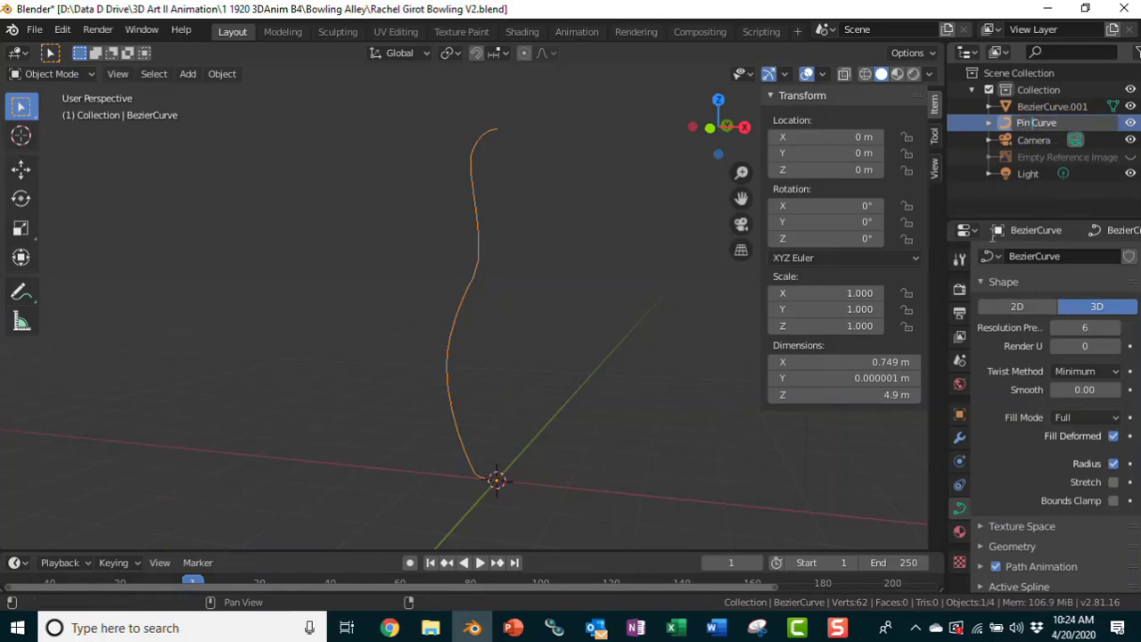
{"action": "key", "text": "Return"}
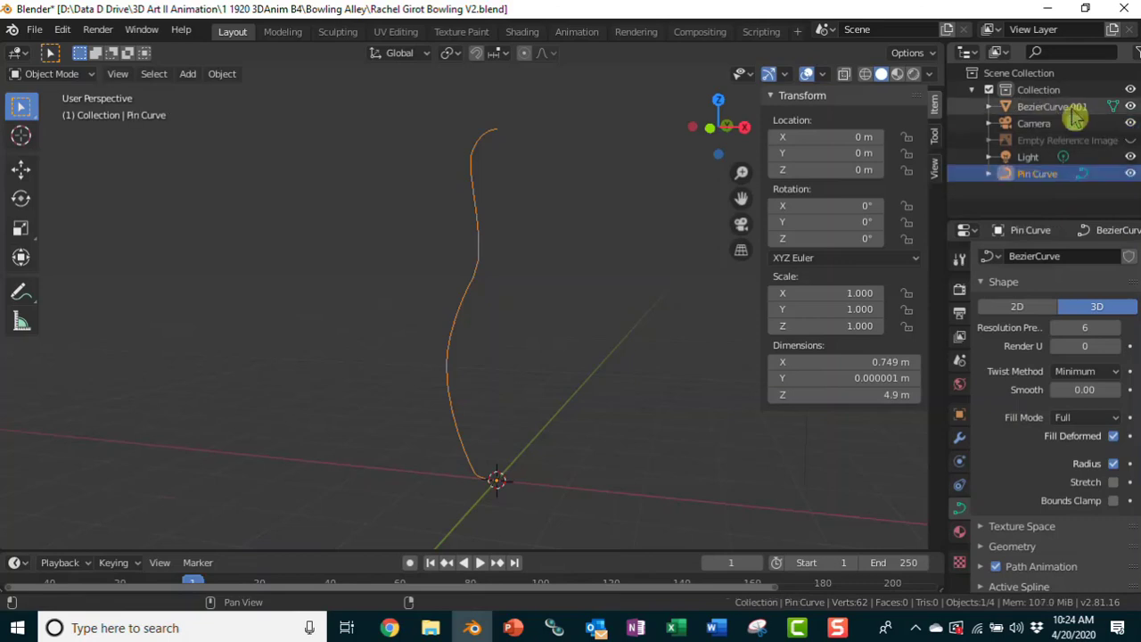
Step: Rename the converted mesh copy to "Pin Mesh" and hide the Pin Curve object in the viewport
{"action": "left_click", "coordinate": [1051, 106]}
{"action": "key", "text": "ctrl+a"}
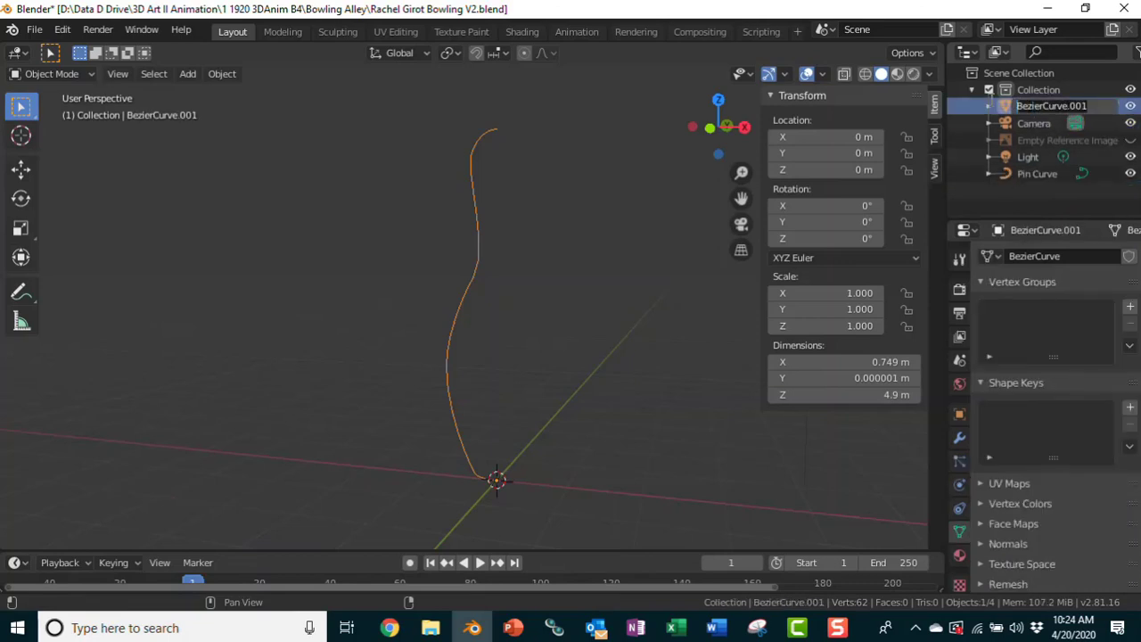
{"action": "type", "text": "Pin Mesh"}
{"action": "key", "text": "Return"}
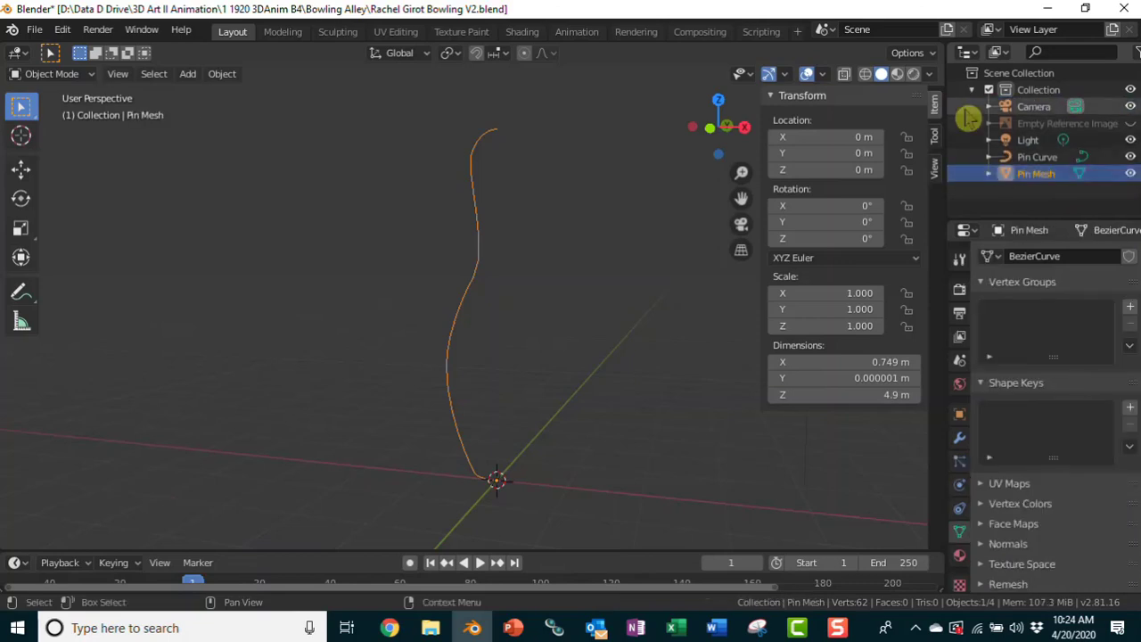
{"action": "left_click", "coordinate": [1130, 156]}
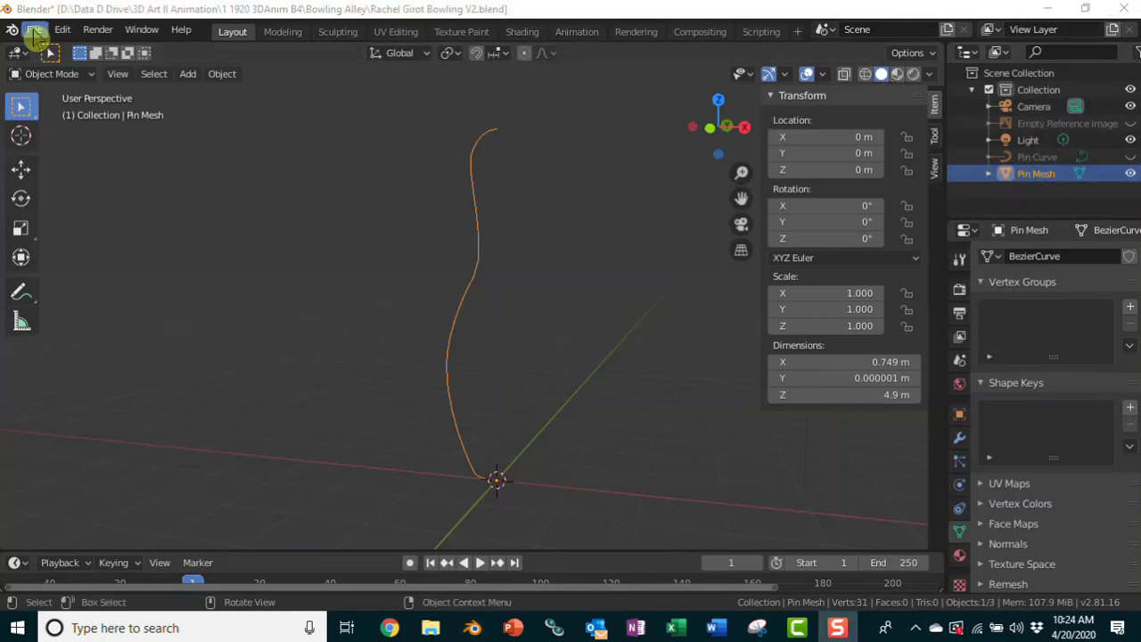
{"action": "left_click", "coordinate": [34, 31]}
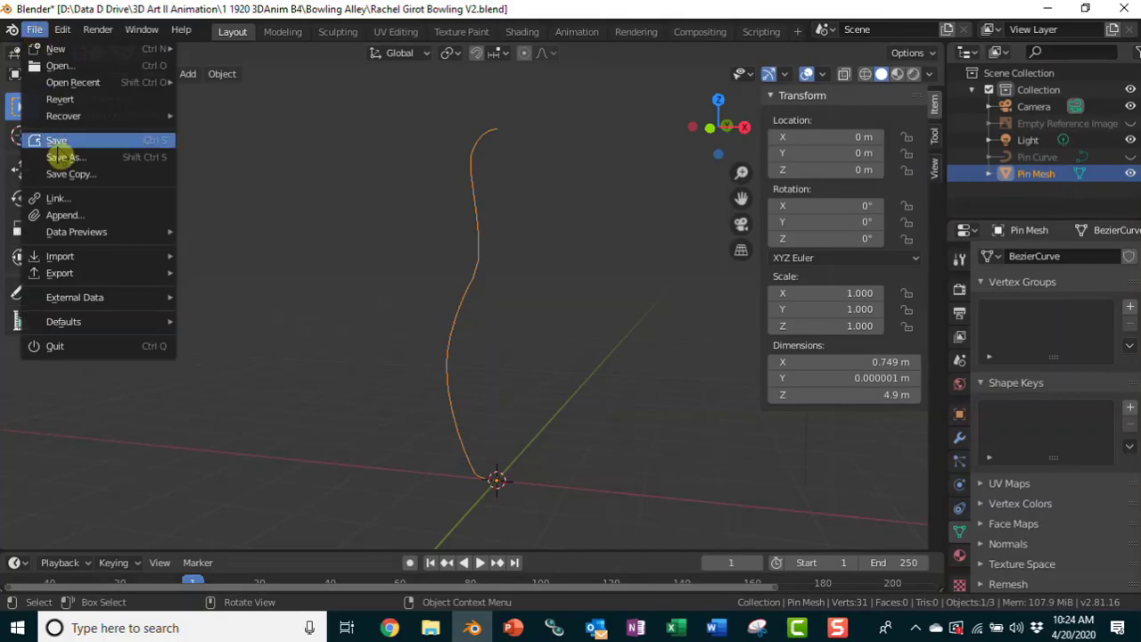
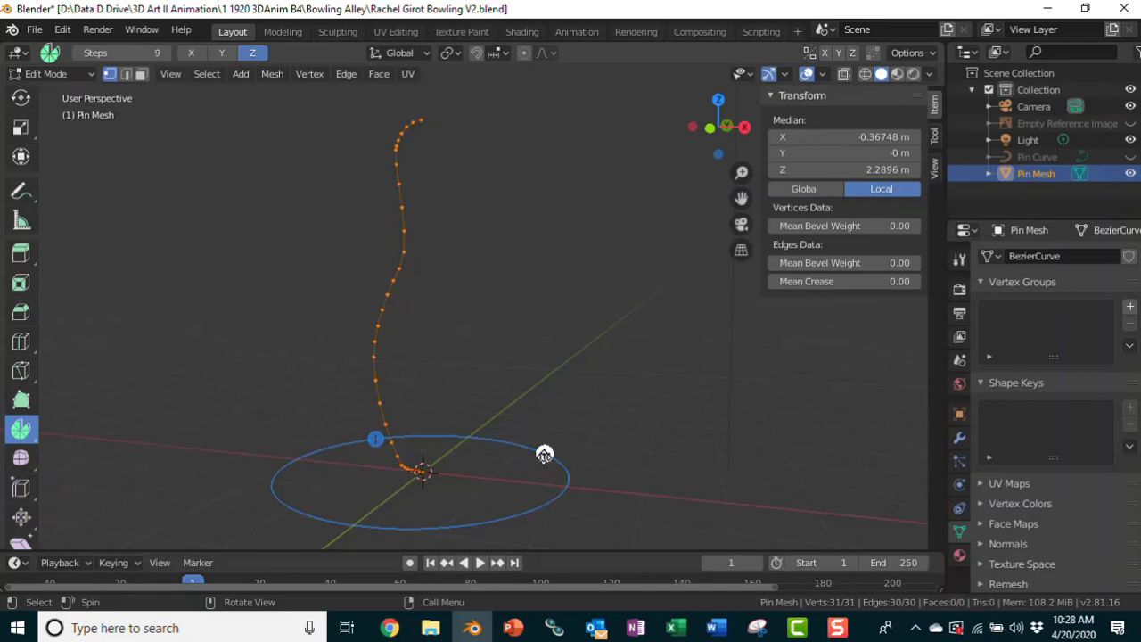
Step: Spin the pin profile vertices 360° around the Z axis in 9 steps to form the bowling pin surface
{"action": "left_click", "coordinate": [545, 455]}
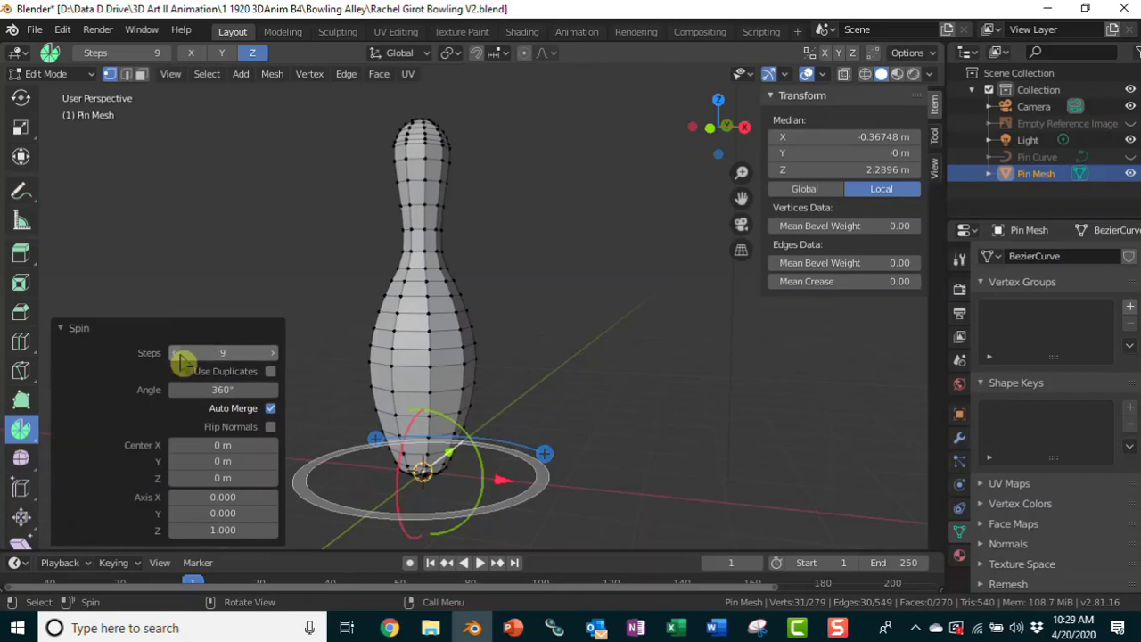
{"action": "left_click", "coordinate": [236, 390]}
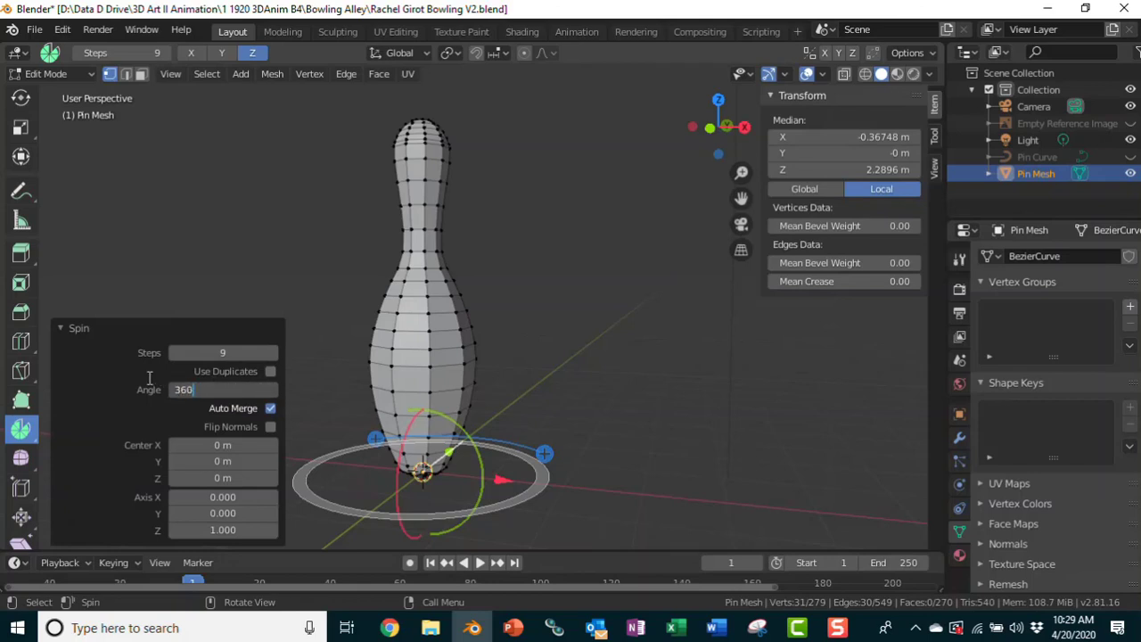
{"action": "left_click", "coordinate": [152, 389]}
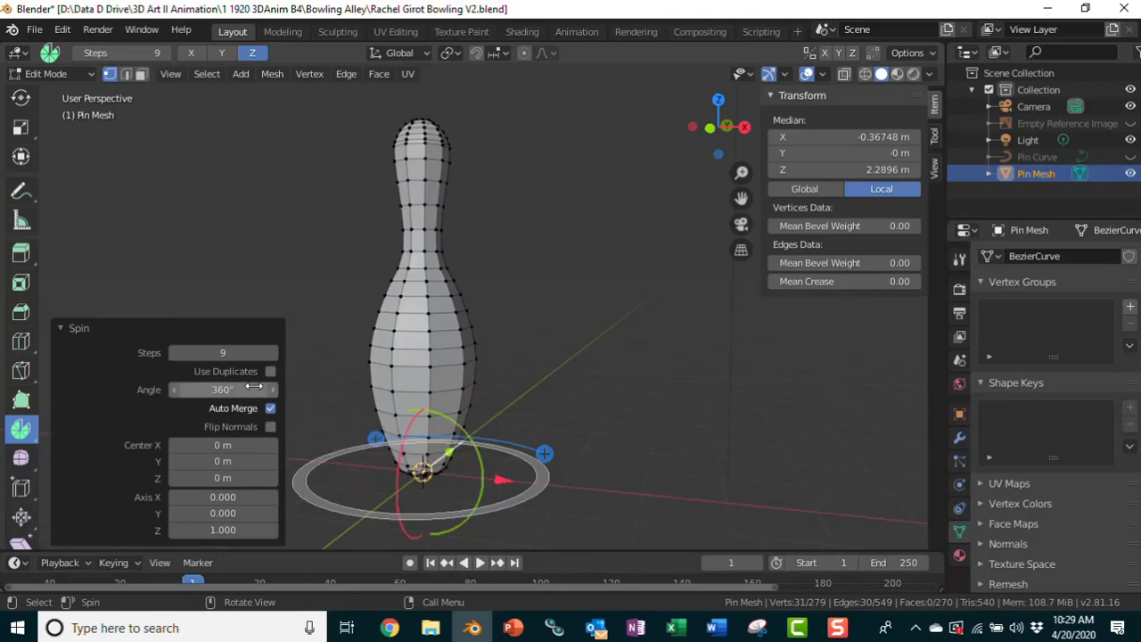
Step: Set the Spin operation's angle to 0°
{"action": "double_click", "coordinate": [223, 389]}
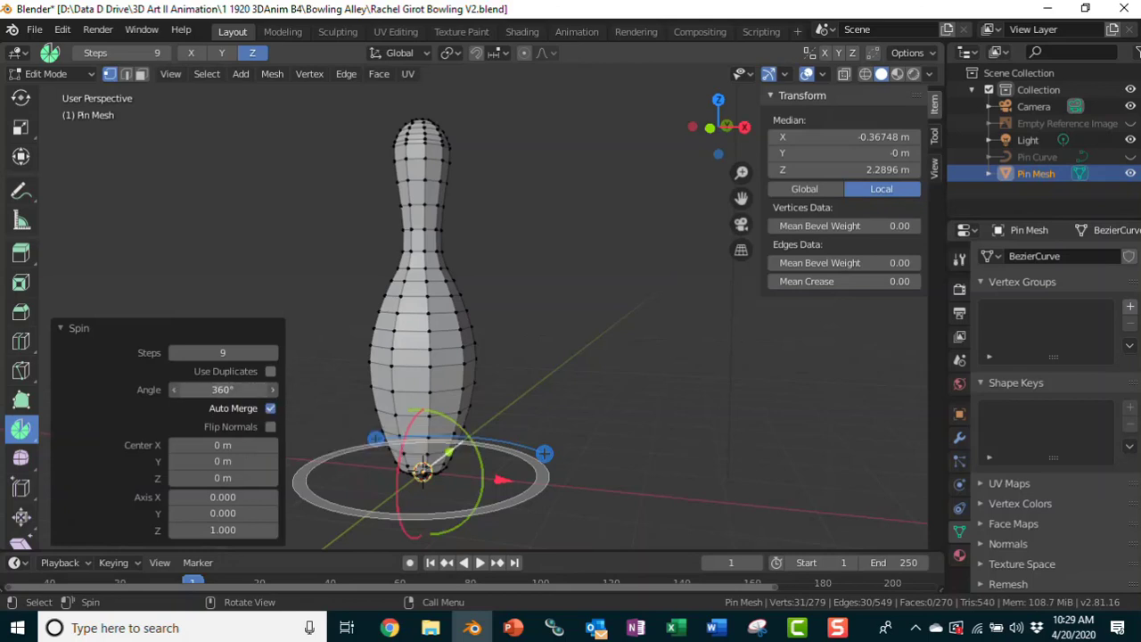
{"action": "type", "text": "0"}
{"action": "left_click", "coordinate": [130, 405]}
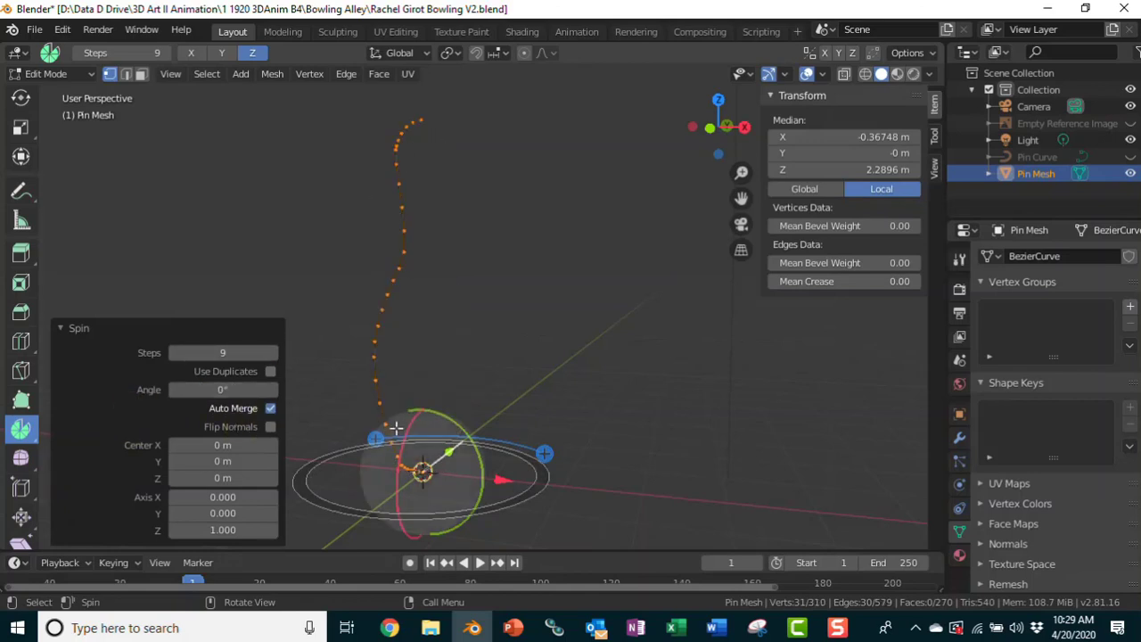
Step: Try Spin angles of 90° and 180° on the bowling pin profile
{"action": "left_click", "coordinate": [244, 390]}
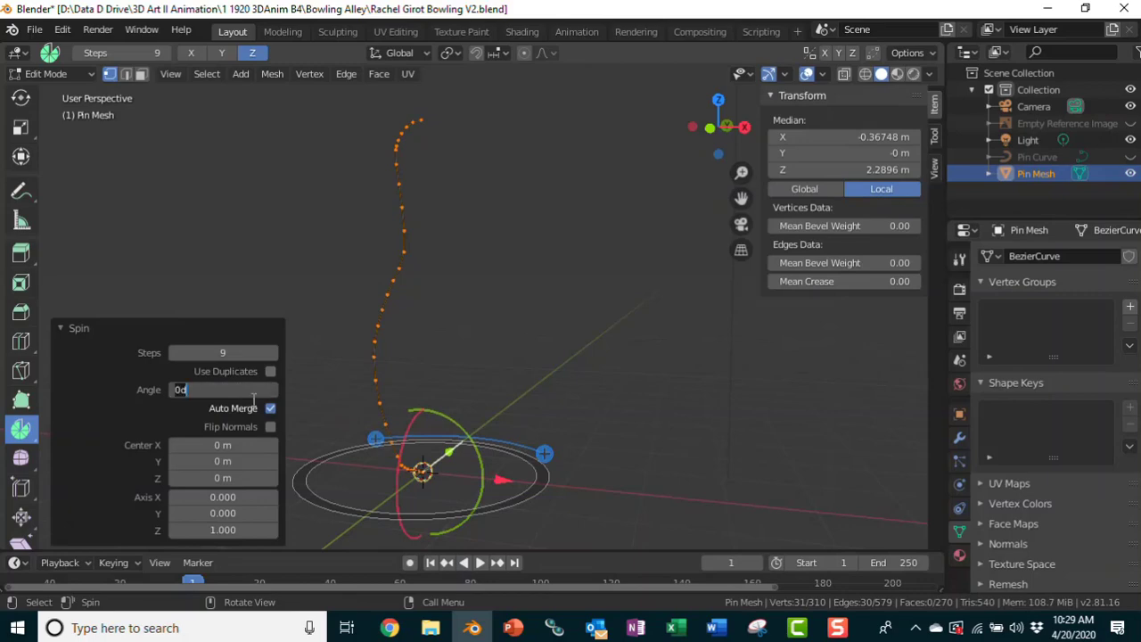
{"action": "type", "text": "90"}
{"action": "key", "text": "Return"}
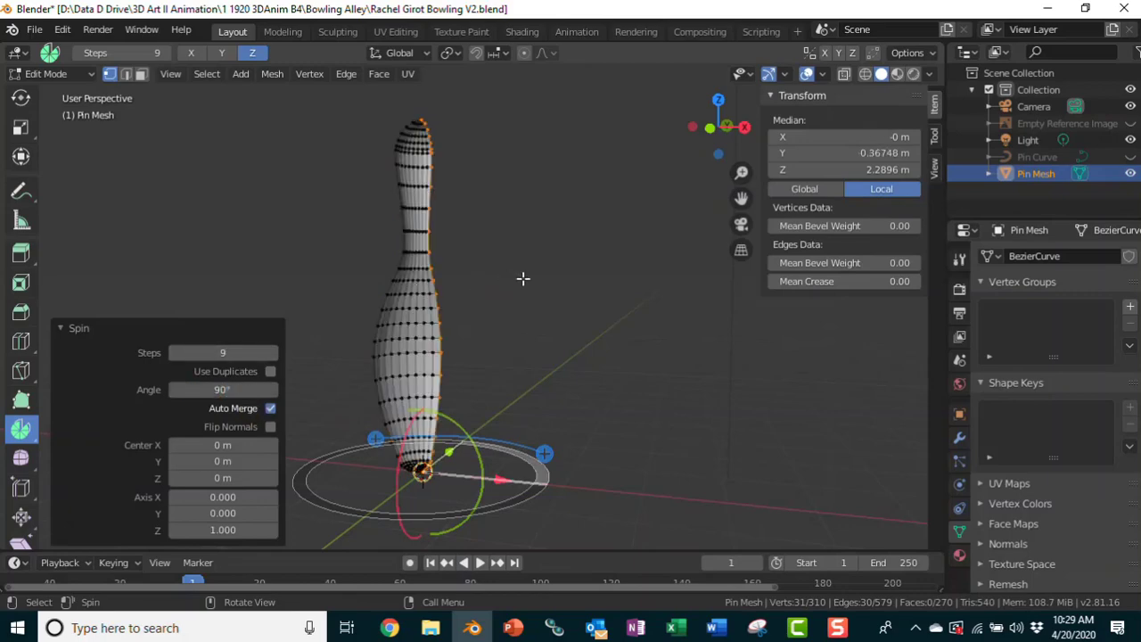
{"action": "middle_click_drag", "start_coordinate": [533, 278], "coordinate": [415, 369]}
{"action": "left_click", "coordinate": [226, 390]}
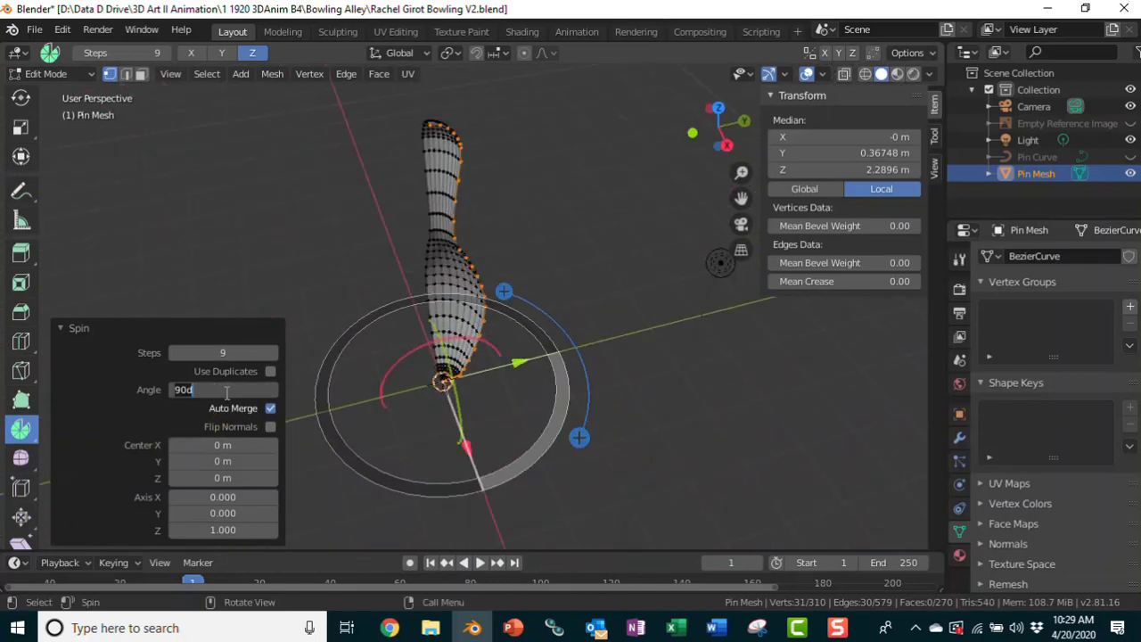
{"action": "type", "text": "180"}
{"action": "key", "text": "Return"}
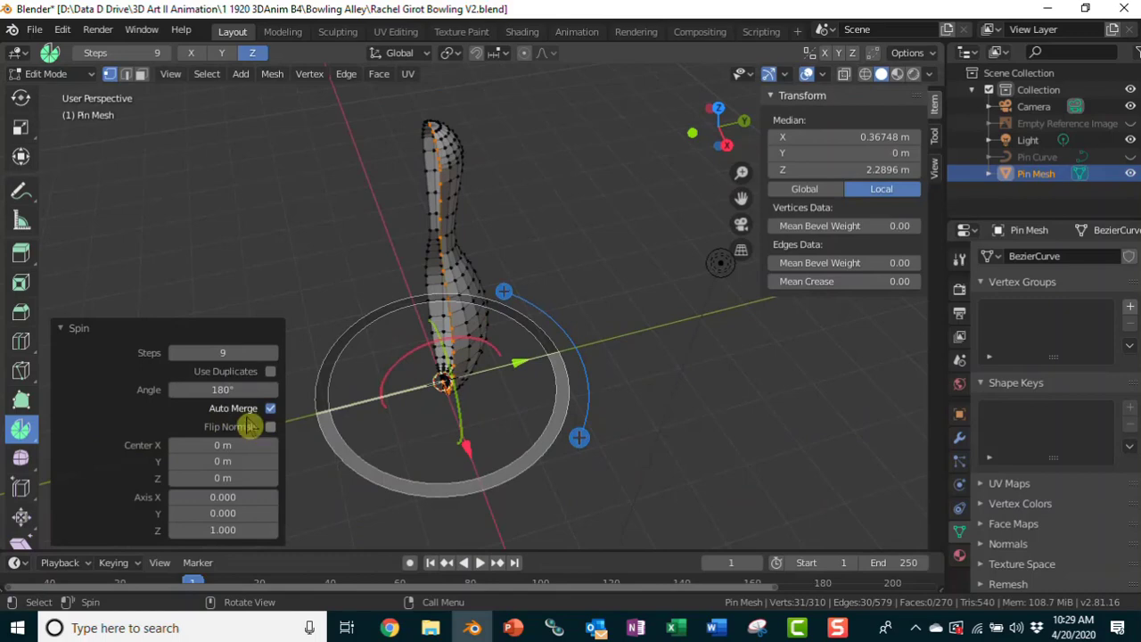
{"action": "middle_click_drag", "start_coordinate": [255, 426], "coordinate": [589, 214]}
Step: Raise the Spin angle of the pin profile to 270° and finally to a full 360°
{"action": "left_click", "coordinate": [255, 392]}
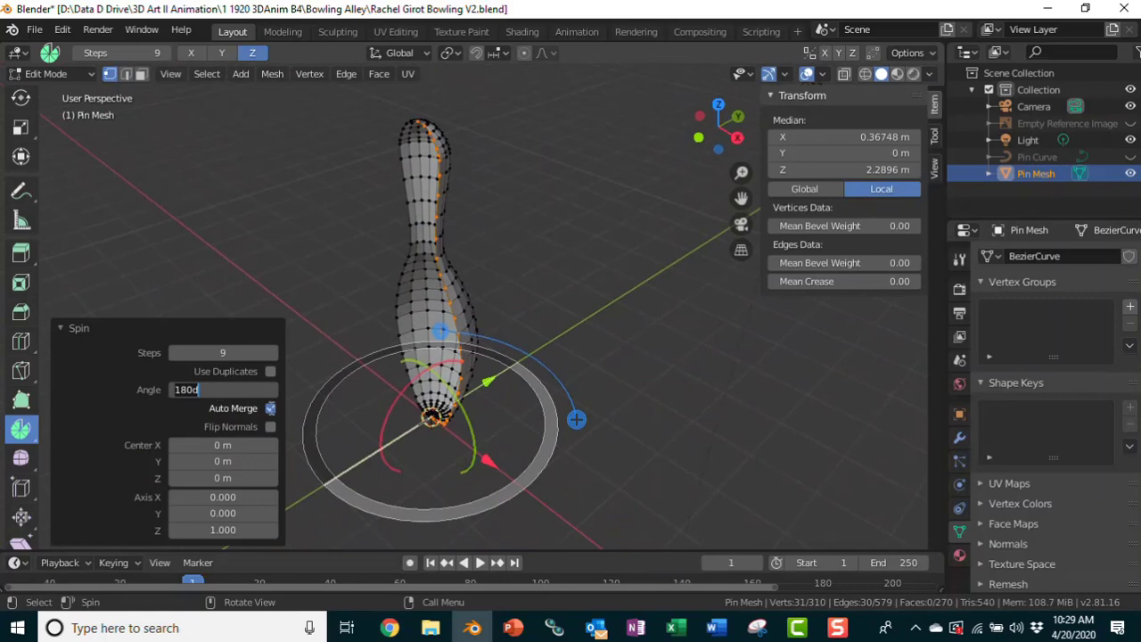
{"action": "type", "text": "270"}
{"action": "key", "text": "Return"}
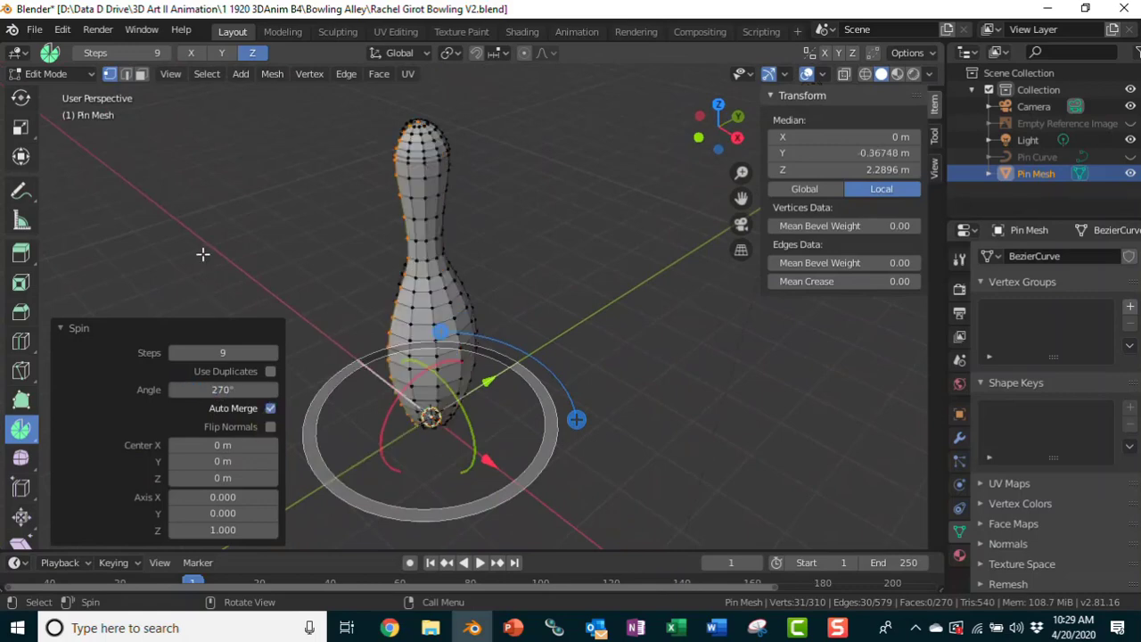
{"action": "middle_click_drag", "start_coordinate": [553, 255], "coordinate": [500, 268]}
{"action": "left_click", "coordinate": [212, 390]}
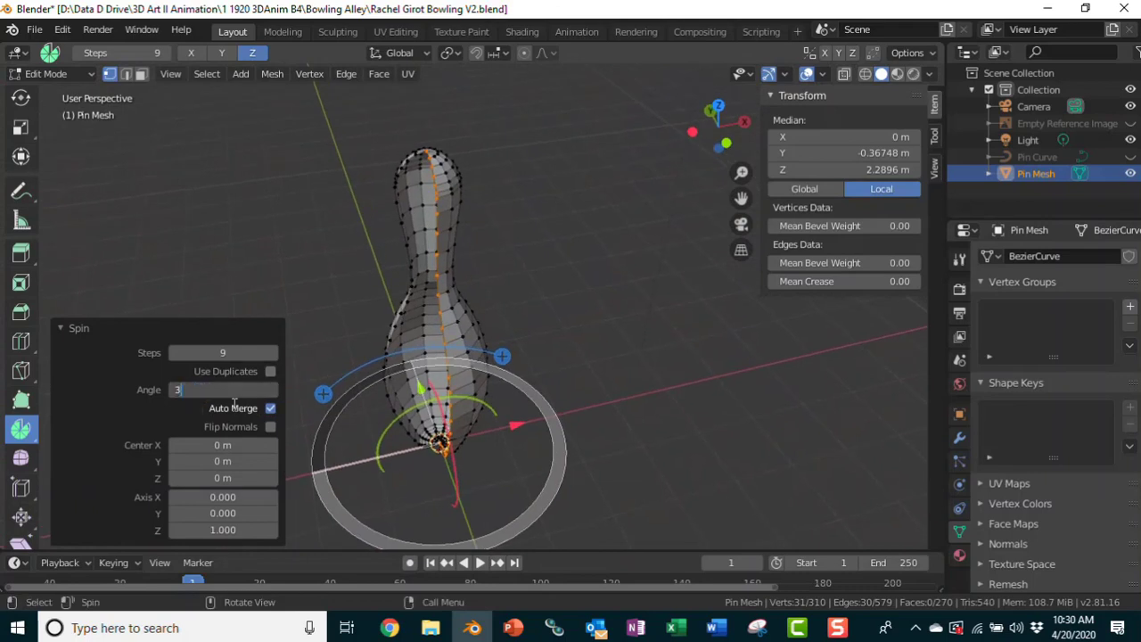
{"action": "type", "text": "360"}
{"action": "key", "text": "Return"}
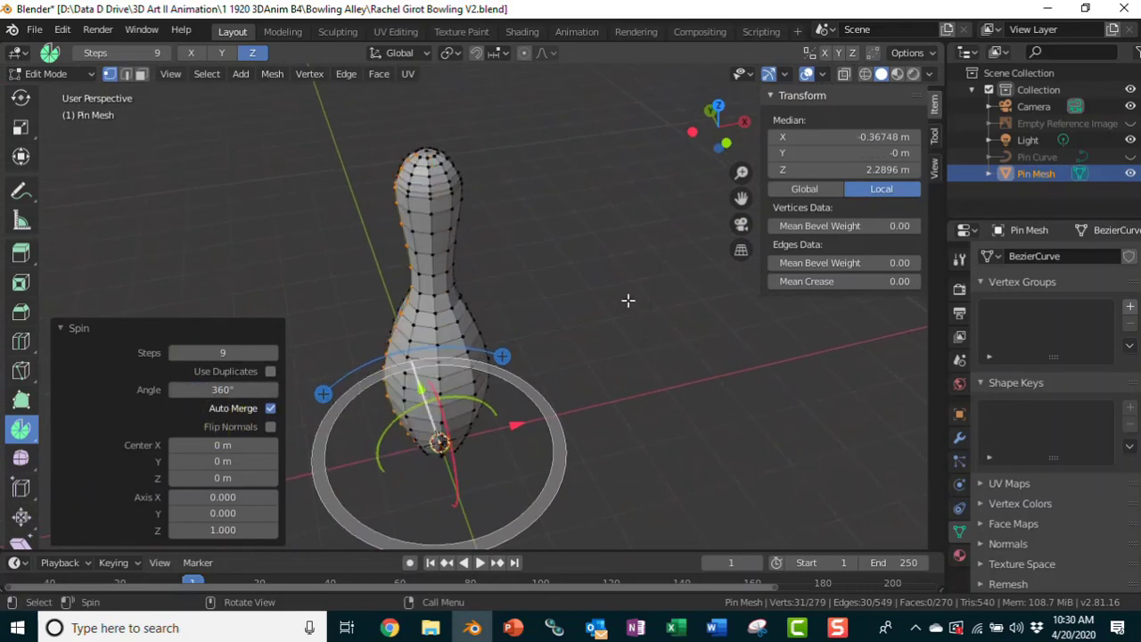
{"action": "middle_click_drag", "start_coordinate": [628, 301], "coordinate": [515, 294]}
{"action": "scroll", "coordinate": [469, 190], "scroll_direction": "up", "scroll_amount": 2}
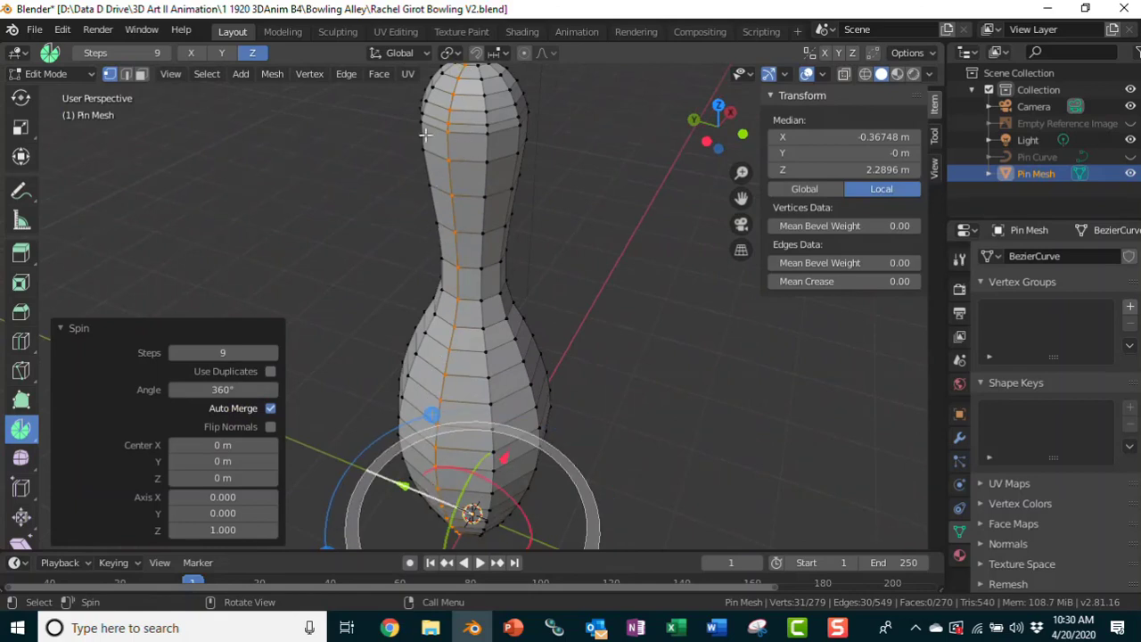
{"action": "scroll", "coordinate": [635, 246], "scroll_direction": "down", "scroll_amount": 2}
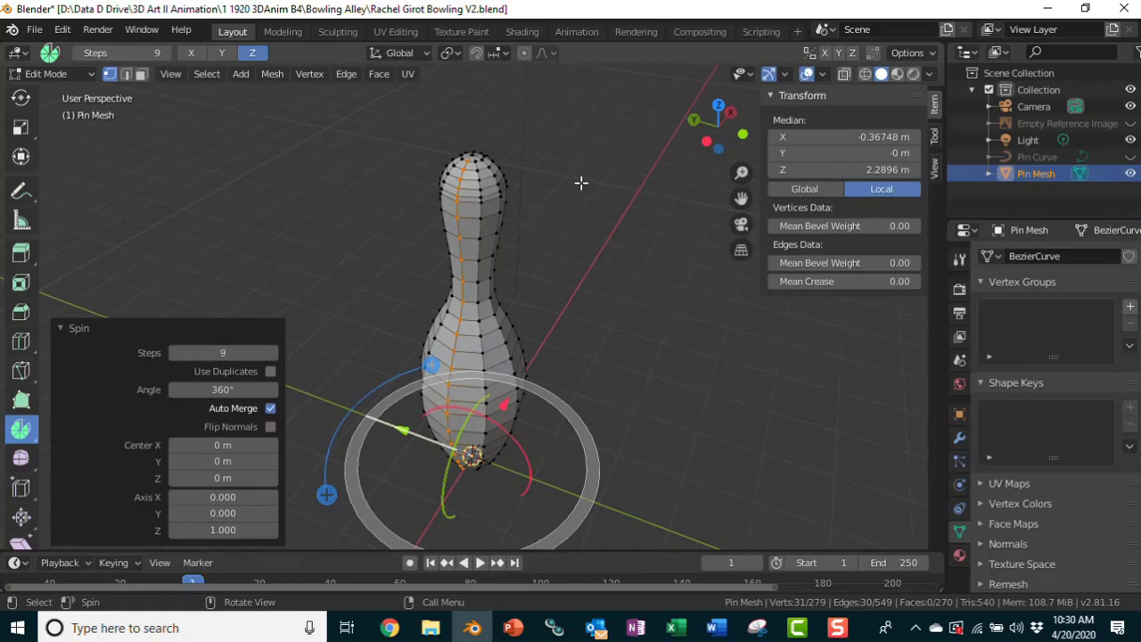
Step: Return to Object Mode and try to apply Shade Smooth with nothing selected
{"action": "left_click", "coordinate": [212, 225]}
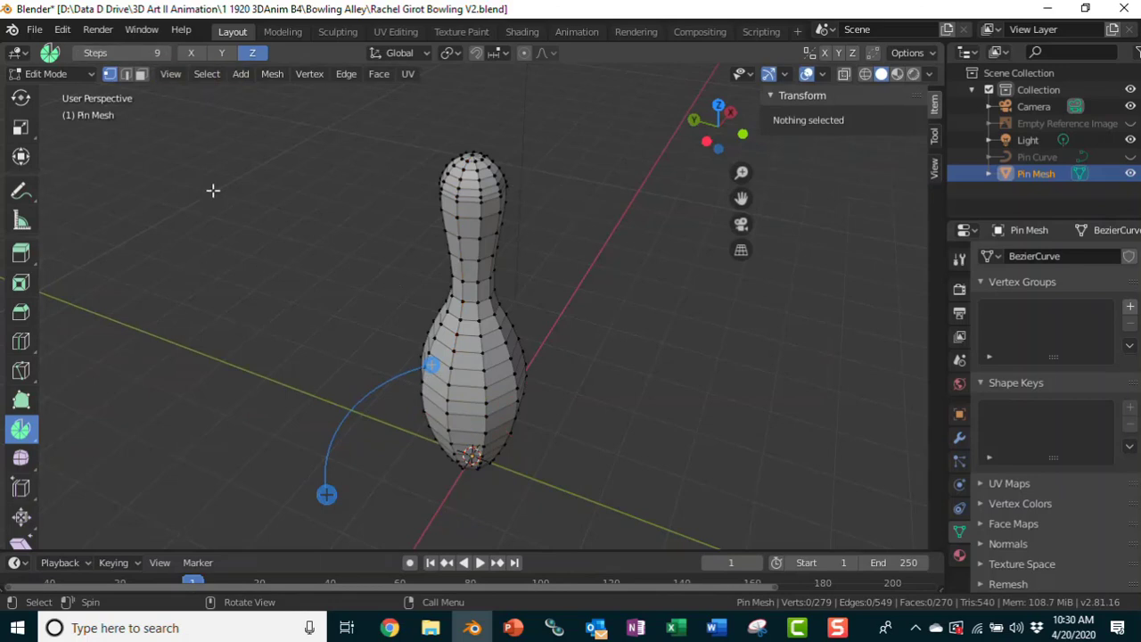
{"action": "key", "text": "Tab"}
{"action": "right_click", "coordinate": [280, 167]}
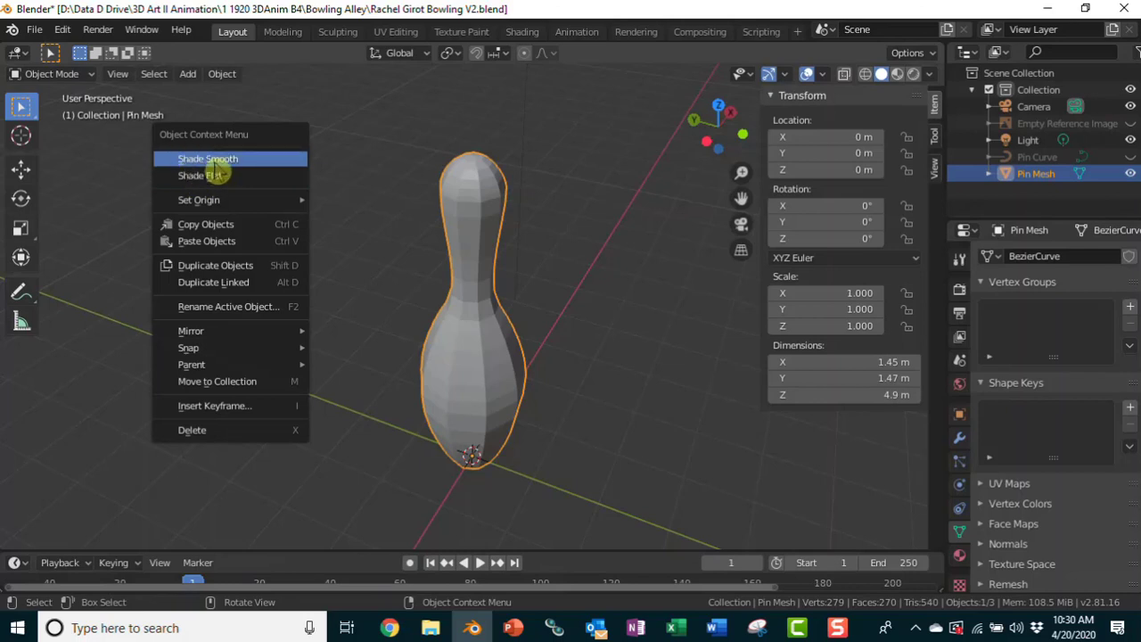
{"action": "left_click", "coordinate": [225, 79]}
{"action": "left_click", "coordinate": [224, 77]}
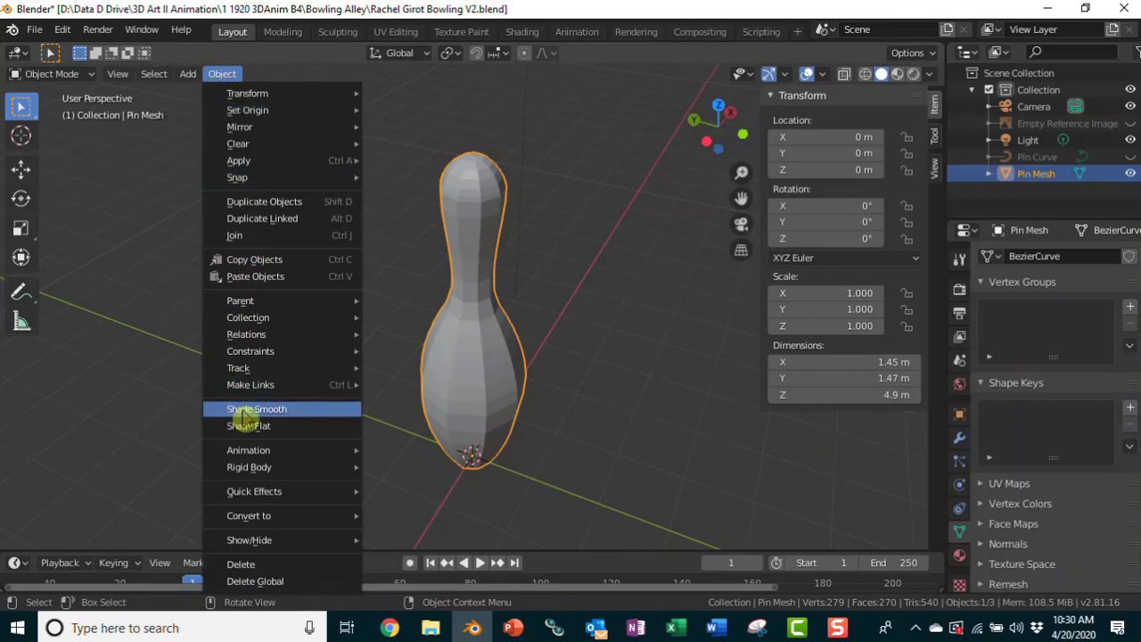
{"action": "left_click", "coordinate": [156, 237]}
{"action": "right_click", "coordinate": [186, 221]}
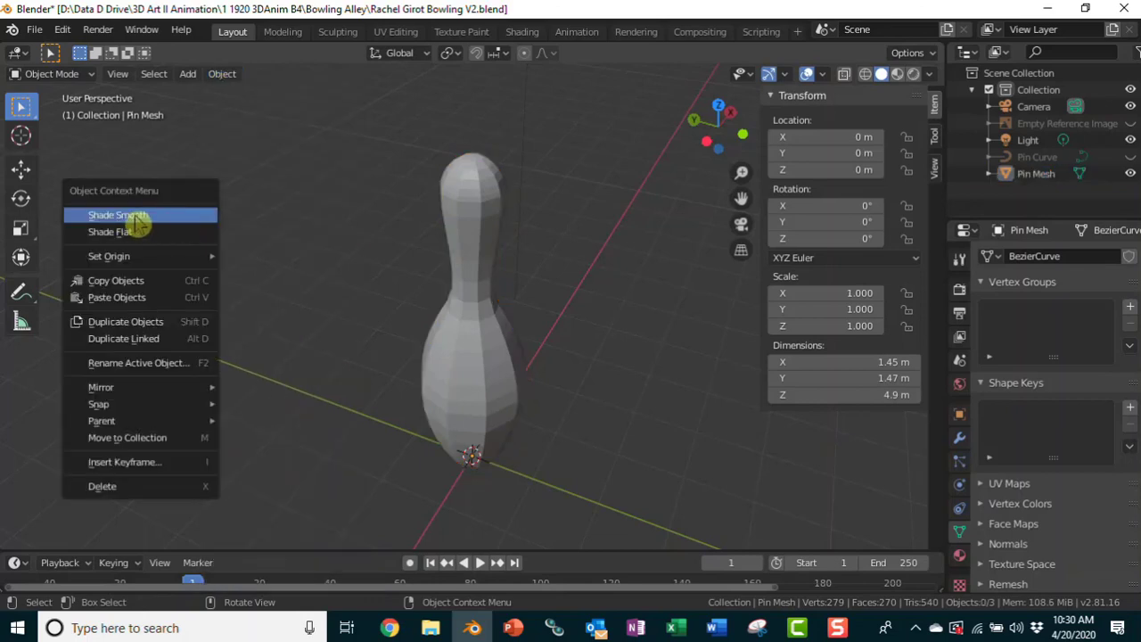
{"action": "left_click", "coordinate": [139, 216]}
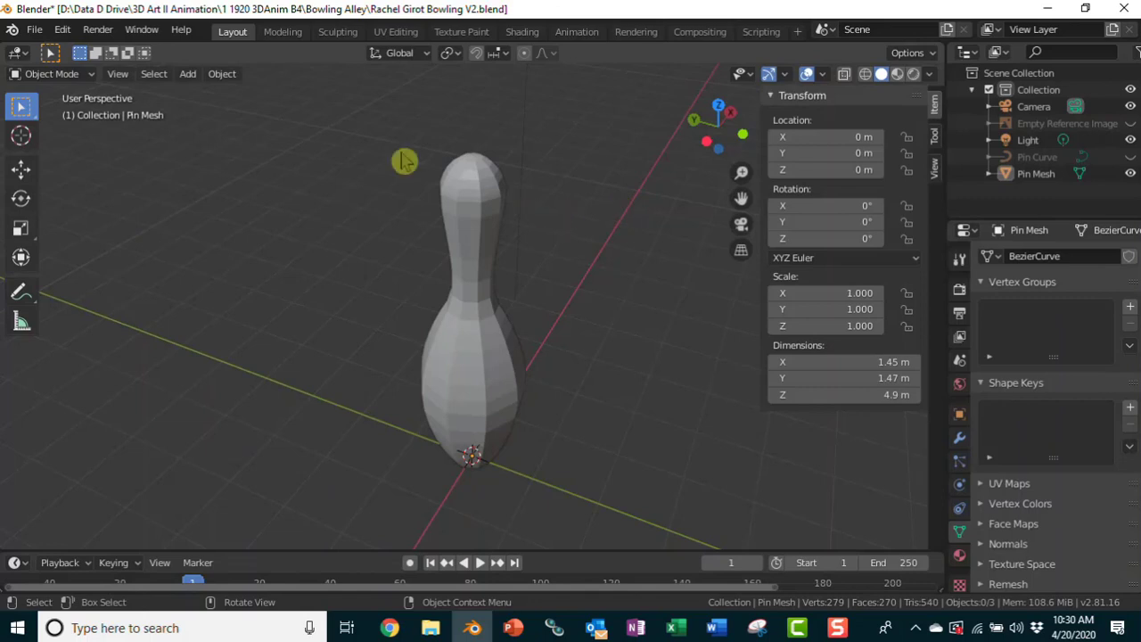
Step: Select the bowling pin and shade it smooth
{"action": "left_click", "coordinate": [459, 228]}
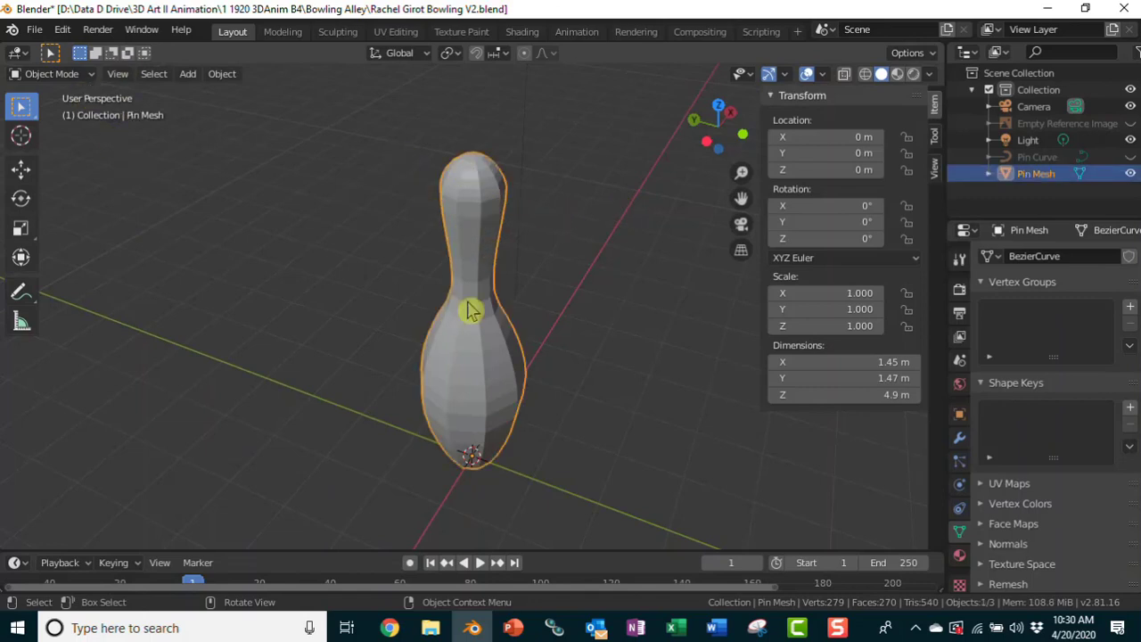
{"action": "right_click", "coordinate": [248, 189]}
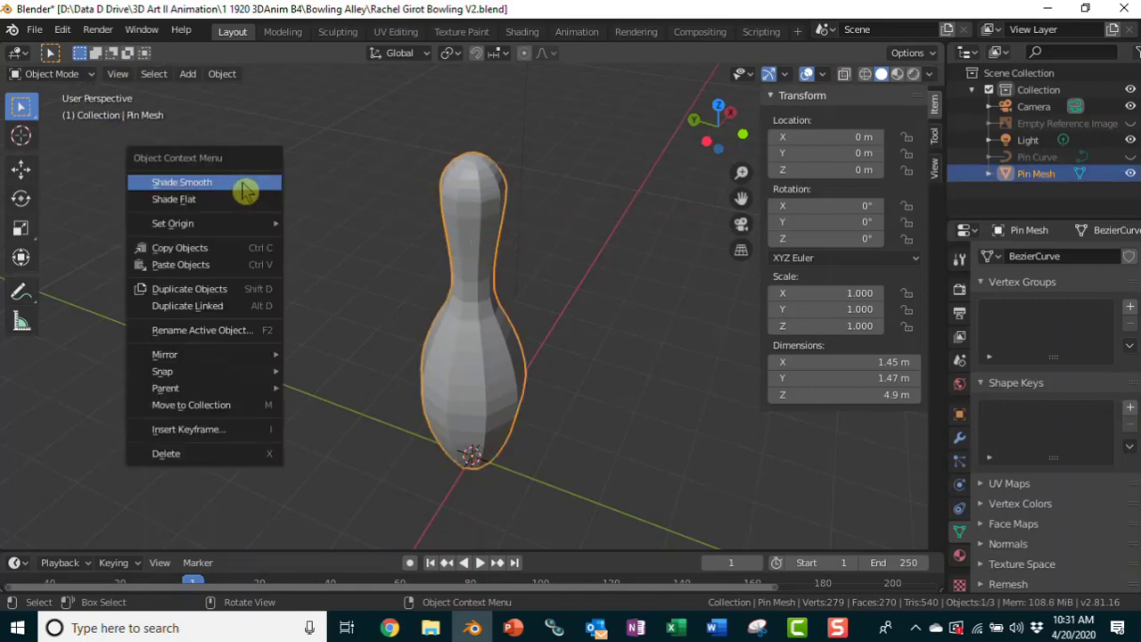
{"action": "left_click", "coordinate": [237, 190]}
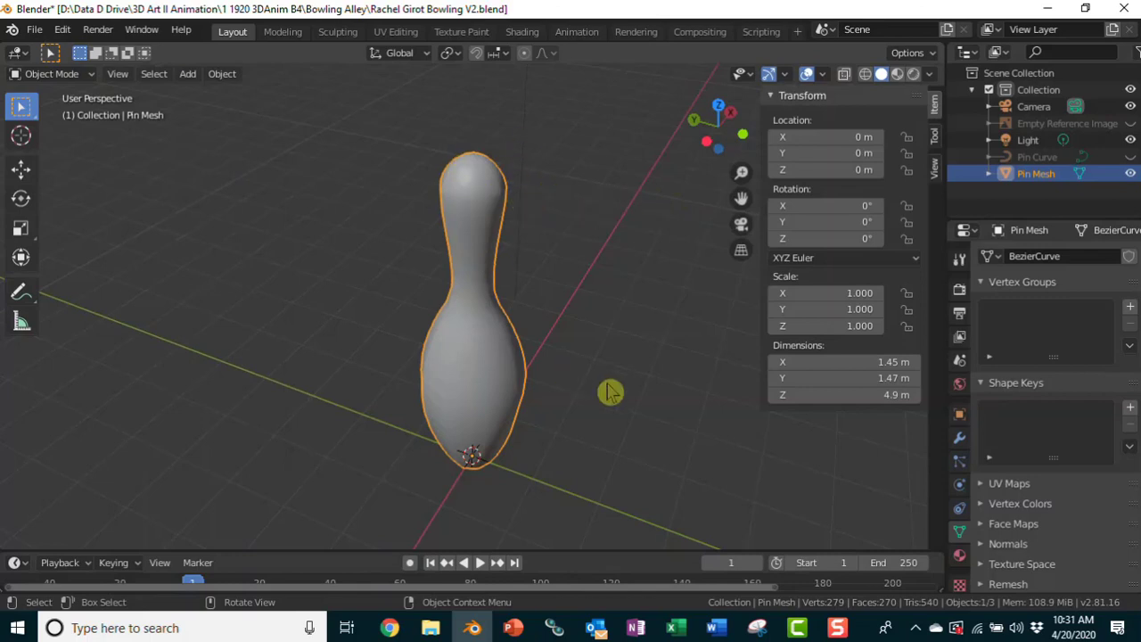
{"action": "middle_click_drag", "start_coordinate": [611, 392], "coordinate": [604, 479]}
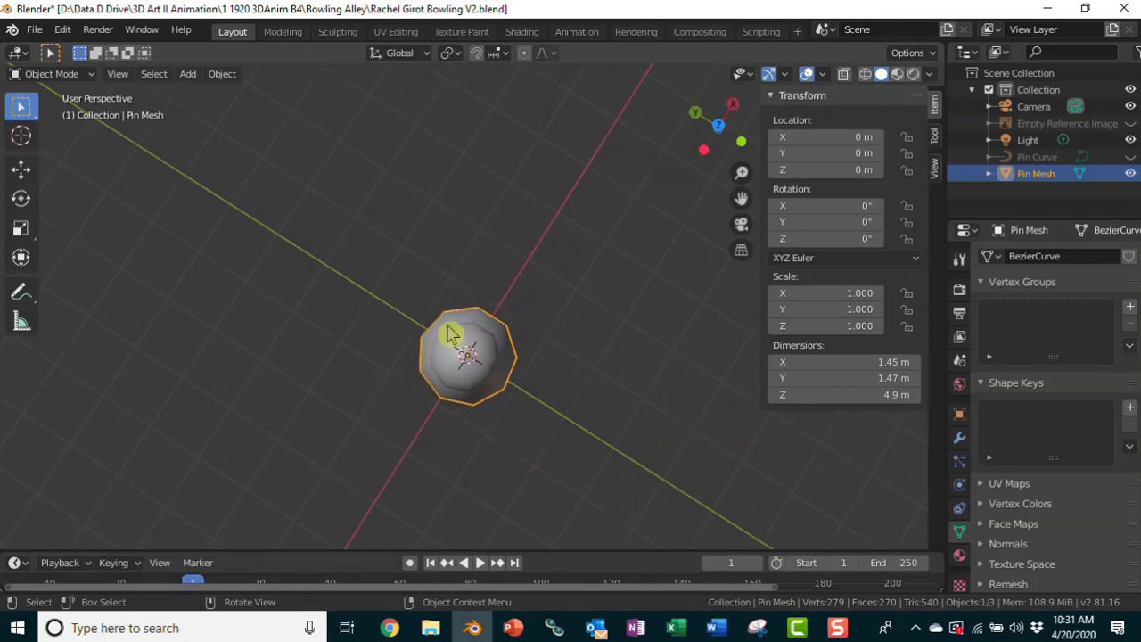
{"action": "middle_click_drag", "start_coordinate": [509, 428], "coordinate": [581, 278]}
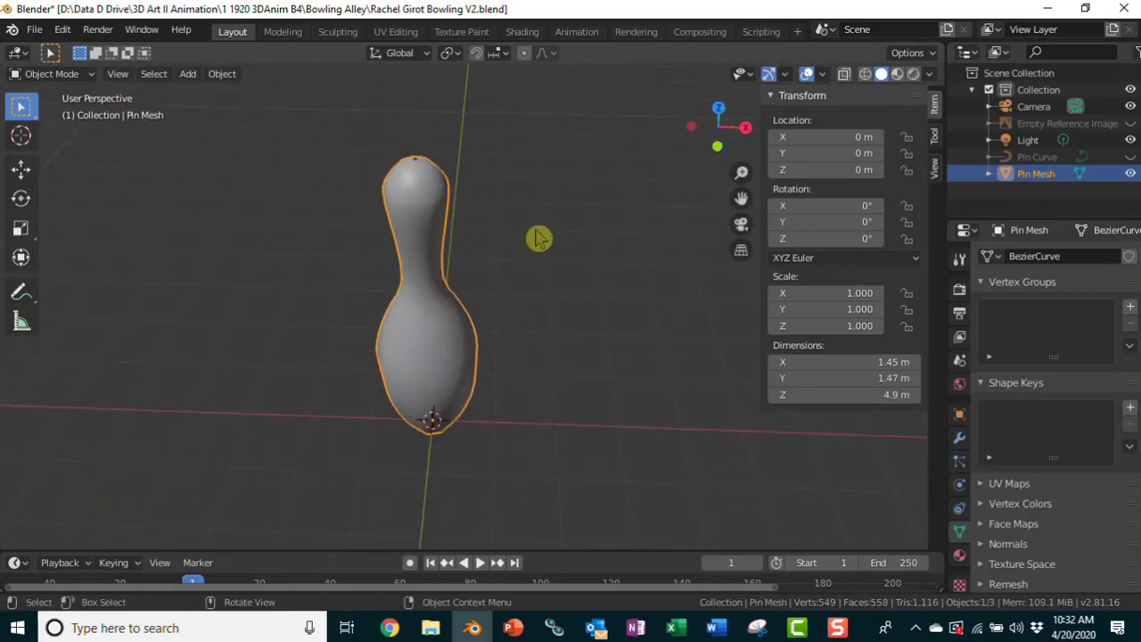
Step: Undo the smooth shading and the spin, back to the bare pin profile in Edit Mode
{"action": "key", "text": "Tab"}
{"action": "key", "text": "a"}
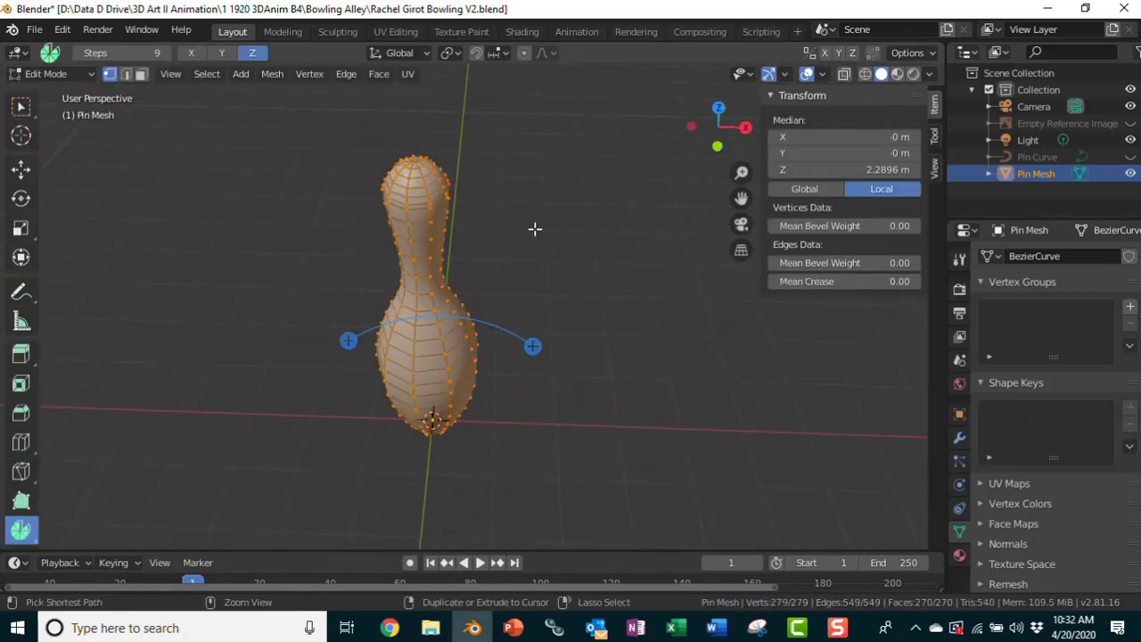
{"action": "key", "text": "alt+a"}
{"action": "key", "text": "Tab"}
{"action": "key", "text": "alt+a"}
{"action": "key", "text": "Tab"}
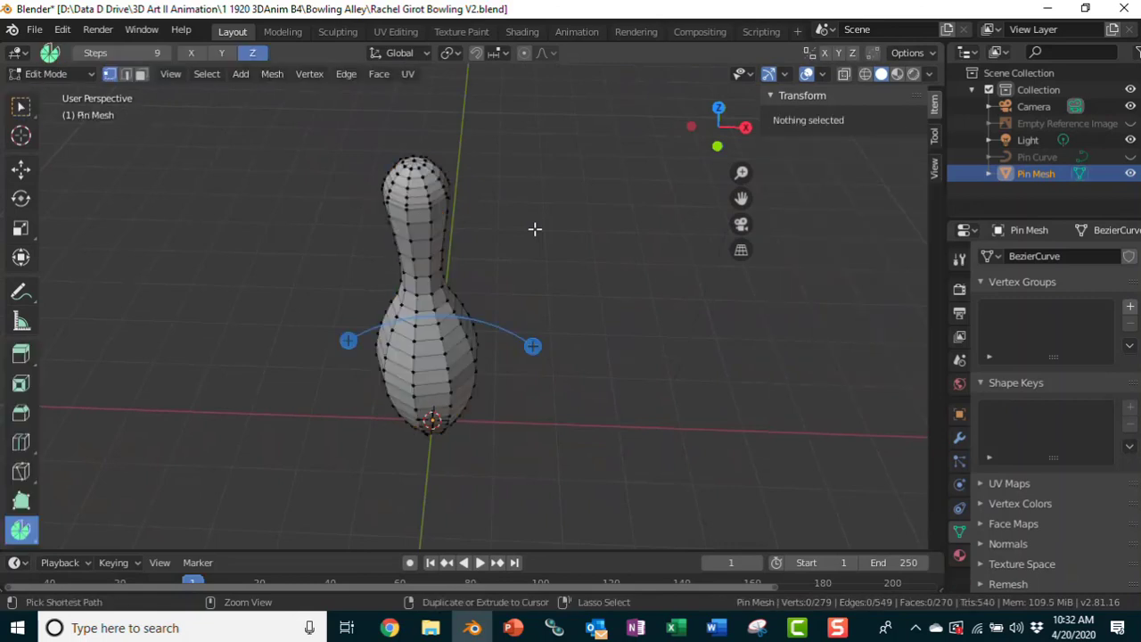
{"action": "key", "text": "a"}
{"action": "key", "text": "ctrl+z"}
{"action": "key", "text": "ctrl+z"}
{"action": "key", "text": "ctrl+z"}
{"action": "key", "text": "ctrl+z"}
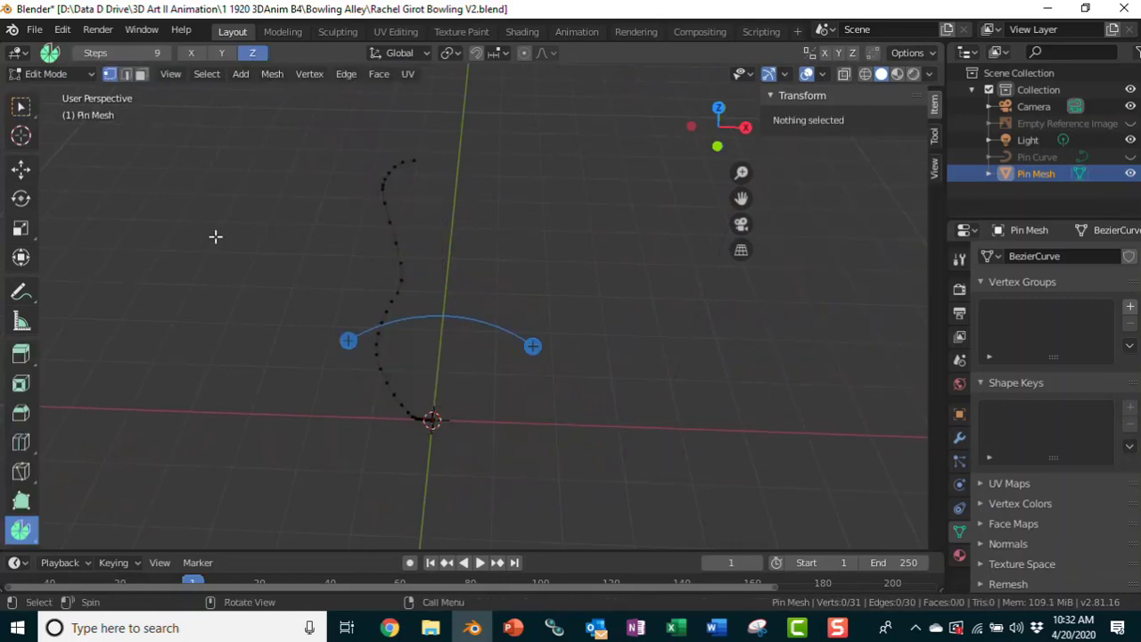
Step: Select all profile vertices and spin them 360° around the Z axis in 16 steps
{"action": "key", "text": "a"}
{"action": "left_click", "coordinate": [347, 341]}
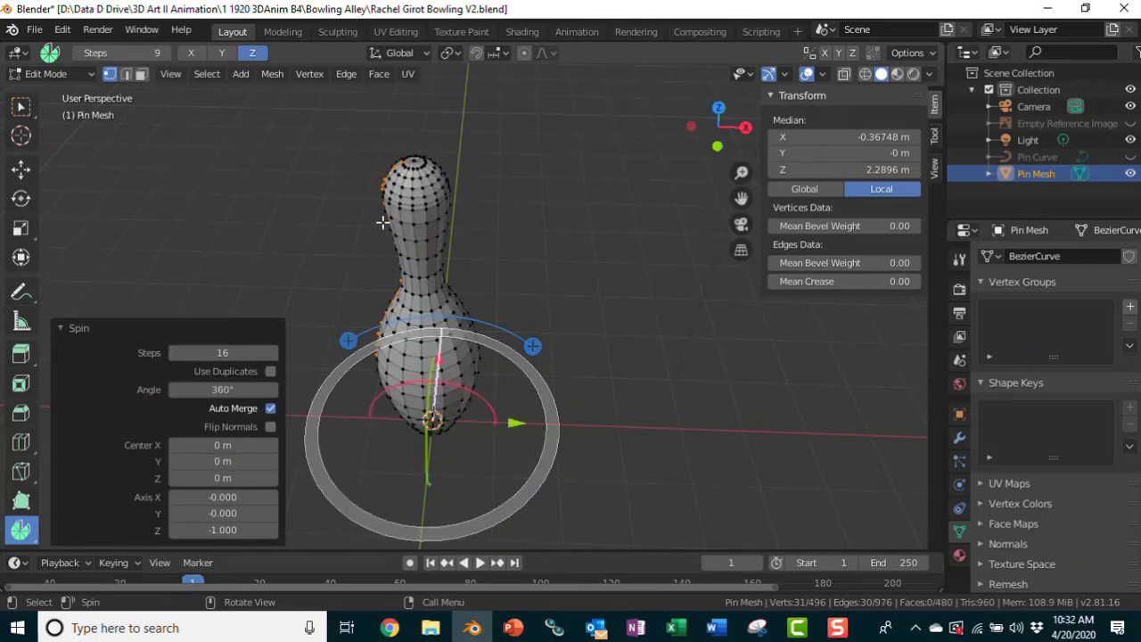
{"action": "middle_click_drag", "start_coordinate": [666, 349], "coordinate": [654, 242]}
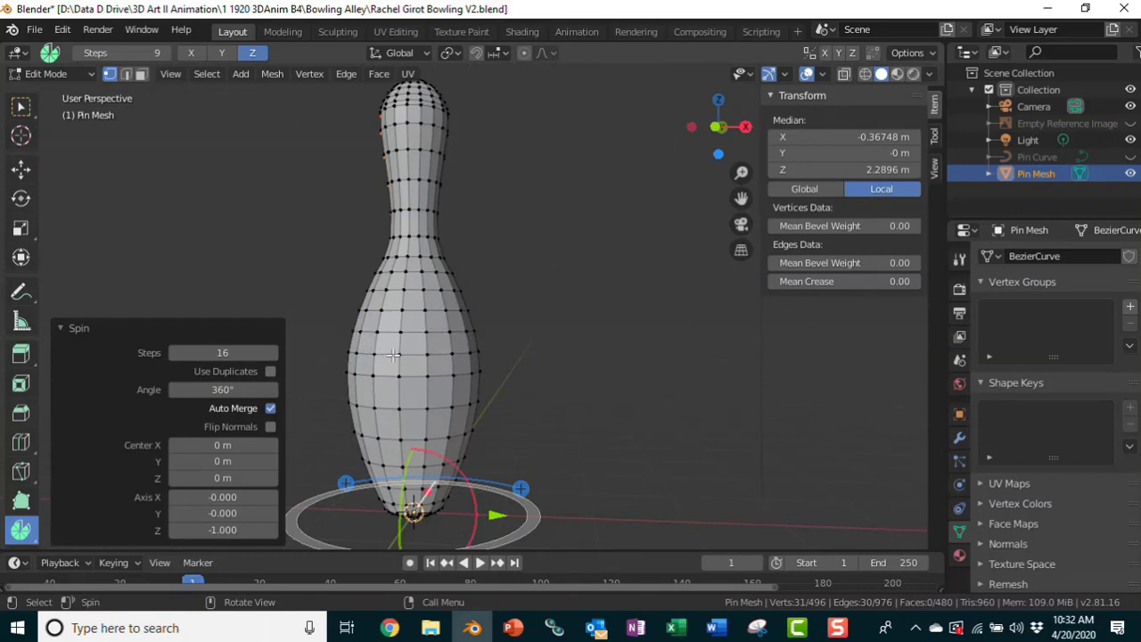
{"action": "middle_click_drag", "start_coordinate": [533, 205], "coordinate": [537, 237]}
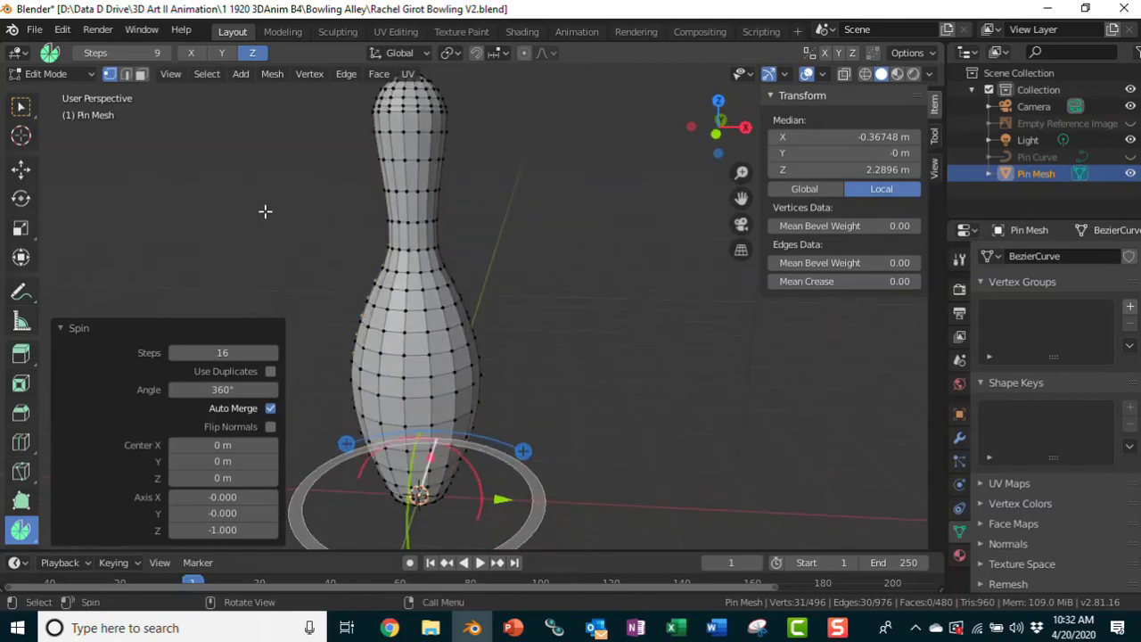
Step: Return to Object Mode and apply Shade Smooth to the 16-step bowling pin
{"action": "key", "text": "Tab"}
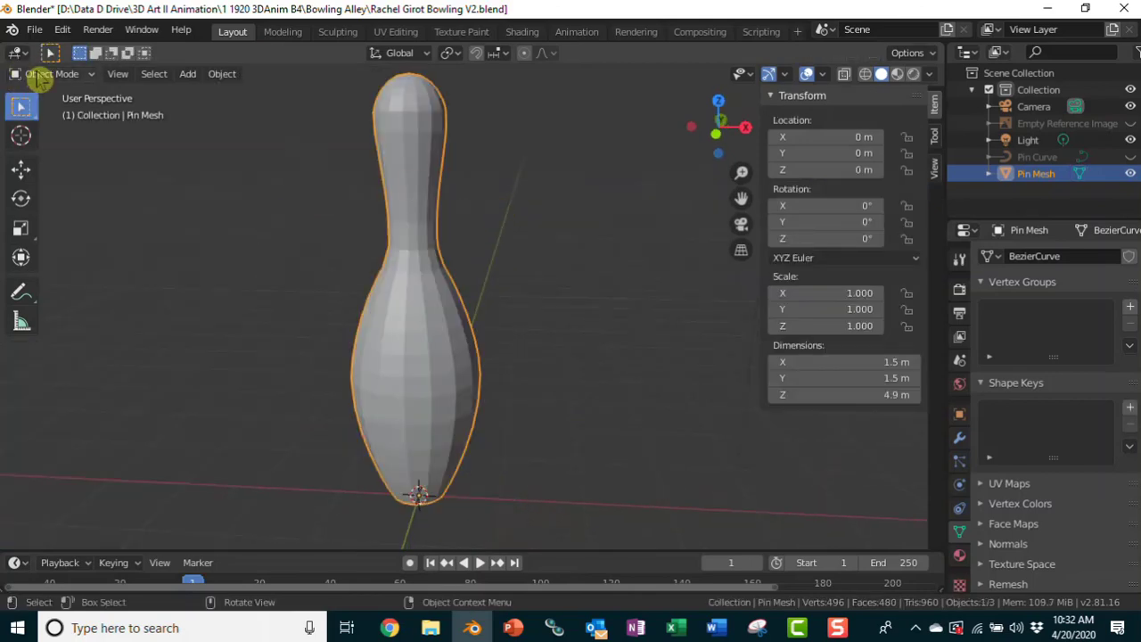
{"action": "right_click", "coordinate": [263, 229]}
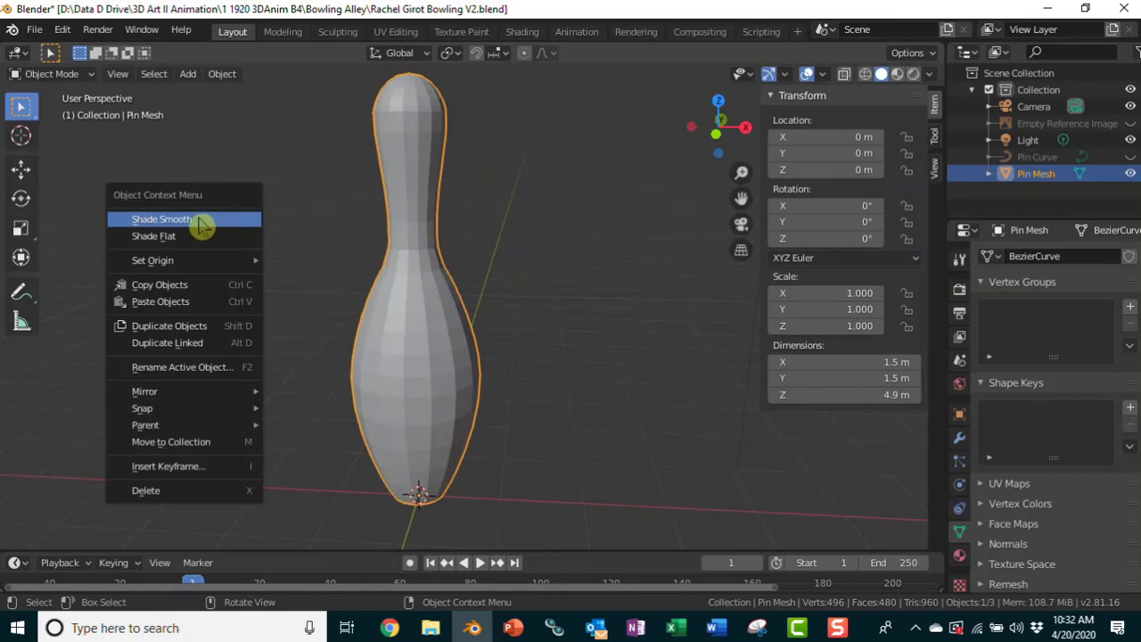
{"action": "left_click", "coordinate": [201, 228]}
{"action": "middle_click_drag", "start_coordinate": [568, 211], "coordinate": [538, 291]}
{"action": "middle_click_drag", "start_coordinate": [591, 329], "coordinate": [668, 344]}
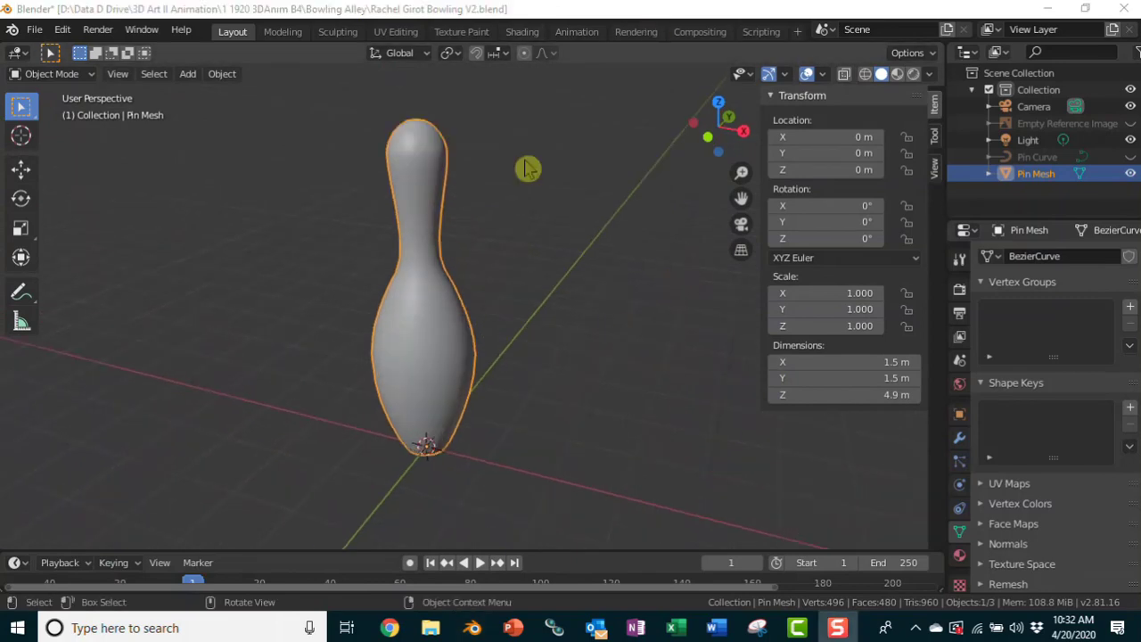
{"action": "middle_click_drag", "start_coordinate": [527, 170], "coordinate": [561, 206]}
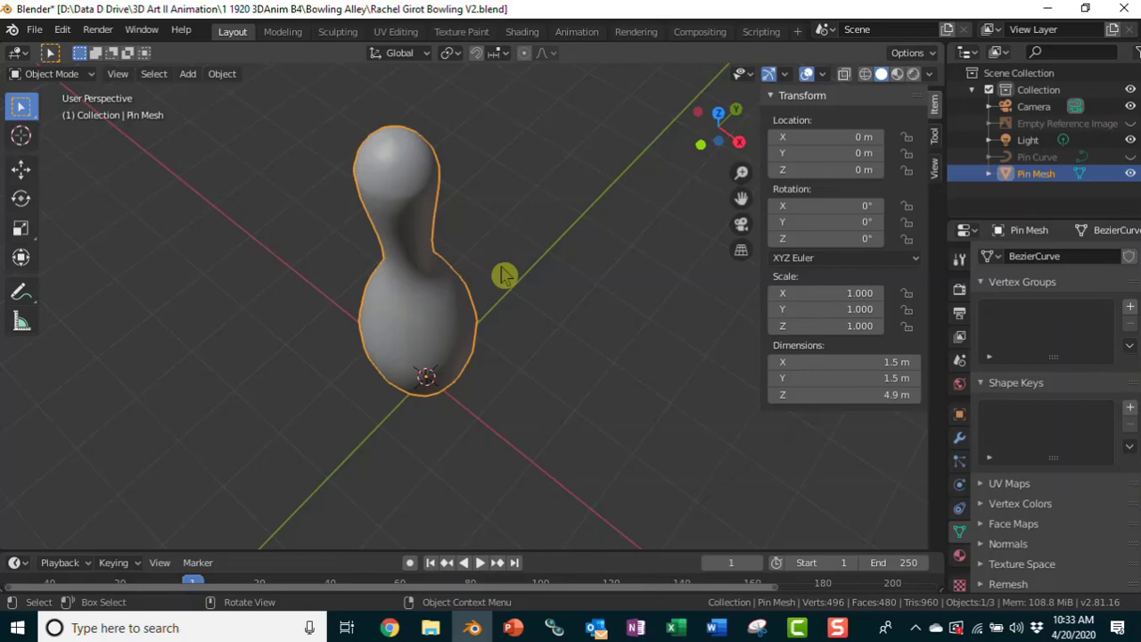
{"action": "middle_click_drag", "start_coordinate": [508, 273], "coordinate": [523, 262]}
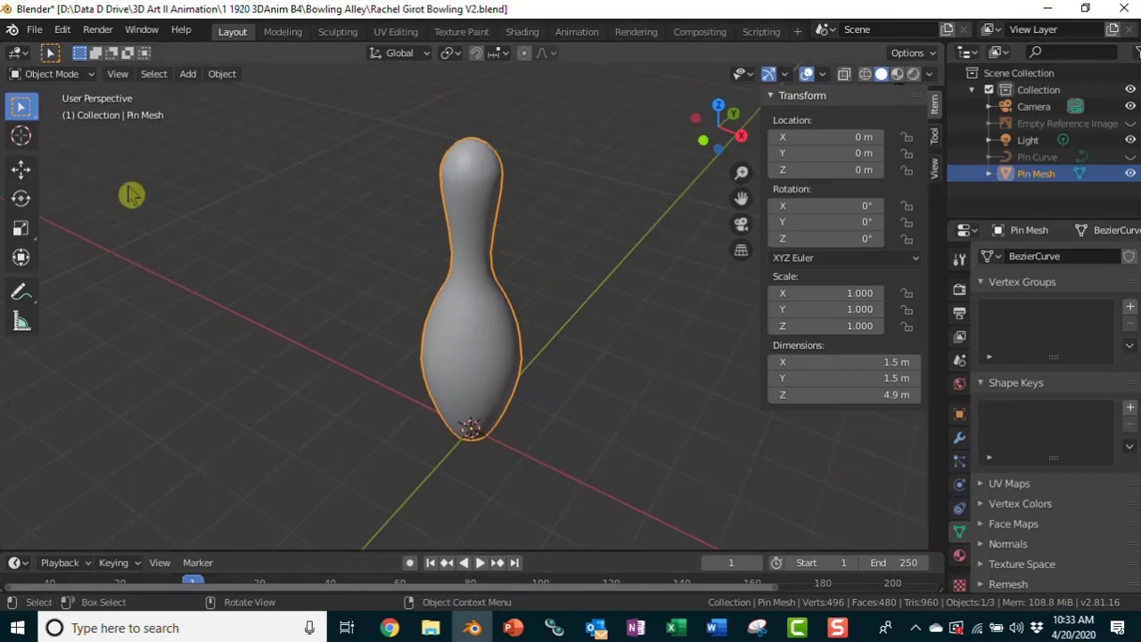
Step: Merge all of the pin mesh's vertices by distance, with the Merge Distance set to 0.0101 m
{"action": "key", "text": "Tab"}
{"action": "key", "text": "a"}
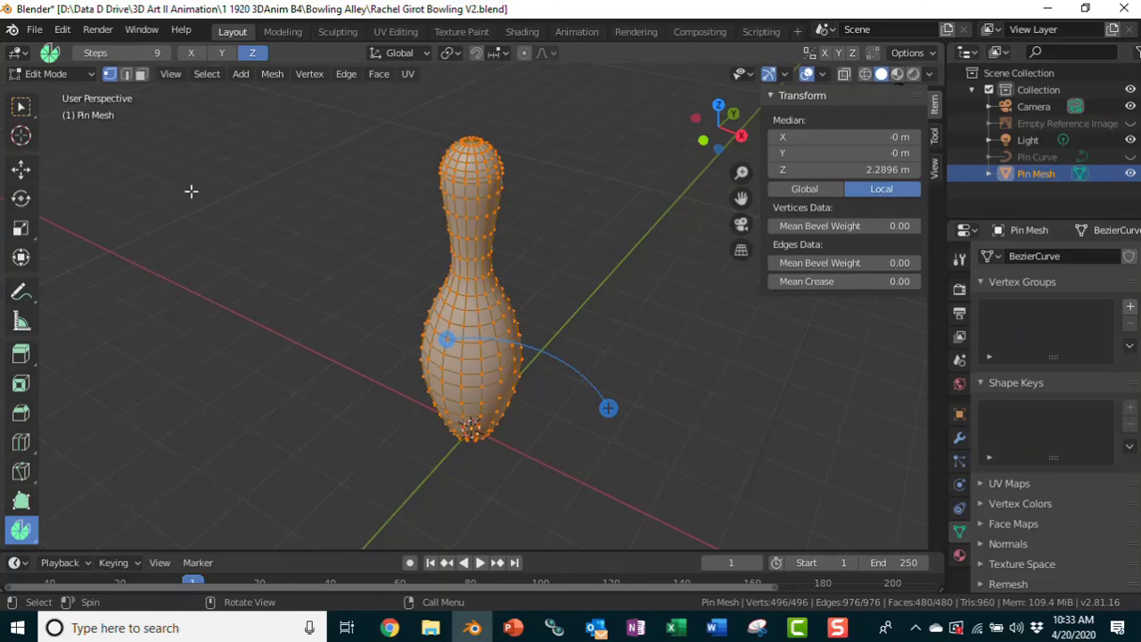
{"action": "key", "text": "F3"}
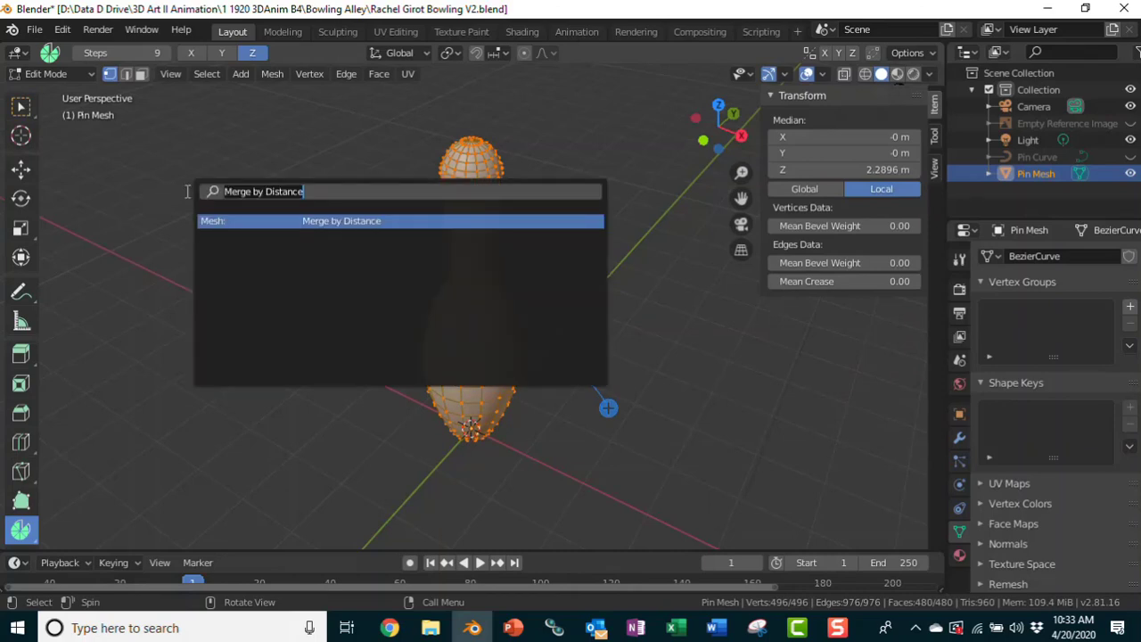
{"action": "key", "text": "BackSpace"}
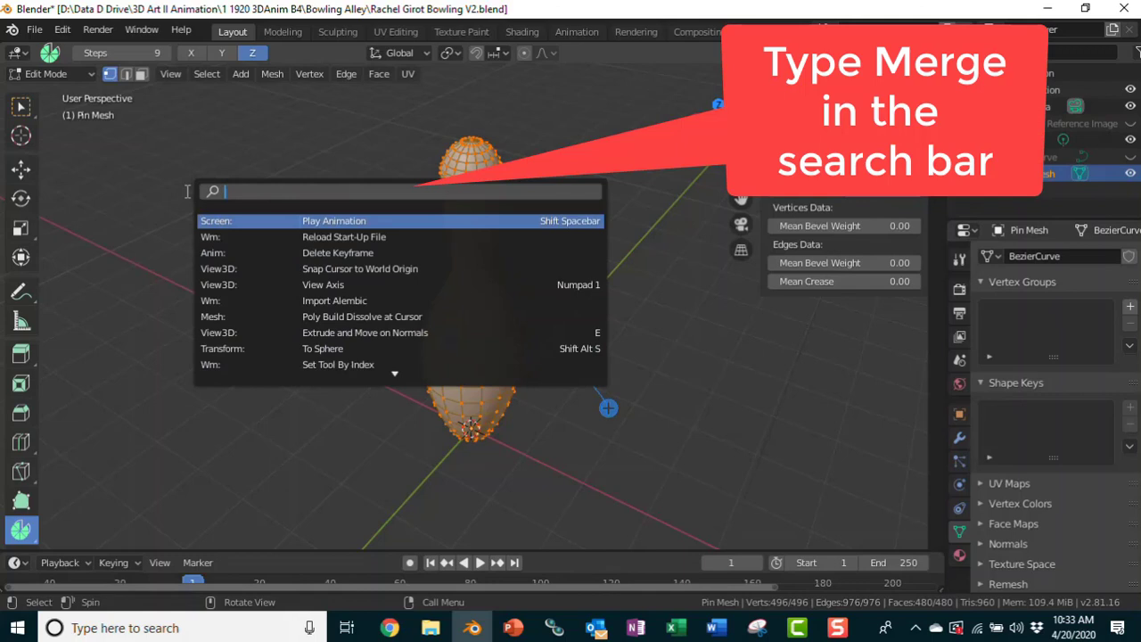
{"action": "type", "text": "merge"}
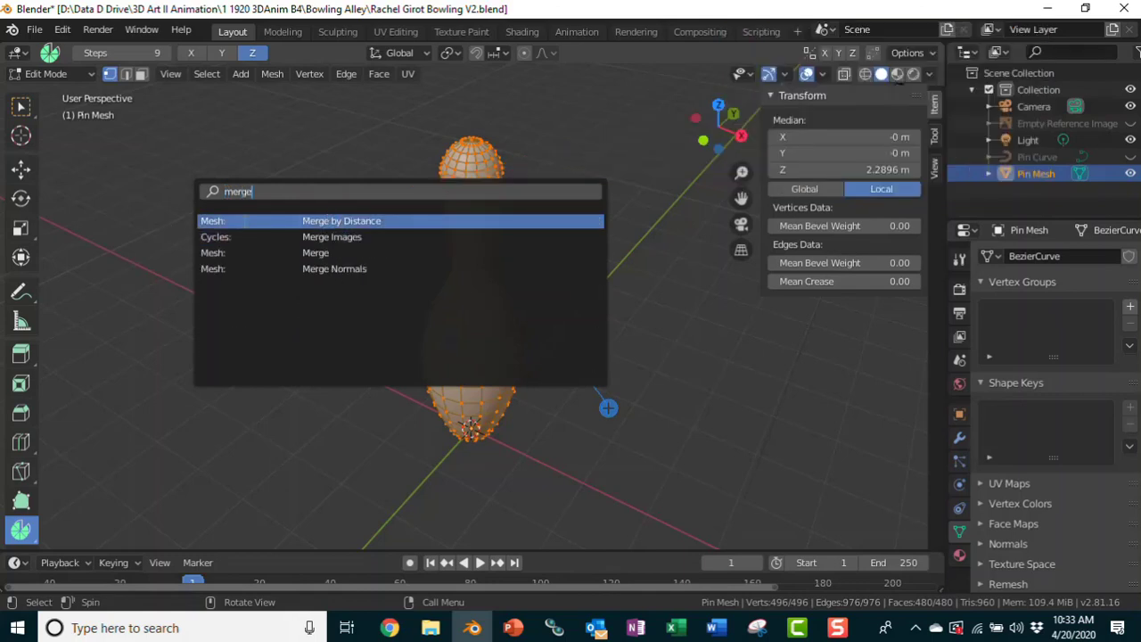
{"action": "left_click", "coordinate": [354, 222]}
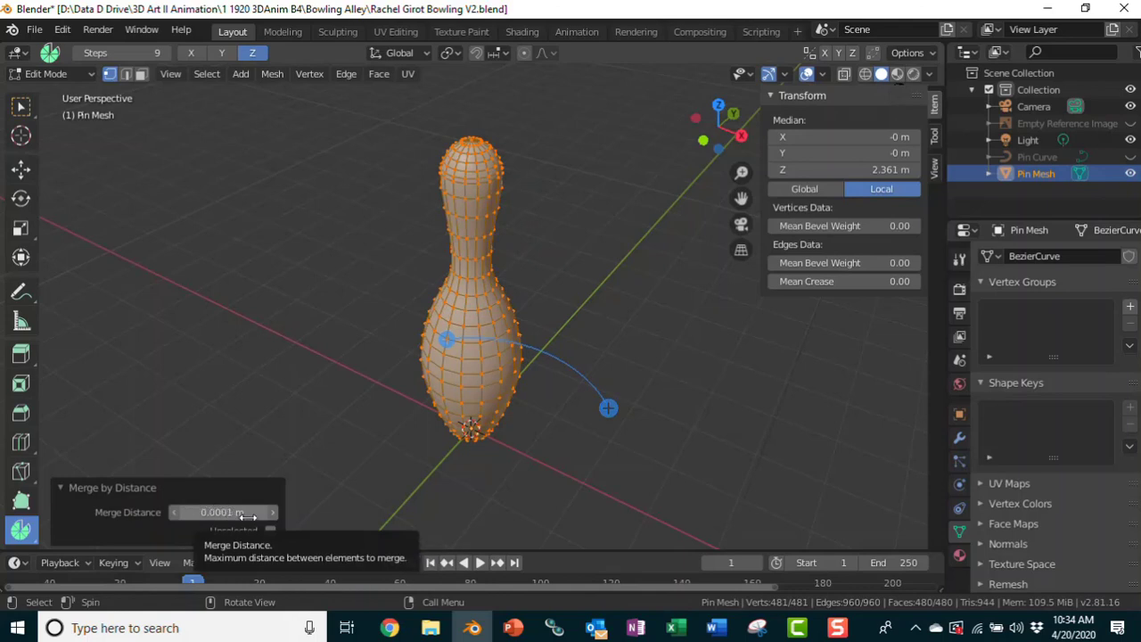
{"action": "left_click_drag", "start_coordinate": [273, 520], "coordinate": [321, 520]}
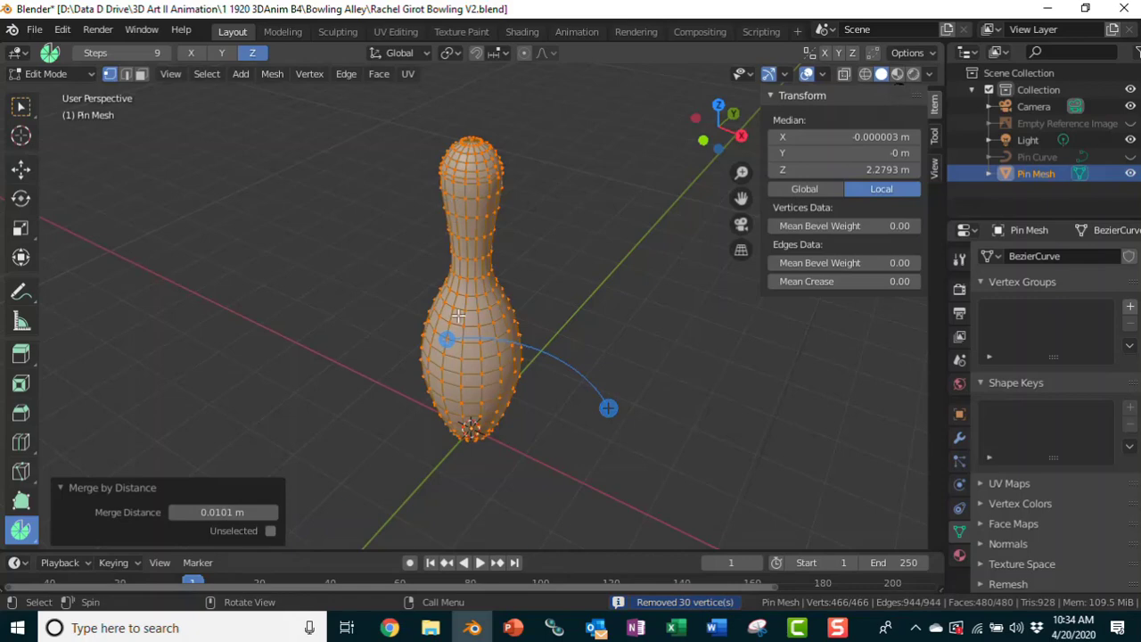
{"action": "middle_click_drag", "start_coordinate": [385, 265], "coordinate": [368, 177]}
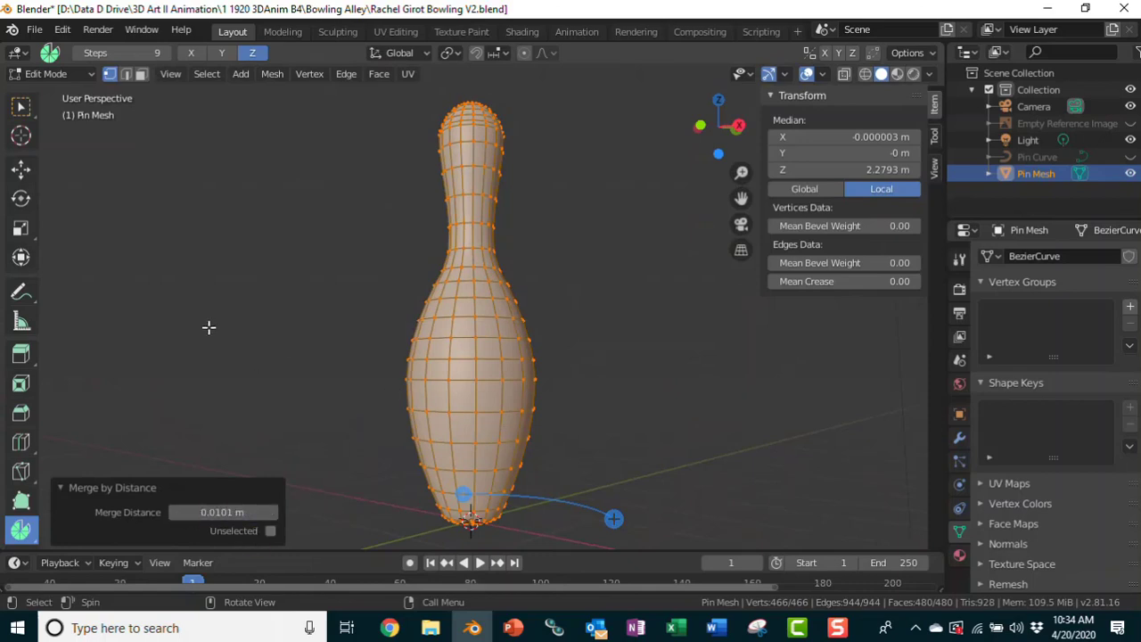
Step: Deselect all vertices of the pin mesh and return to Object Mode
{"action": "key", "text": "alt+a"}
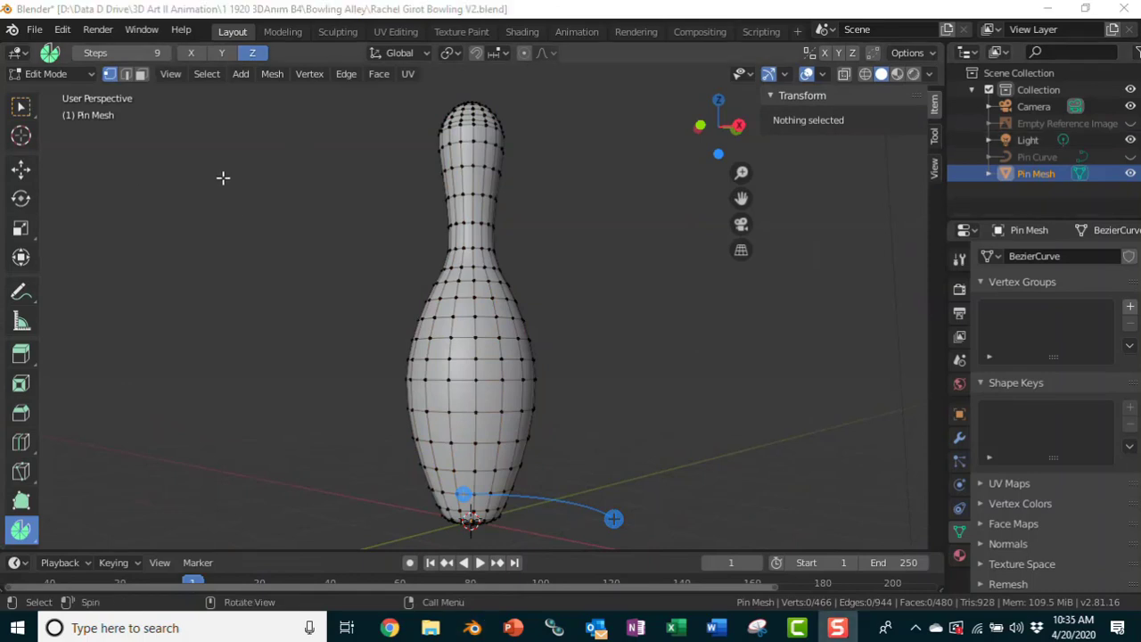
{"action": "key", "text": "Tab"}
{"action": "middle_click_drag", "start_coordinate": [598, 206], "coordinate": [562, 240]}
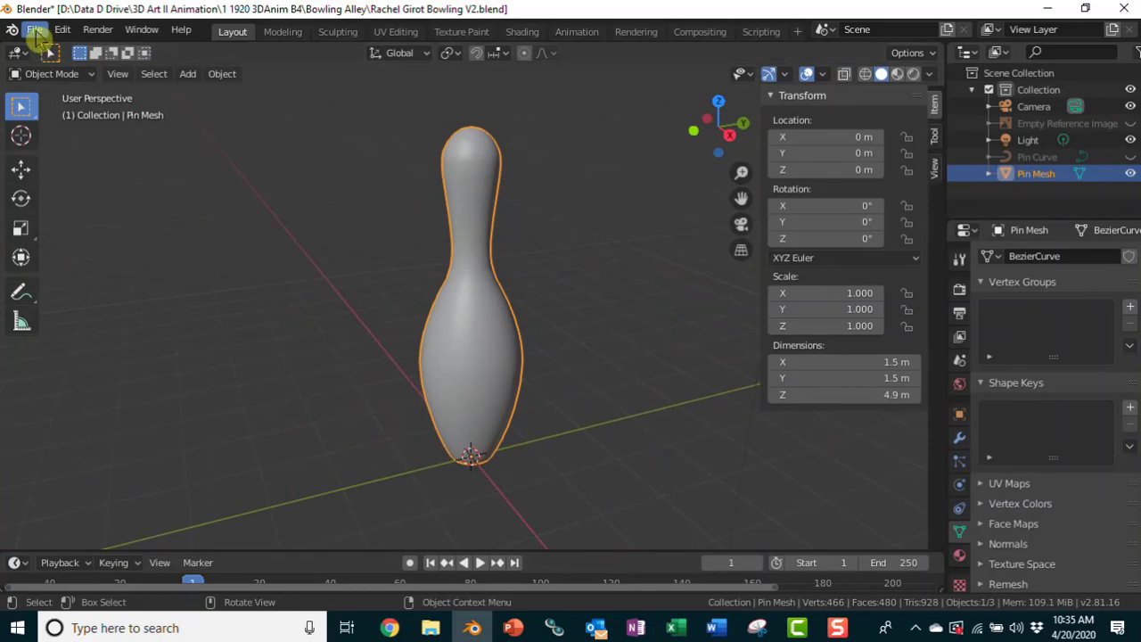
Step: Start saving the project as a new file, changing the version in its name to V4
{"action": "left_click", "coordinate": [36, 32]}
{"action": "left_click", "coordinate": [62, 158]}
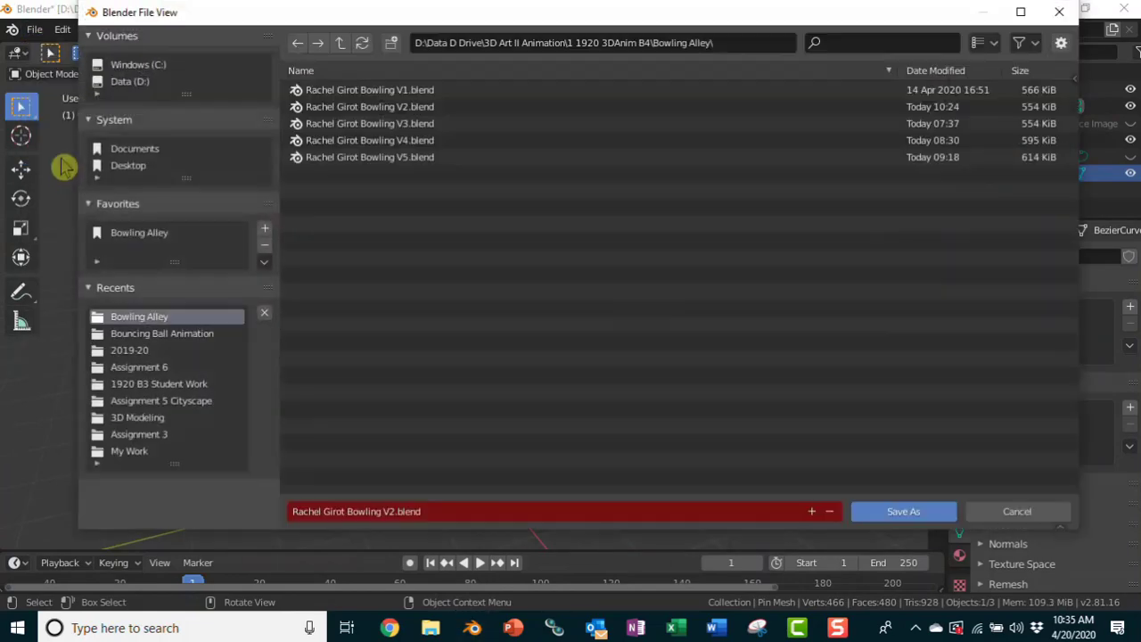
{"action": "left_click", "coordinate": [395, 514]}
{"action": "left_click", "coordinate": [395, 513]}
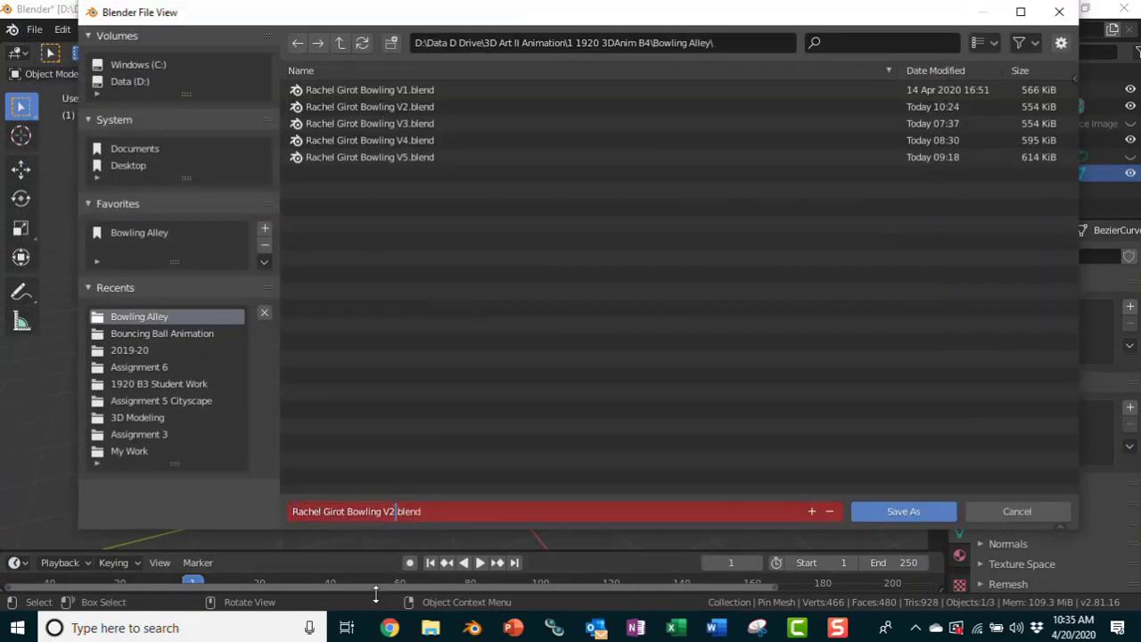
{"action": "key", "text": "BackSpace"}
{"action": "type", "text": "4"}
{"action": "left_click", "coordinate": [501, 506]}
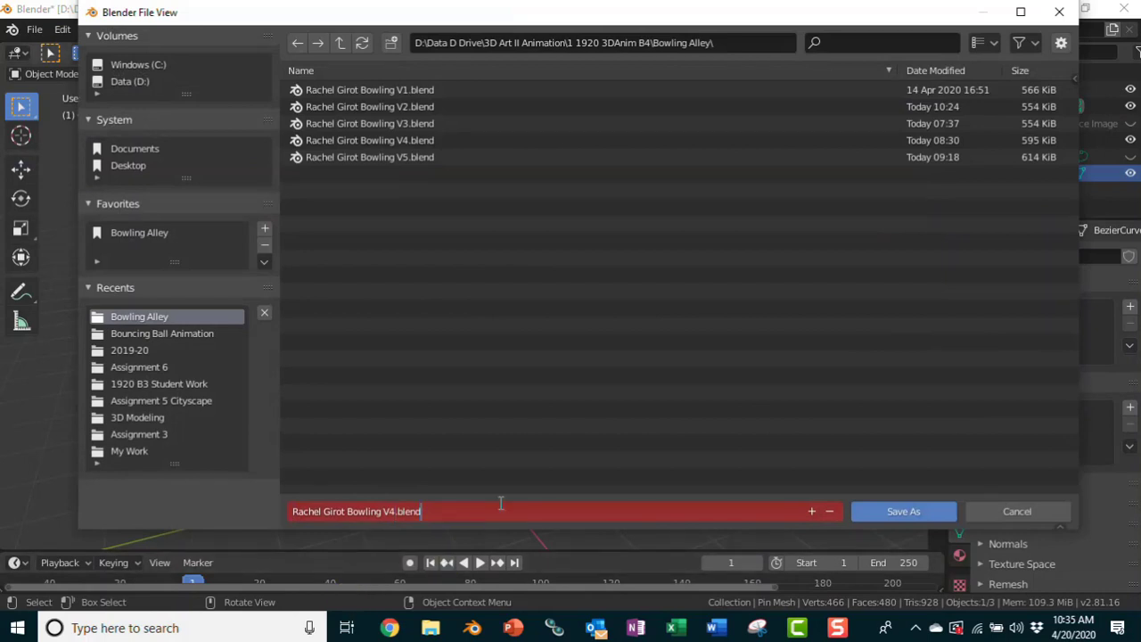
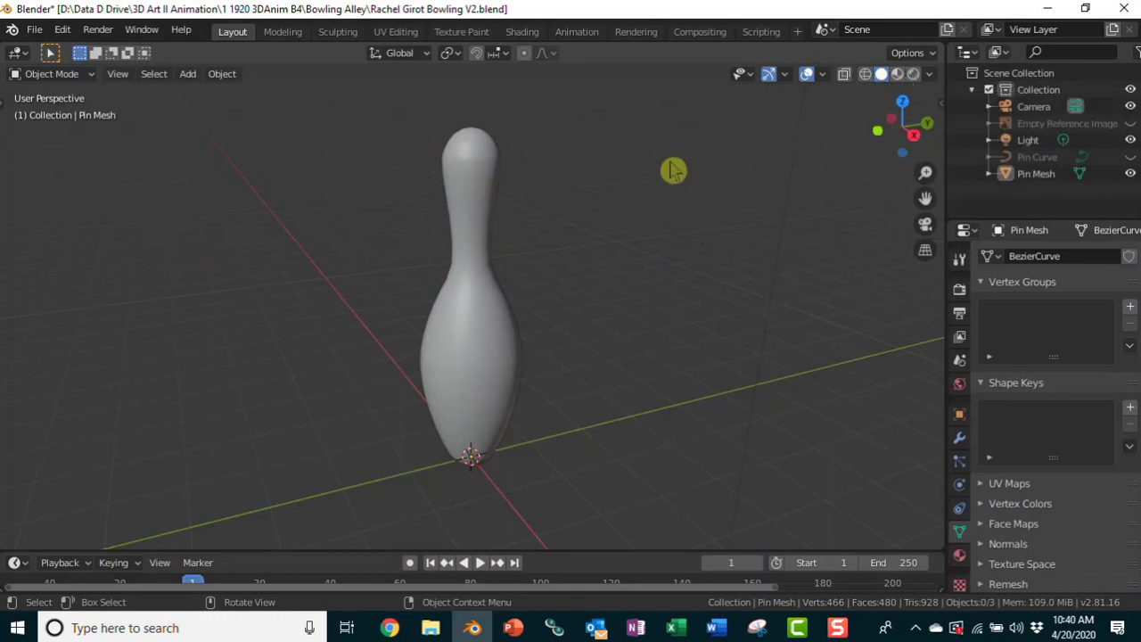
Step: Show the viewport in Material Preview shading and widen the properties area
{"action": "key", "text": "z"}
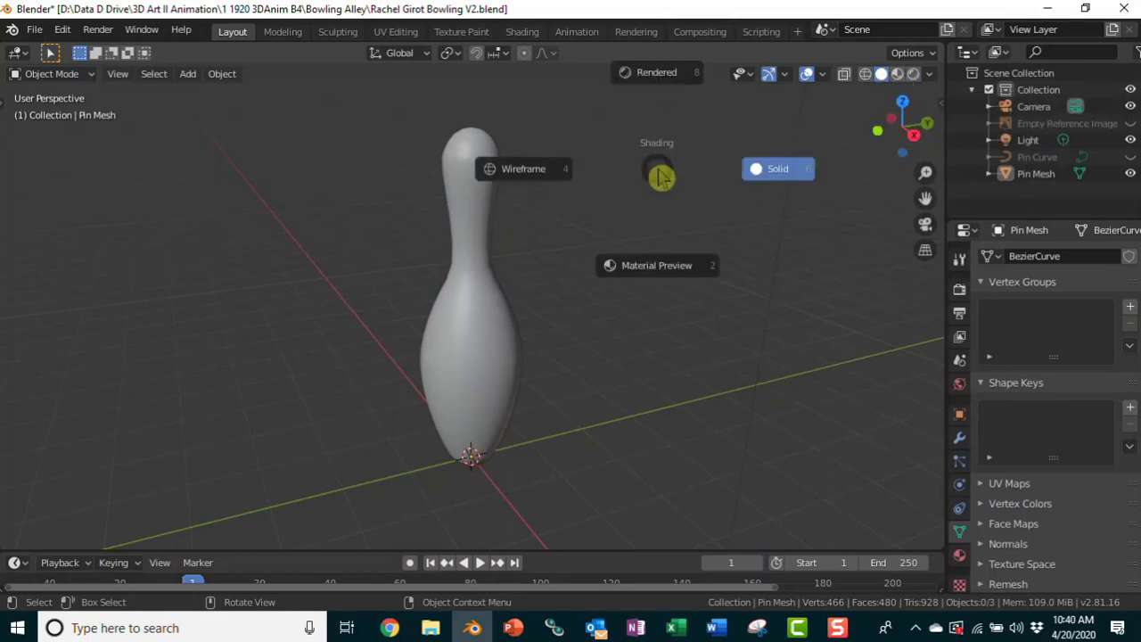
{"action": "left_click", "coordinate": [657, 276]}
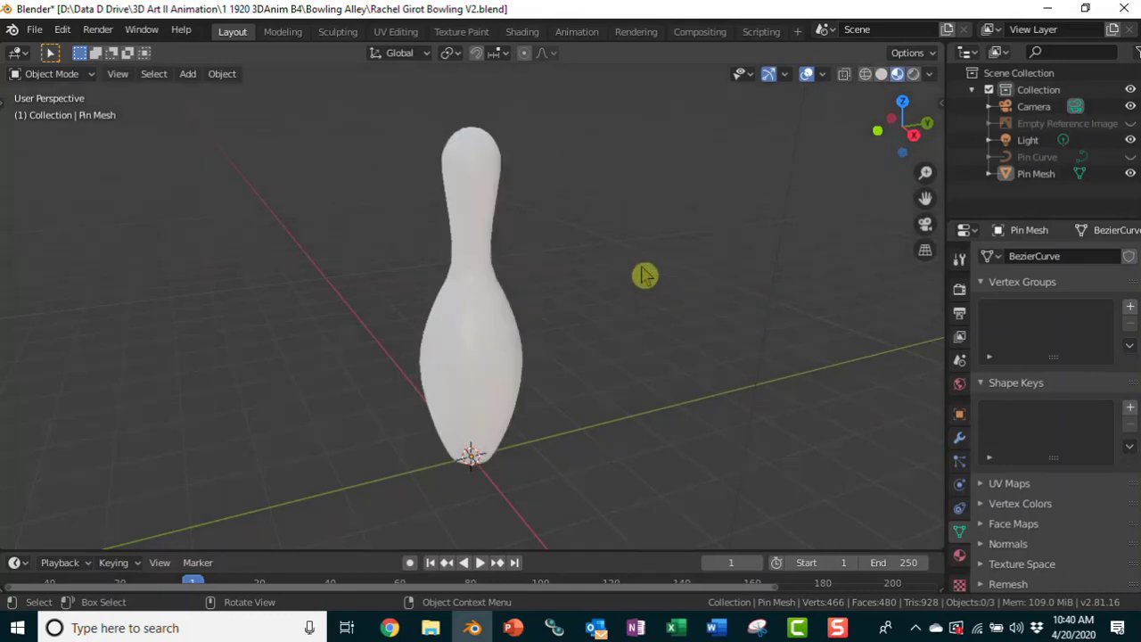
{"action": "left_click_drag", "start_coordinate": [943, 282], "coordinate": [831, 282]}
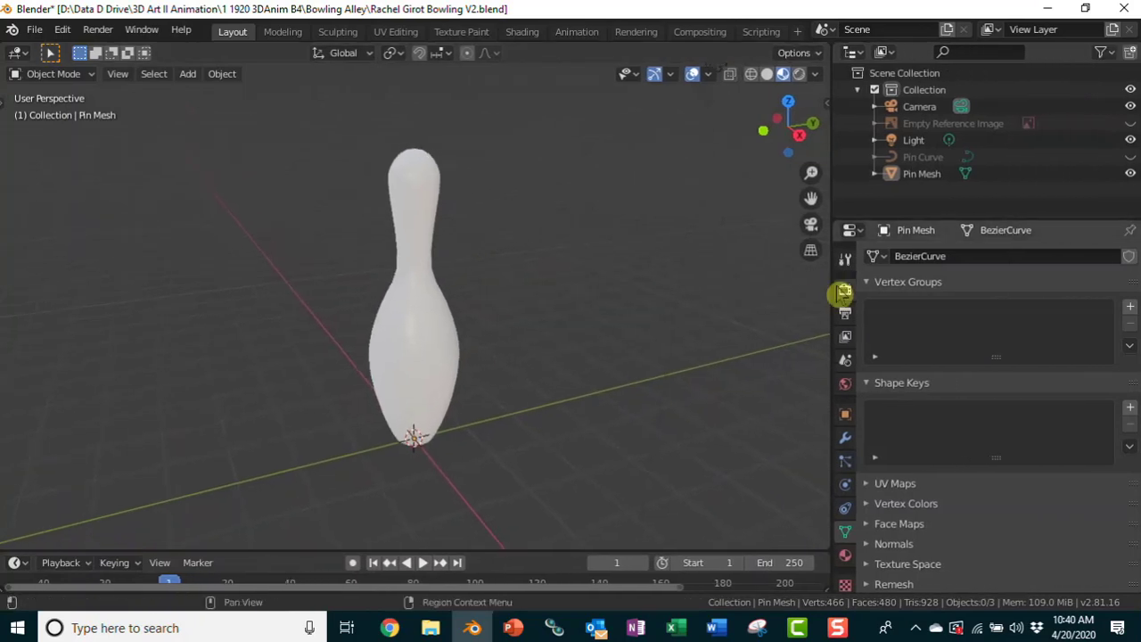
Step: Create a new material on the pin mesh and name it Pin
{"action": "left_click", "coordinate": [846, 568]}
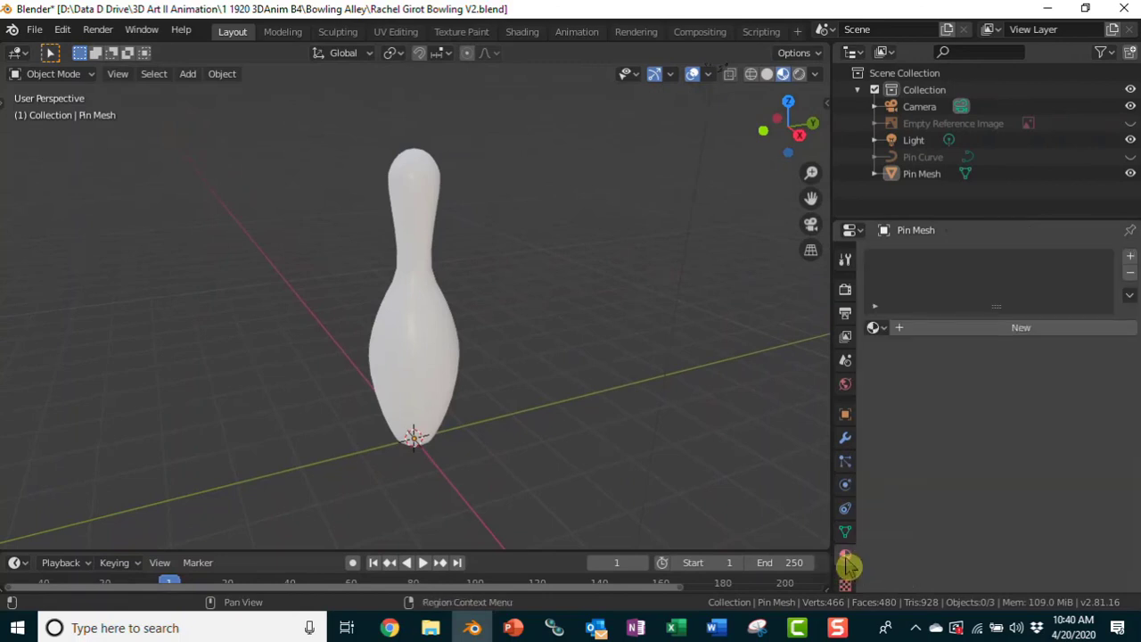
{"action": "scroll", "coordinate": [919, 460], "scroll_direction": "down", "scroll_amount": 4}
{"action": "scroll", "coordinate": [919, 459], "scroll_direction": "up", "scroll_amount": 4}
{"action": "double_click", "coordinate": [925, 327]}
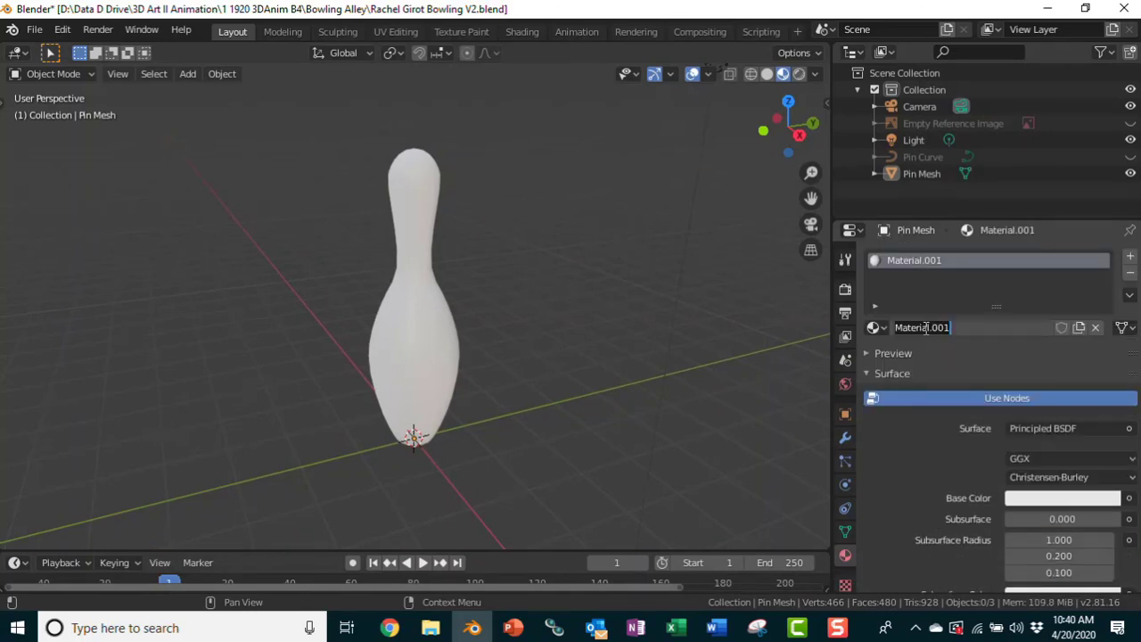
{"action": "type", "text": "Pi"}
{"action": "left_click", "coordinate": [969, 353]}
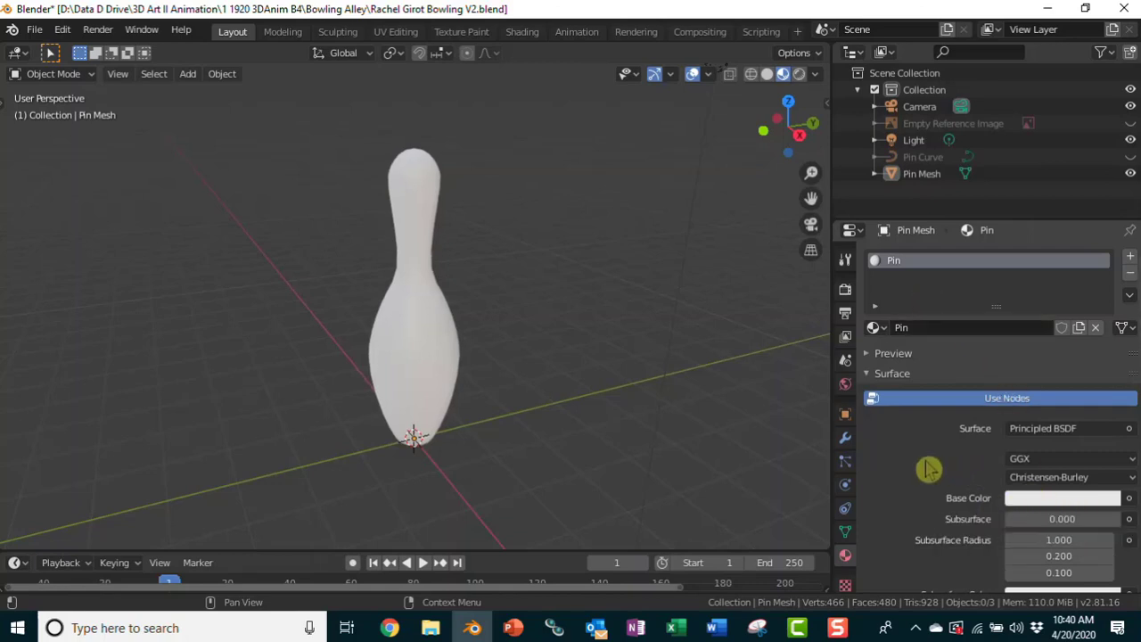
Step: Lower the Pin material's Roughness to 0.1 for a glossy surface
{"action": "scroll", "coordinate": [937, 468], "scroll_direction": "down", "scroll_amount": 5}
{"action": "scroll", "coordinate": [926, 469], "scroll_direction": "down", "scroll_amount": 2}
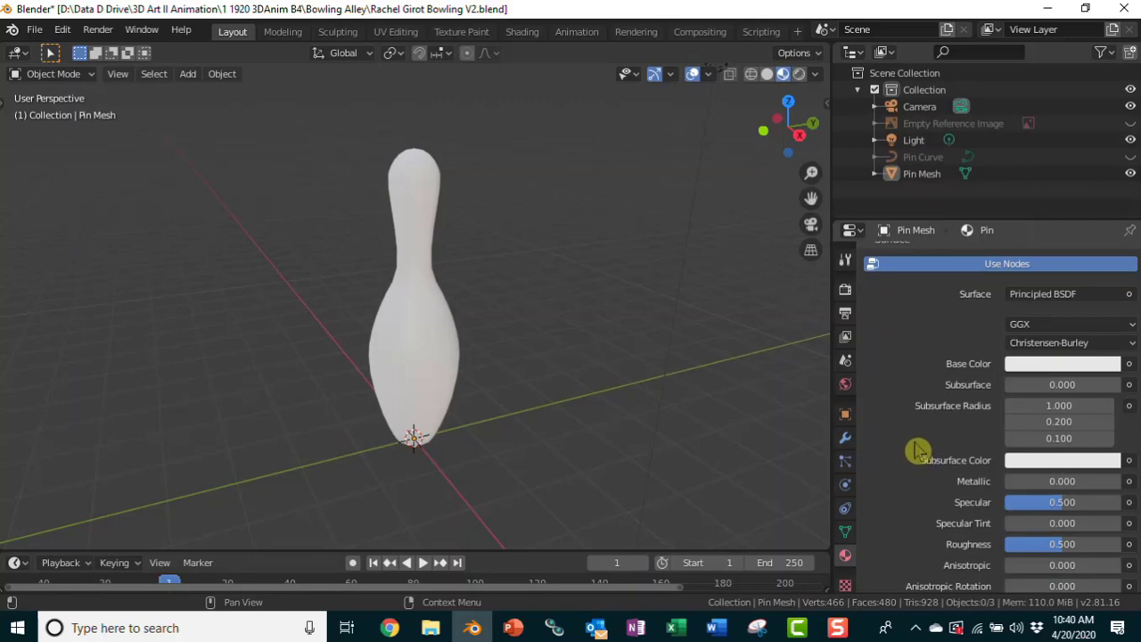
{"action": "scroll", "coordinate": [918, 450], "scroll_direction": "down", "scroll_amount": 4}
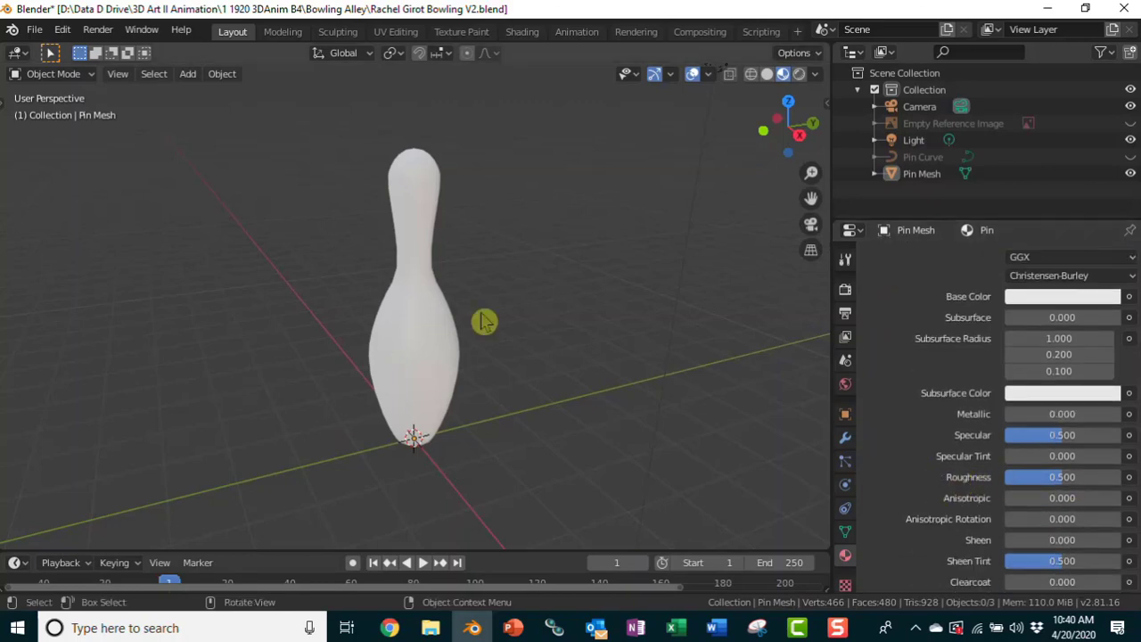
{"action": "scroll", "coordinate": [478, 319], "scroll_direction": "up", "scroll_amount": 3}
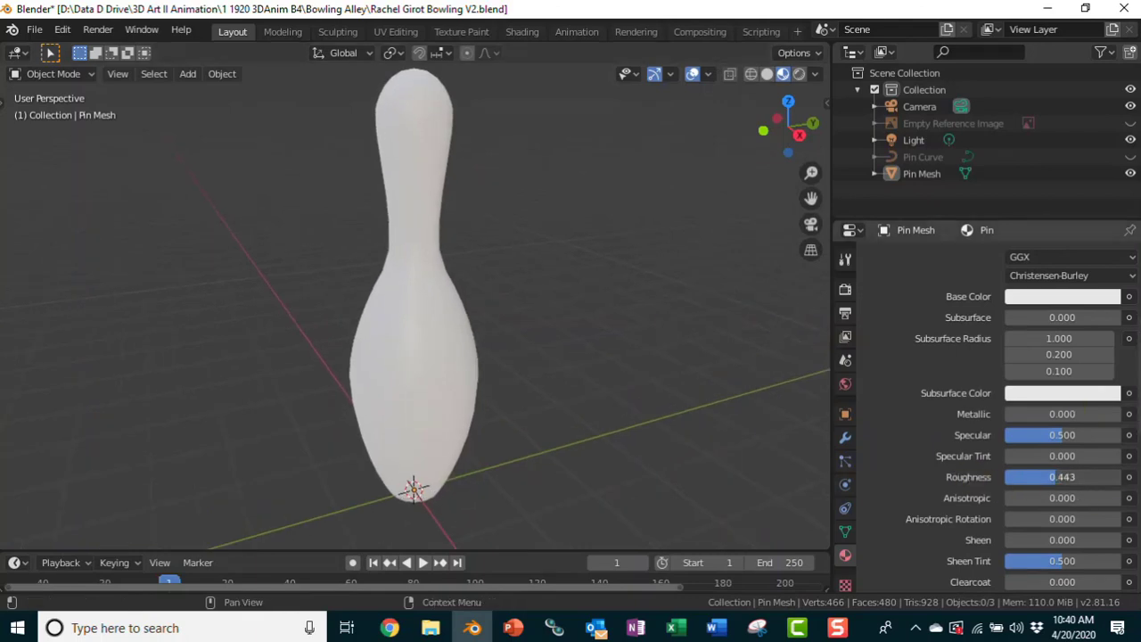
{"action": "left_click_drag", "start_coordinate": [1048, 477], "coordinate": [963, 477]}
{"action": "left_click", "coordinate": [1049, 479]}
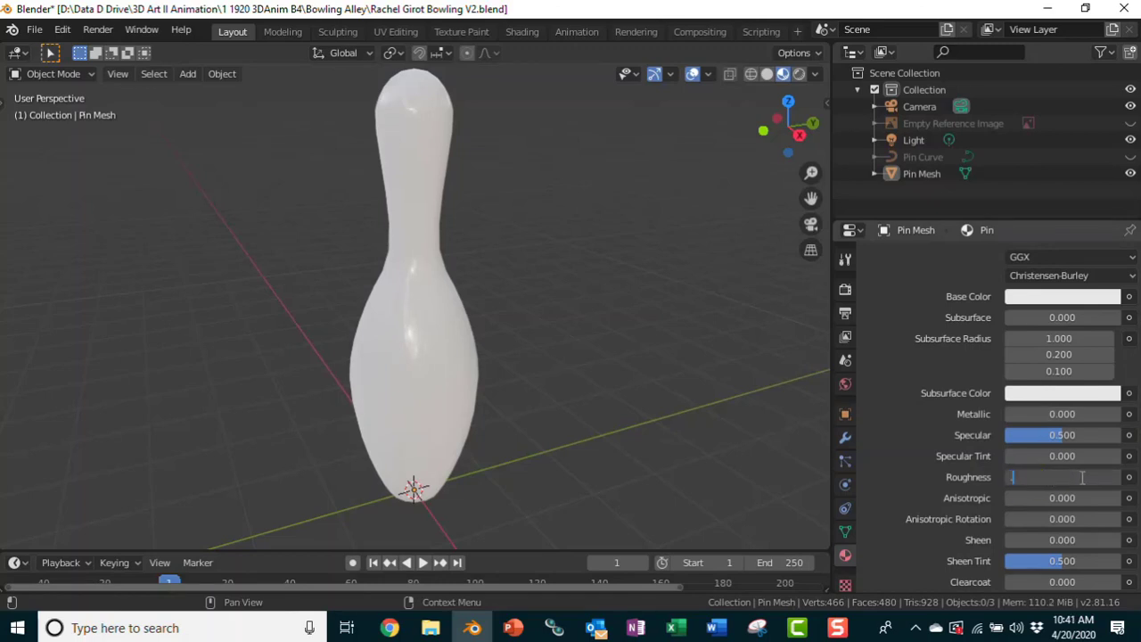
{"action": "key", "text": "Return"}
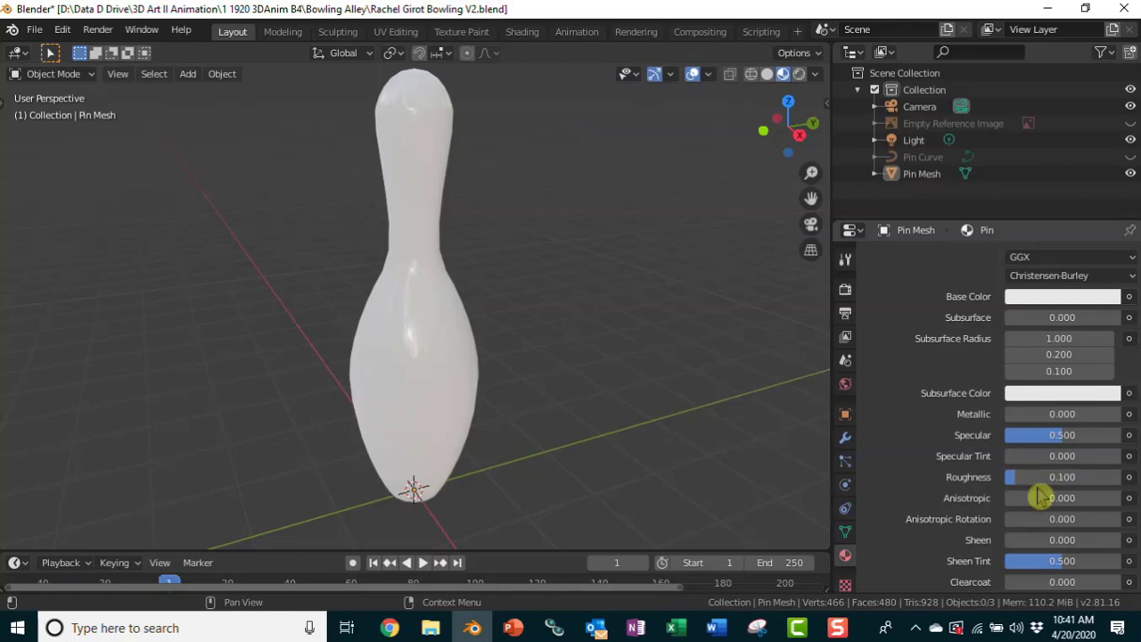
Step: Try the Pin material with Roughness at 1.000, and set it back to 0.1
{"action": "left_click_drag", "start_coordinate": [1017, 486], "coordinate": [1122, 481]}
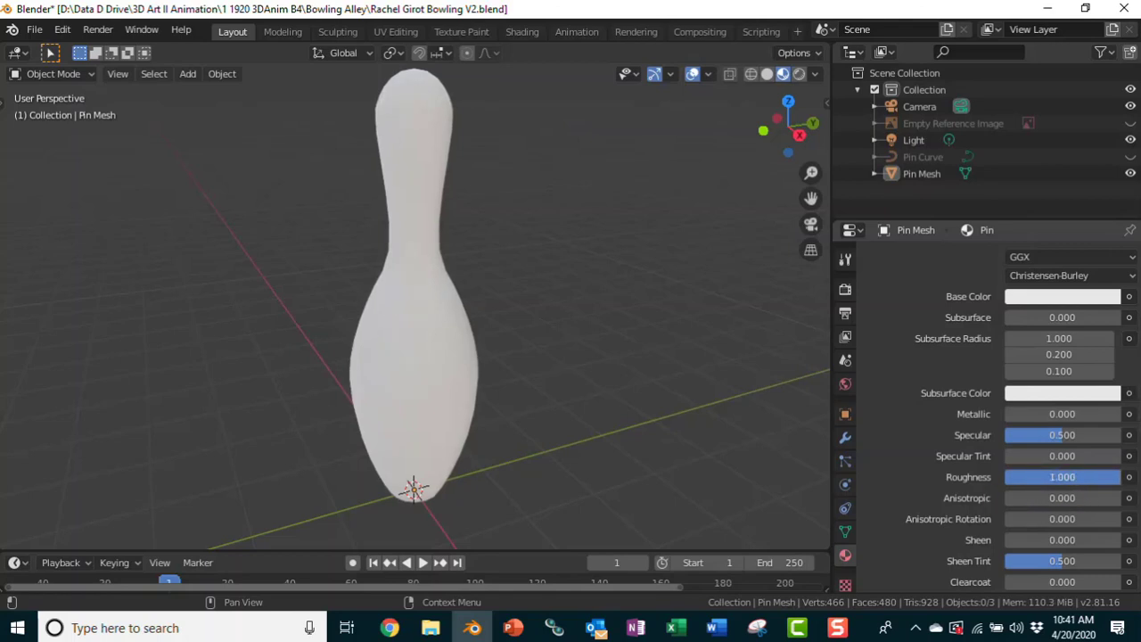
{"action": "left_click", "coordinate": [1068, 480]}
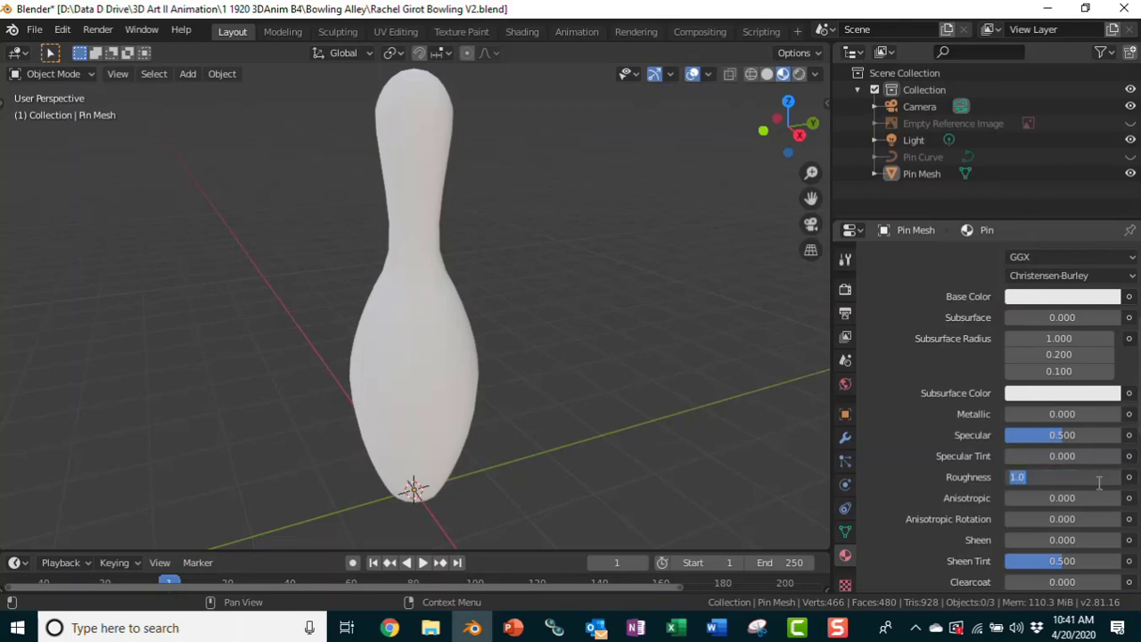
{"action": "type", "text": ".1"}
{"action": "key", "text": "Return"}
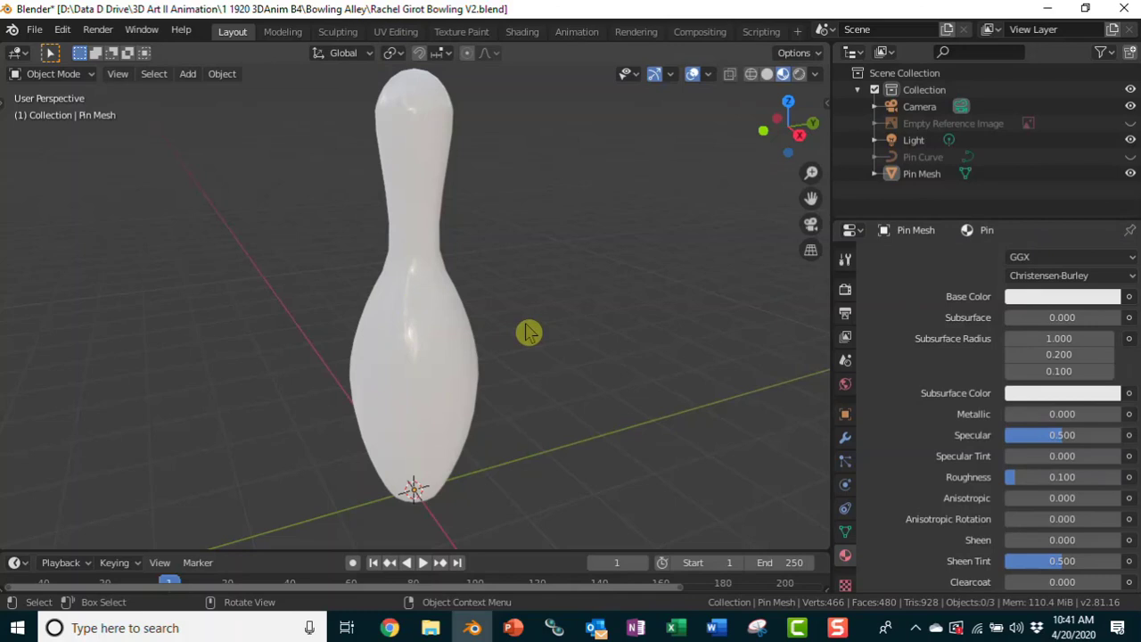
Step: Try the first, second and third environment images as the Material Preview lighting on the pin
{"action": "left_click", "coordinate": [816, 75]}
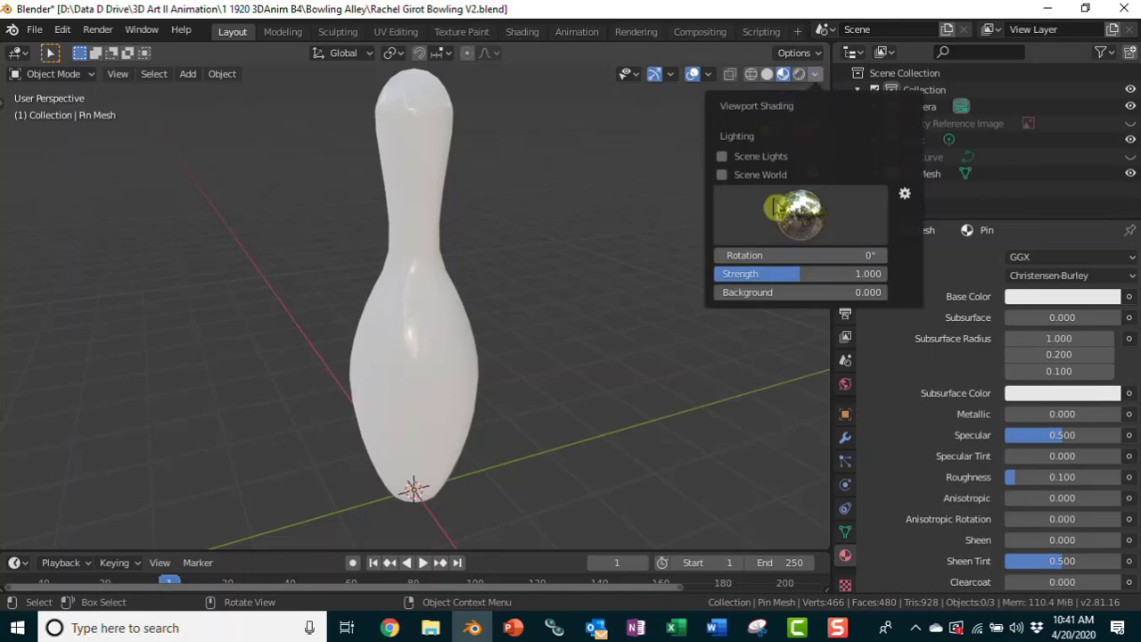
{"action": "left_click", "coordinate": [855, 212]}
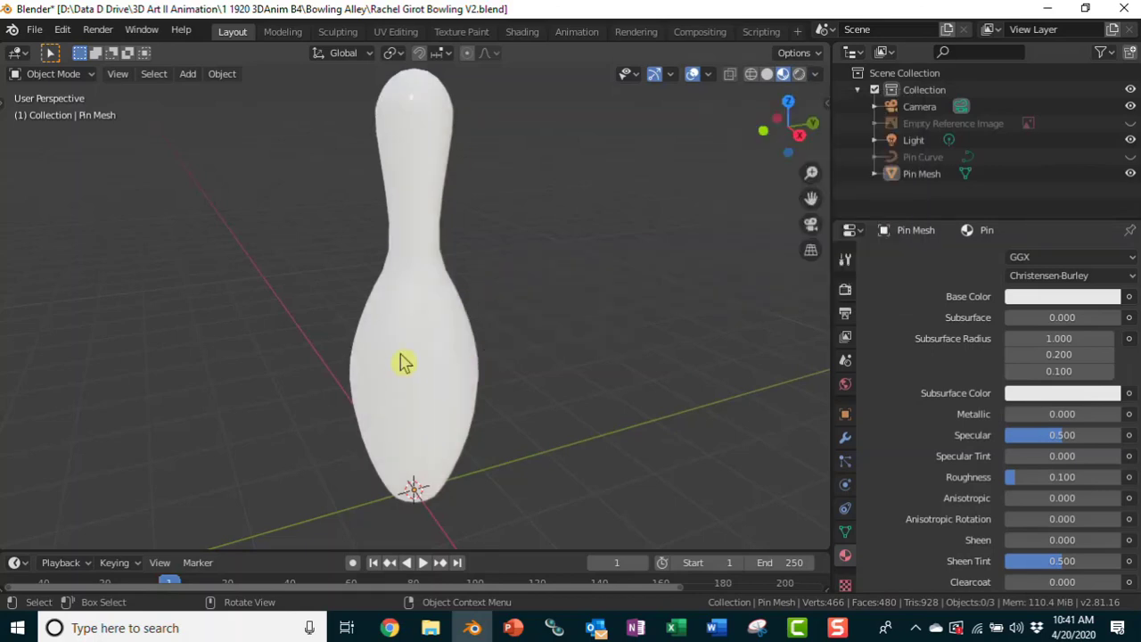
{"action": "left_click", "coordinate": [815, 74]}
{"action": "left_click", "coordinate": [746, 235]}
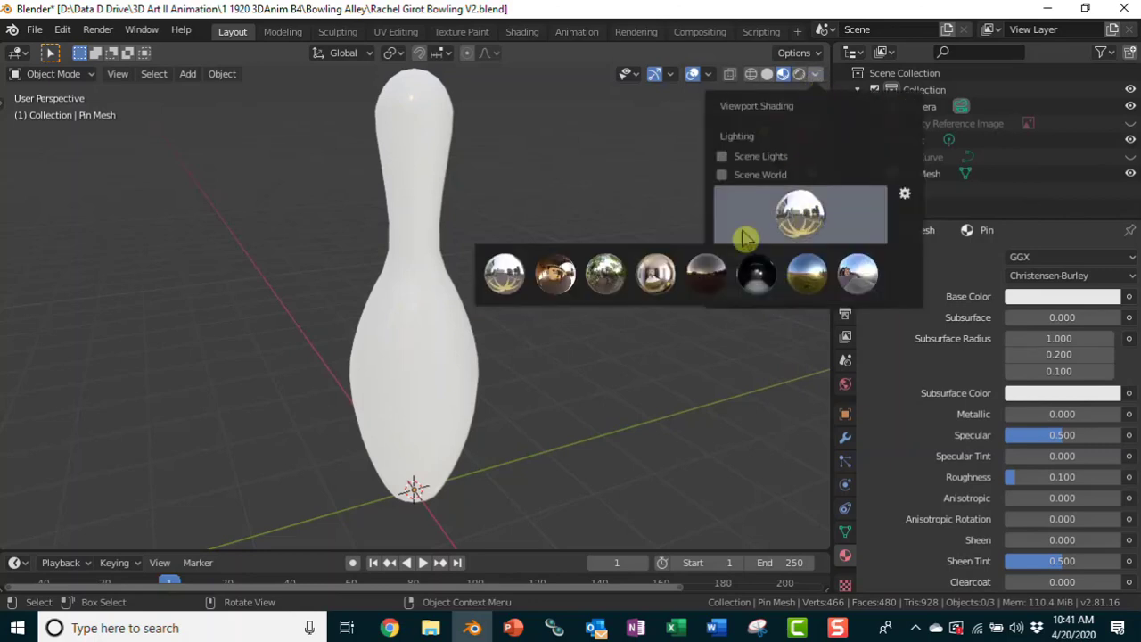
{"action": "left_click", "coordinate": [551, 285]}
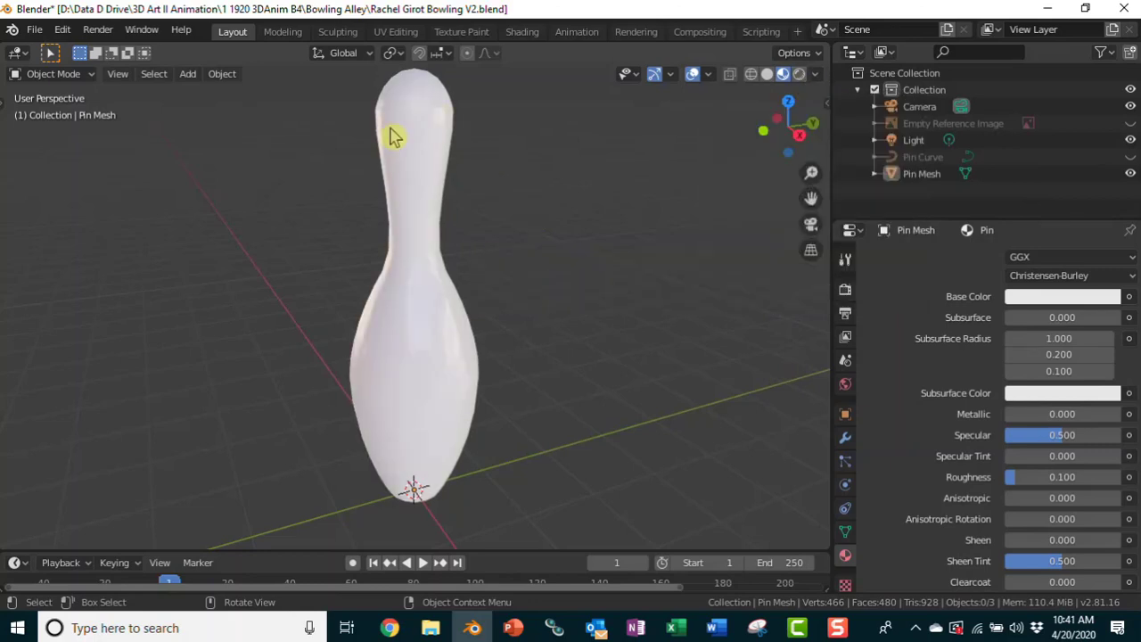
{"action": "left_click", "coordinate": [814, 74]}
{"action": "left_click", "coordinate": [800, 214]}
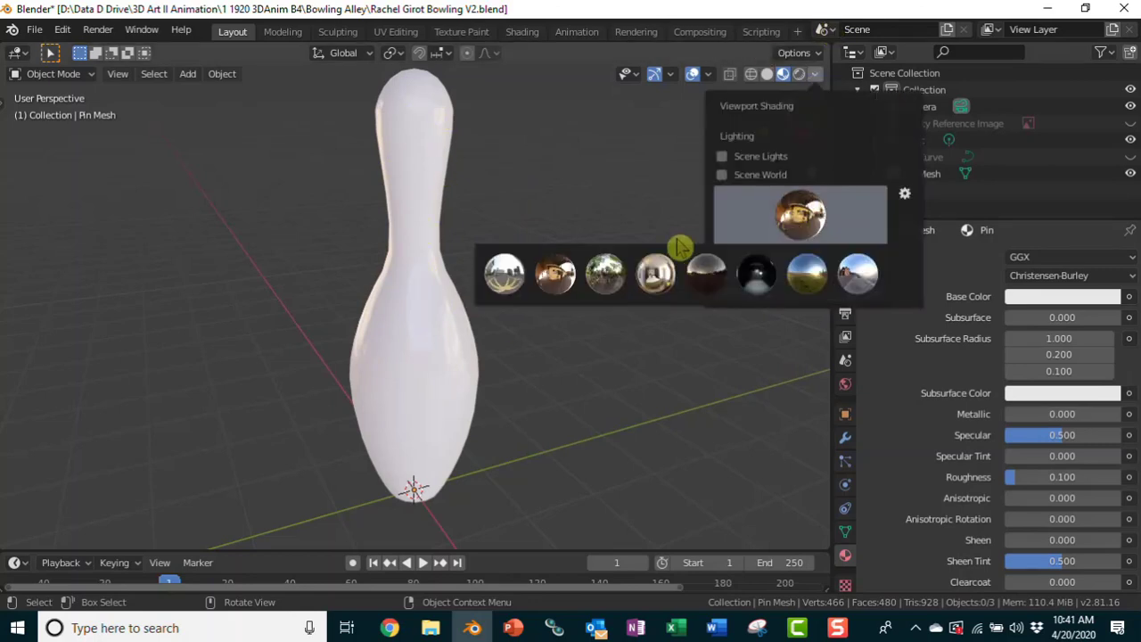
{"action": "left_click", "coordinate": [606, 278]}
Step: Set the Material Preview lighting to the fourth environment image, the bright room interior
{"action": "left_click", "coordinate": [815, 76]}
{"action": "left_click", "coordinate": [800, 214]}
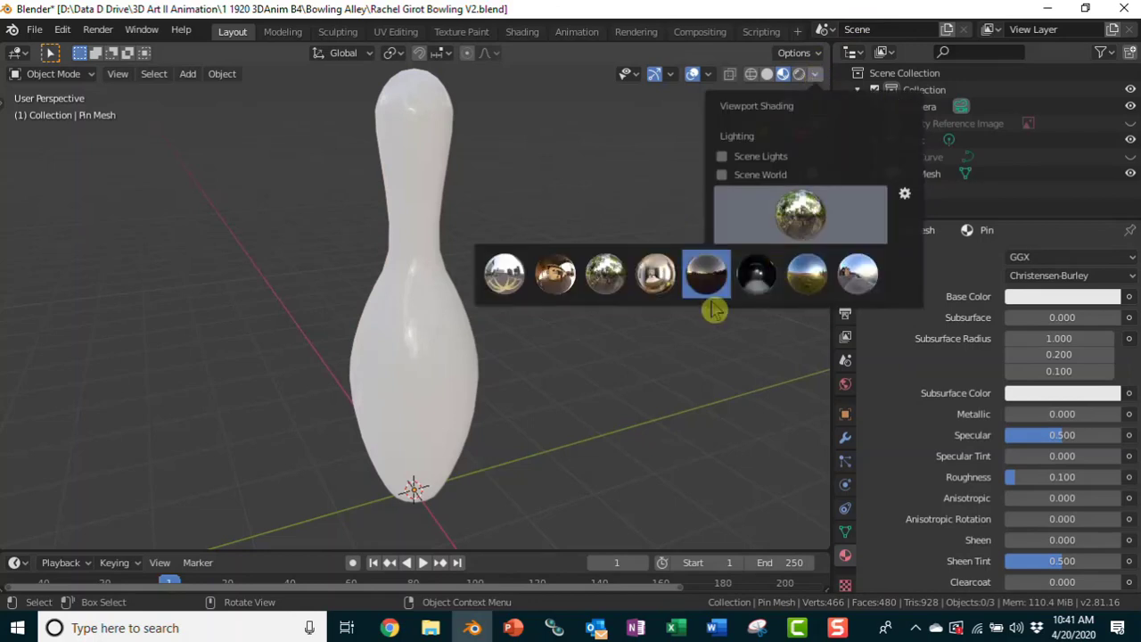
{"action": "left_click", "coordinate": [655, 280]}
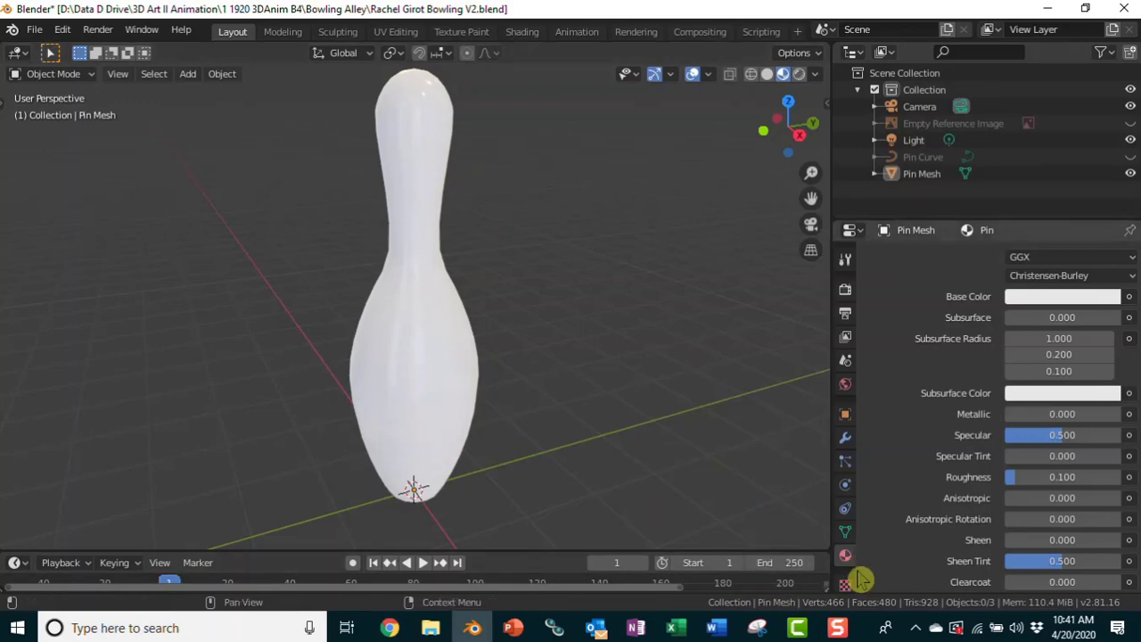
{"action": "scroll", "coordinate": [892, 392], "scroll_direction": "up", "scroll_amount": 6}
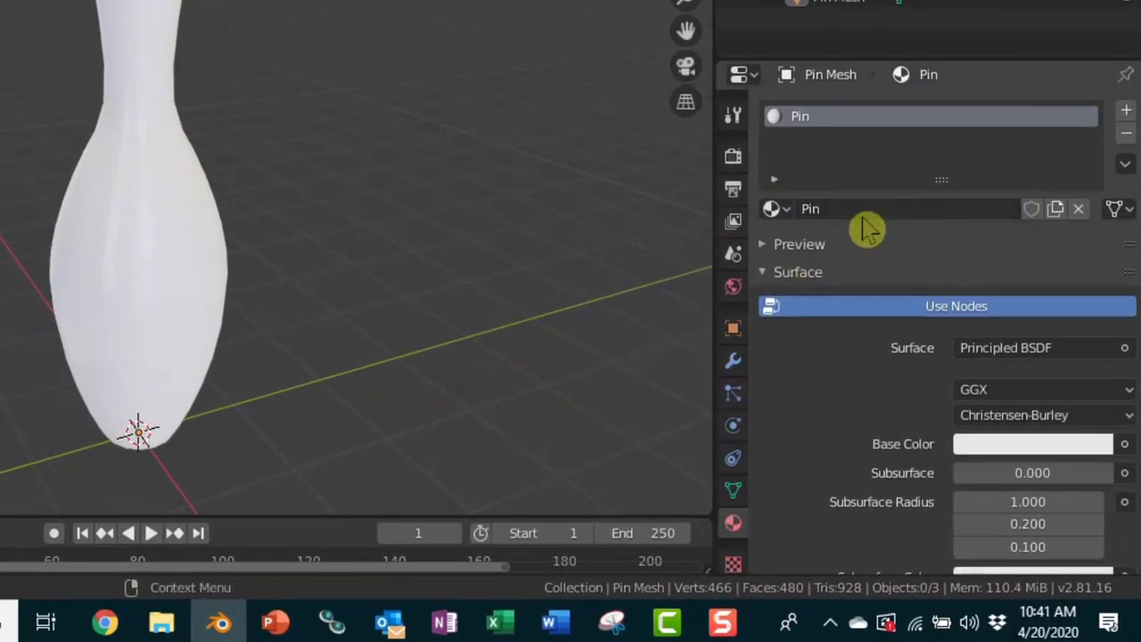
Step: Add a second material slot to the pin and fill it with an independent copy of the Pin material
{"action": "left_click", "coordinate": [1126, 112]}
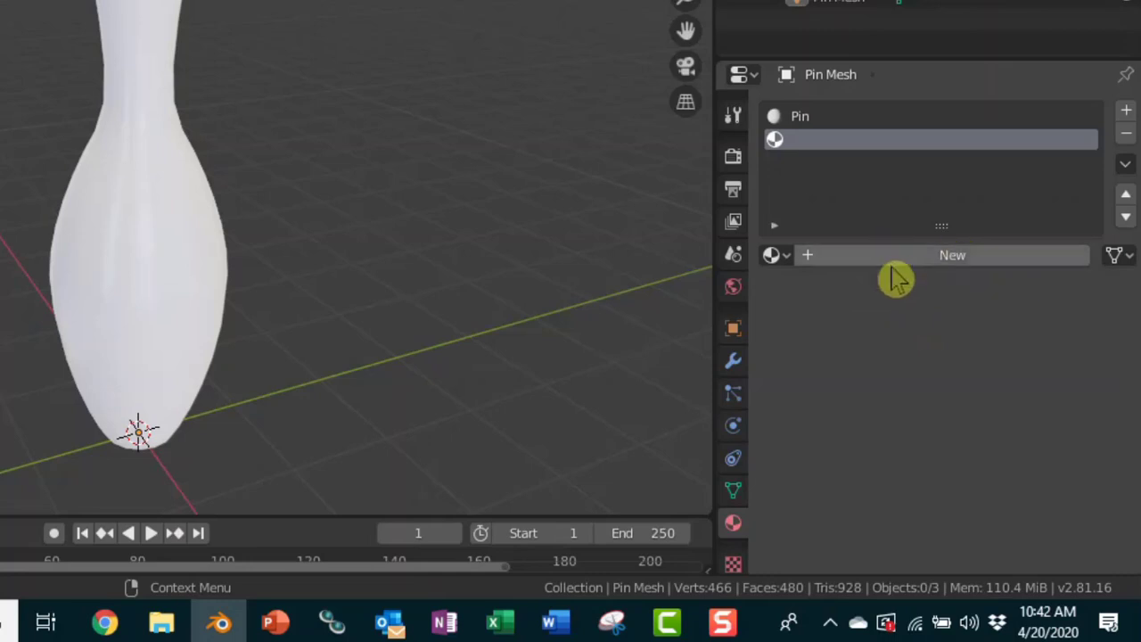
{"action": "left_click", "coordinate": [774, 256]}
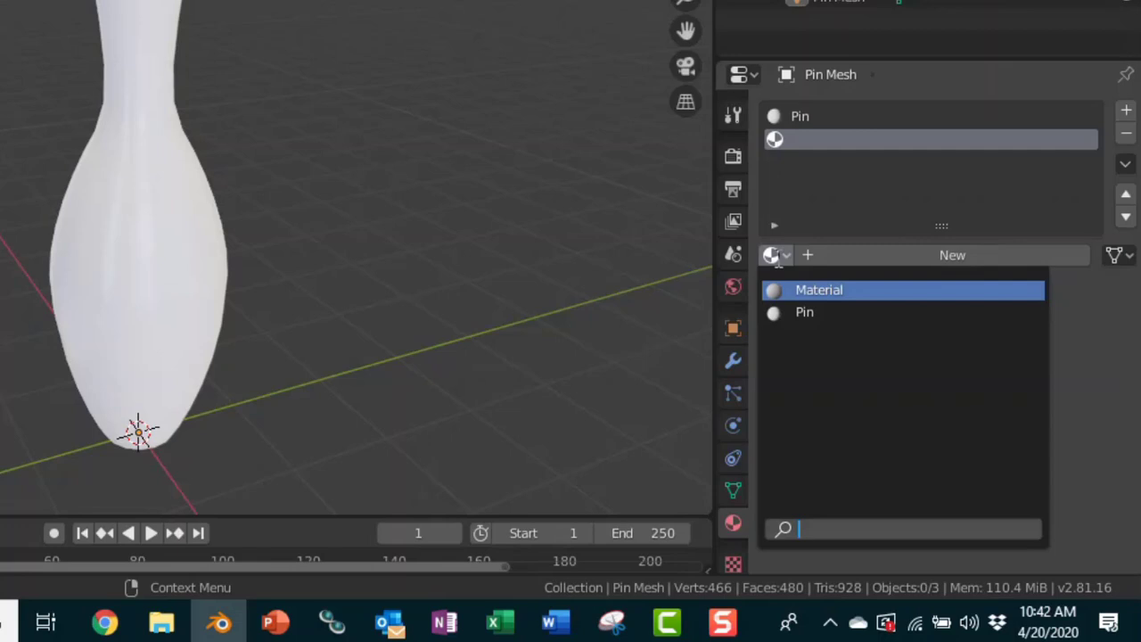
{"action": "left_click", "coordinate": [808, 314]}
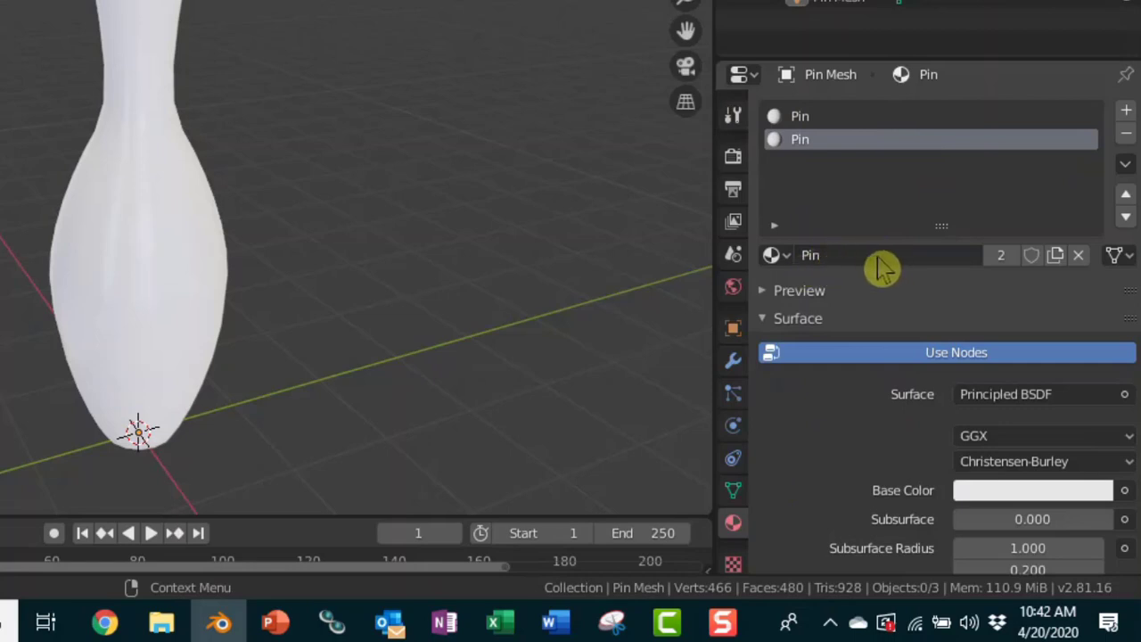
{"action": "left_click", "coordinate": [1001, 255]}
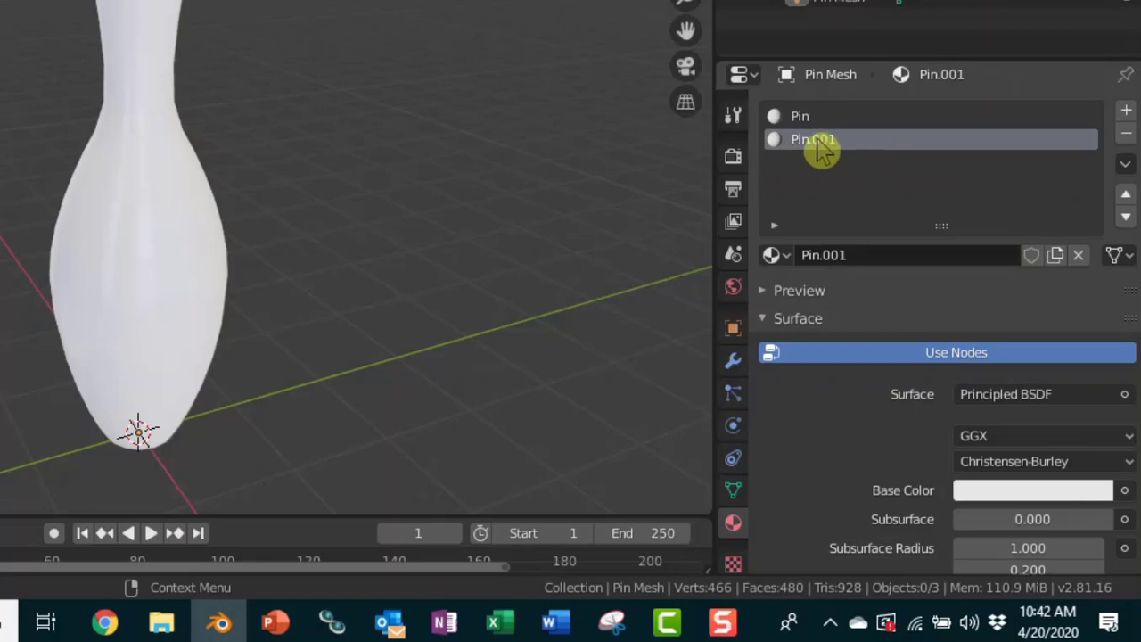
Step: Rename the copied material as Pin Stripe and set its Base Color to bright red
{"action": "double_click", "coordinate": [870, 266]}
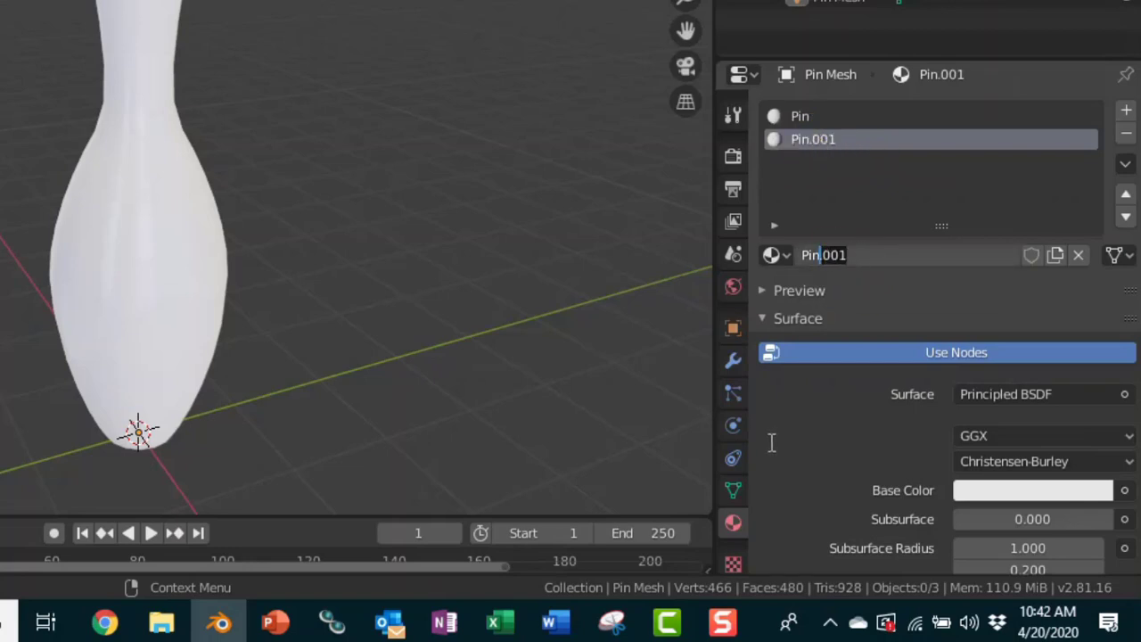
{"action": "type", "text": "Pin Stripe"}
{"action": "key", "text": "Return"}
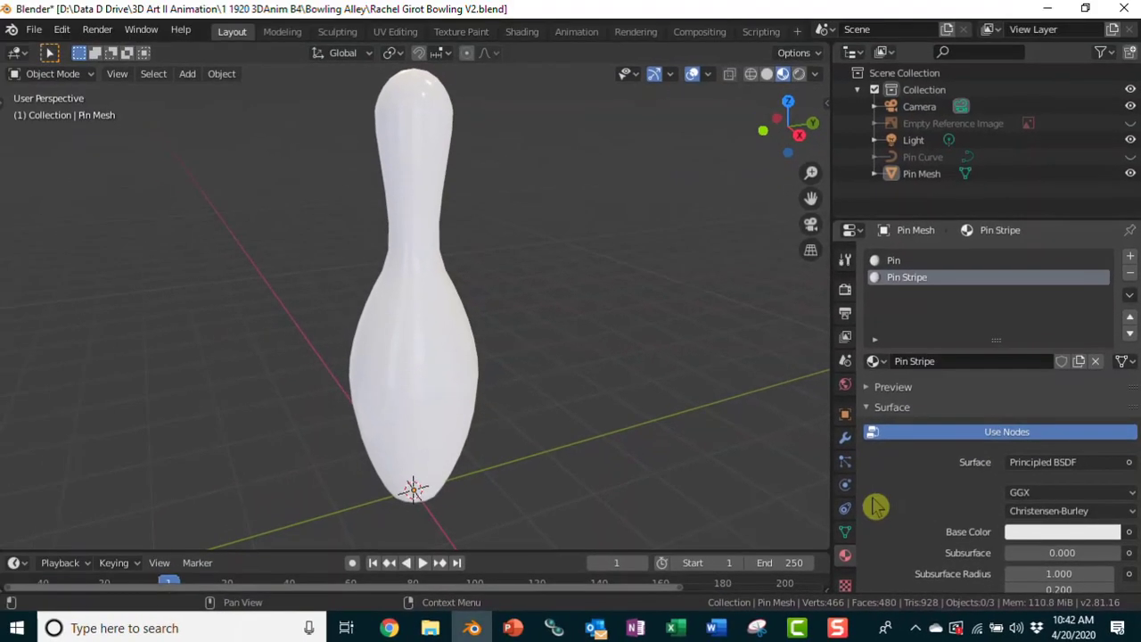
{"action": "left_click", "coordinate": [1040, 533]}
{"action": "left_click_drag", "start_coordinate": [1038, 358], "coordinate": [1033, 415]}
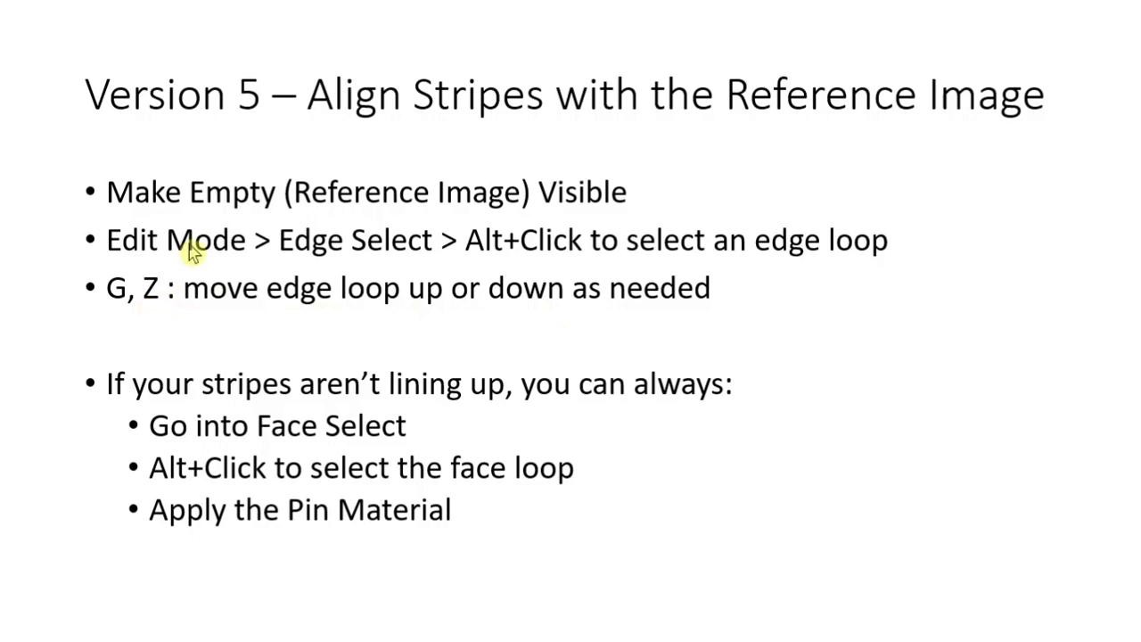
Step: Switch back to Blender and make the Empty Reference Image visible over the pin's neck in front view
{"action": "key", "text": "alt+Tab"}
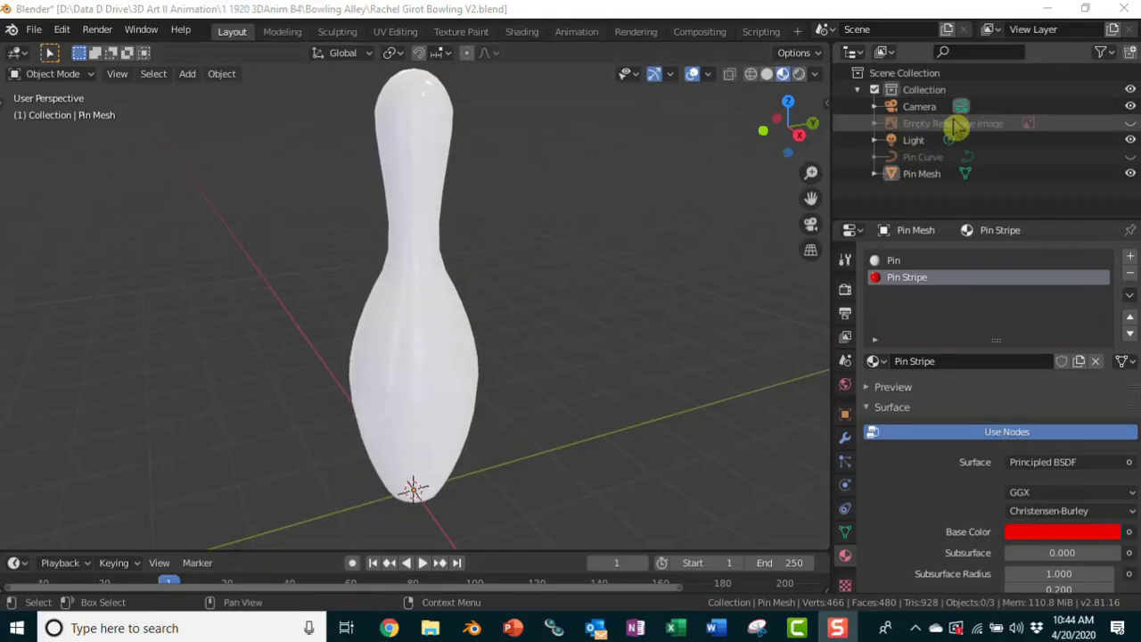
{"action": "left_click", "coordinate": [1131, 125]}
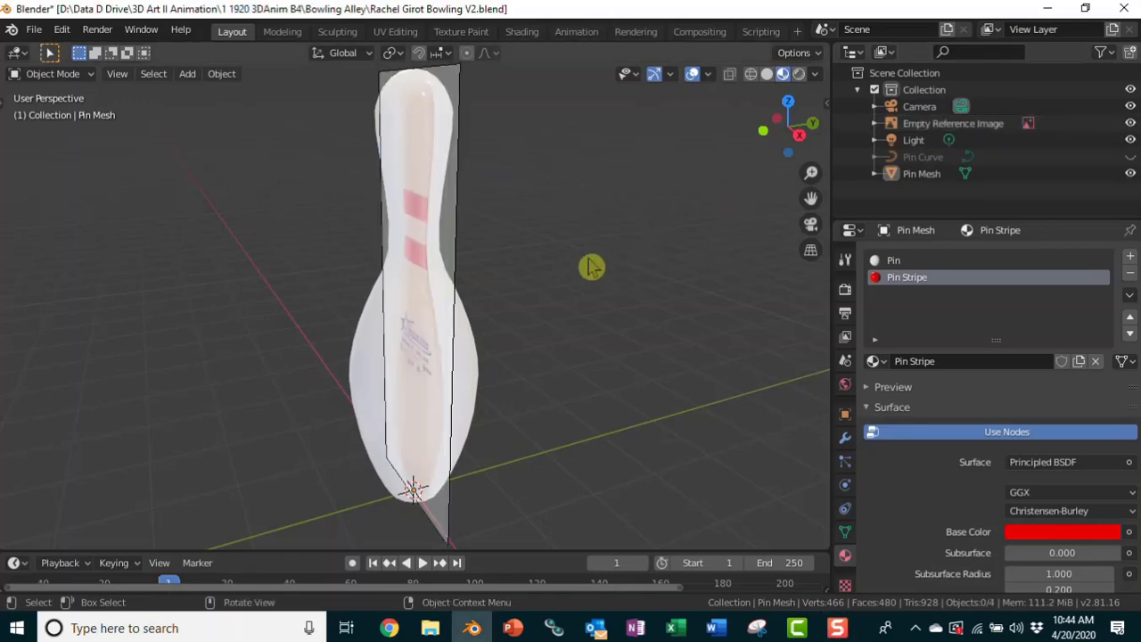
{"action": "key", "text": "KP_1"}
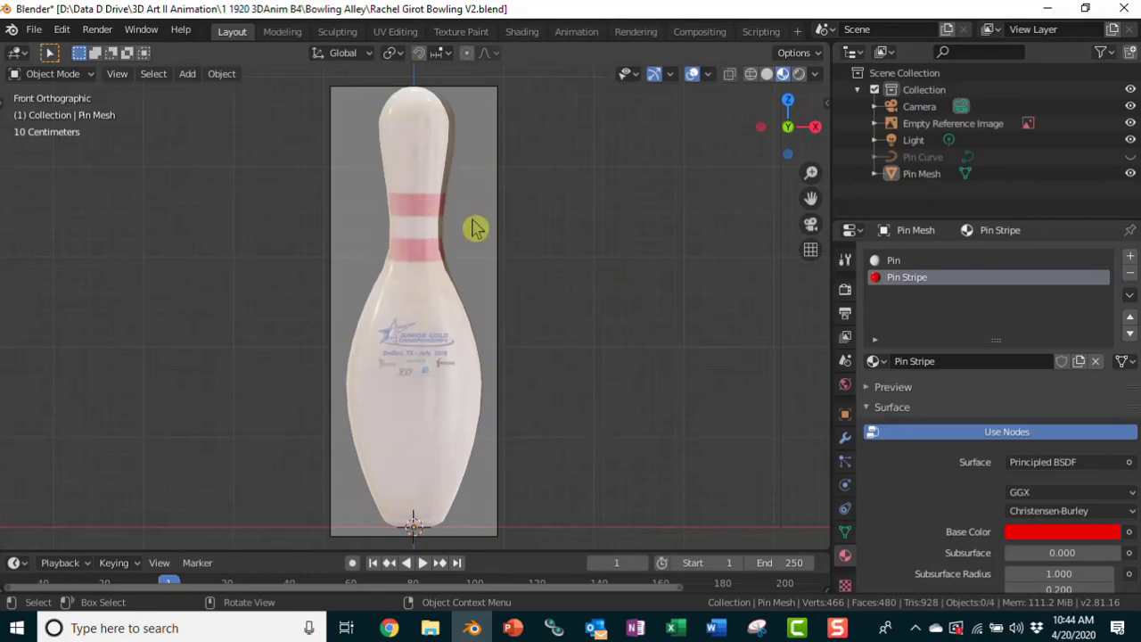
{"action": "scroll", "coordinate": [502, 224], "scroll_direction": "up", "scroll_amount": 3}
{"action": "left_click_drag", "start_coordinate": [811, 197], "coordinate": [820, 282]}
{"action": "scroll", "coordinate": [749, 210], "scroll_direction": "up", "scroll_amount": 2}
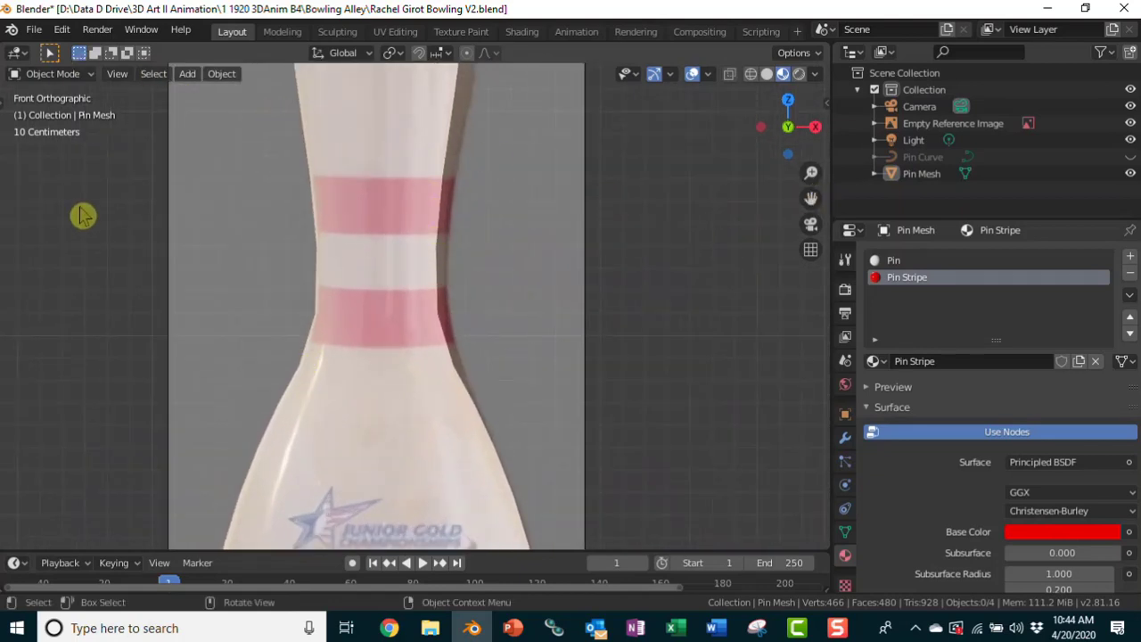
Step: Assign the Pin Stripe material to the neck's face loop that overlaps the upper stripe of the reference image
{"action": "key", "text": "Tab"}
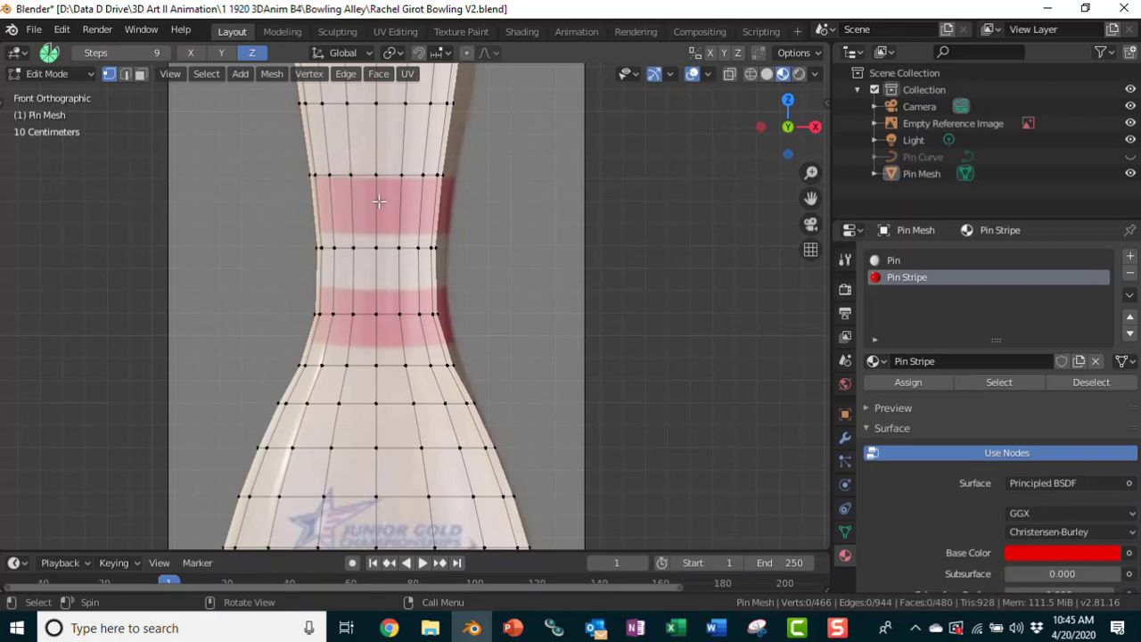
{"action": "left_click", "coordinate": [141, 77]}
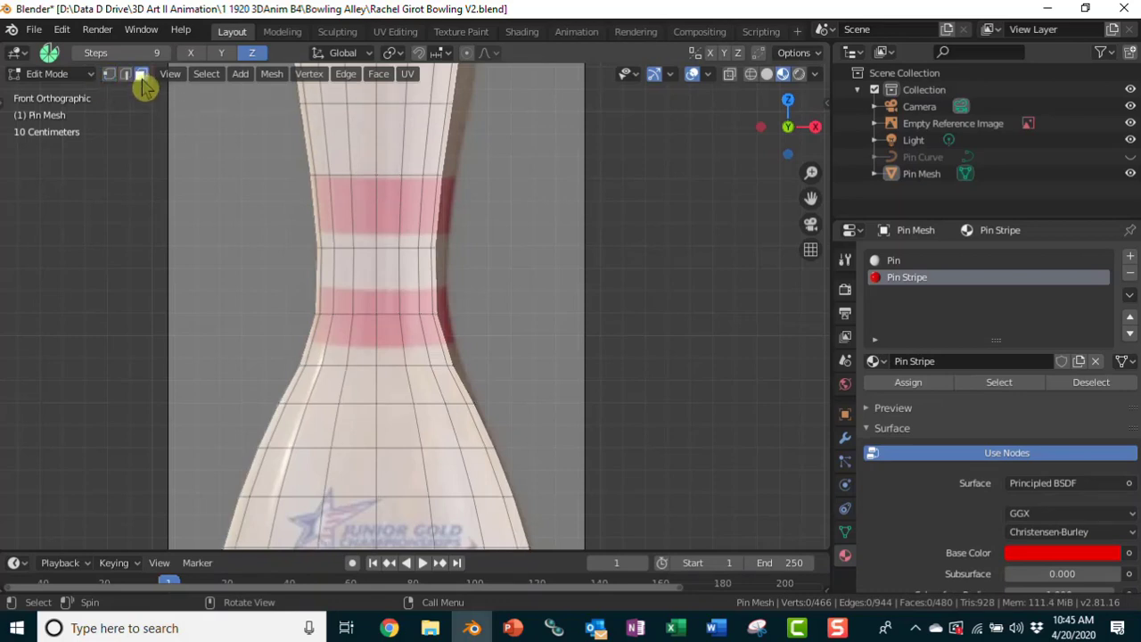
{"action": "left_click", "coordinate": [372, 209], "text": "alt"}
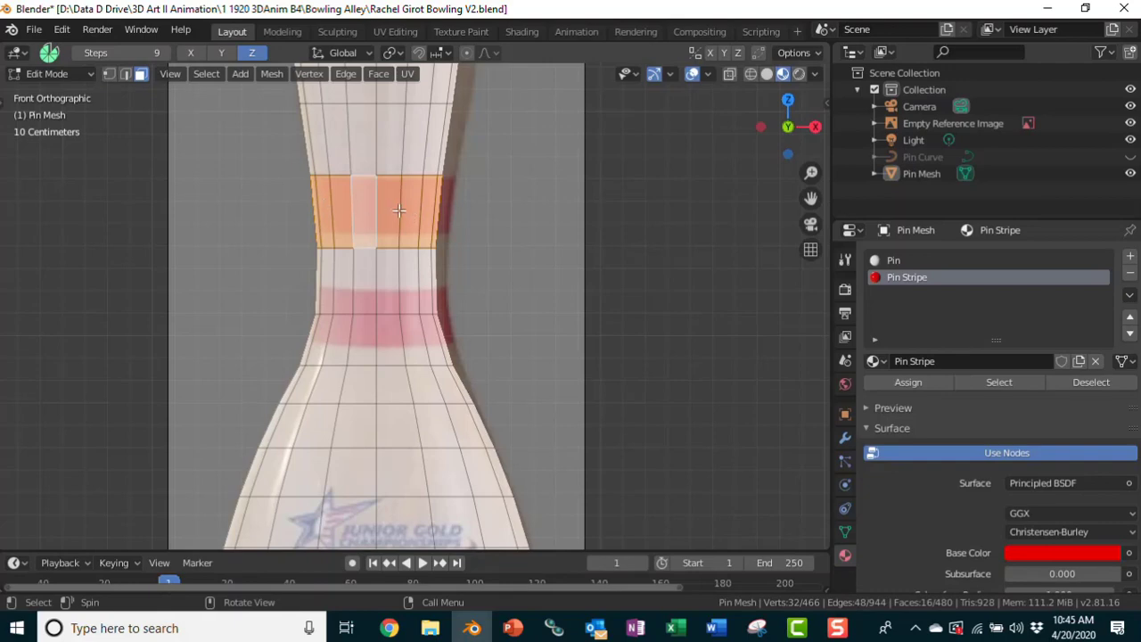
{"action": "mouse_move", "coordinate": [538, 247]}
{"action": "middle_mouse_down"}
{"action": "mouse_move", "coordinate": [202, 267]}
{"action": "mouse_move", "coordinate": [377, 288]}
{"action": "mouse_move", "coordinate": [512, 282]}
{"action": "mouse_move", "coordinate": [535, 247]}
{"action": "middle_mouse_up"}
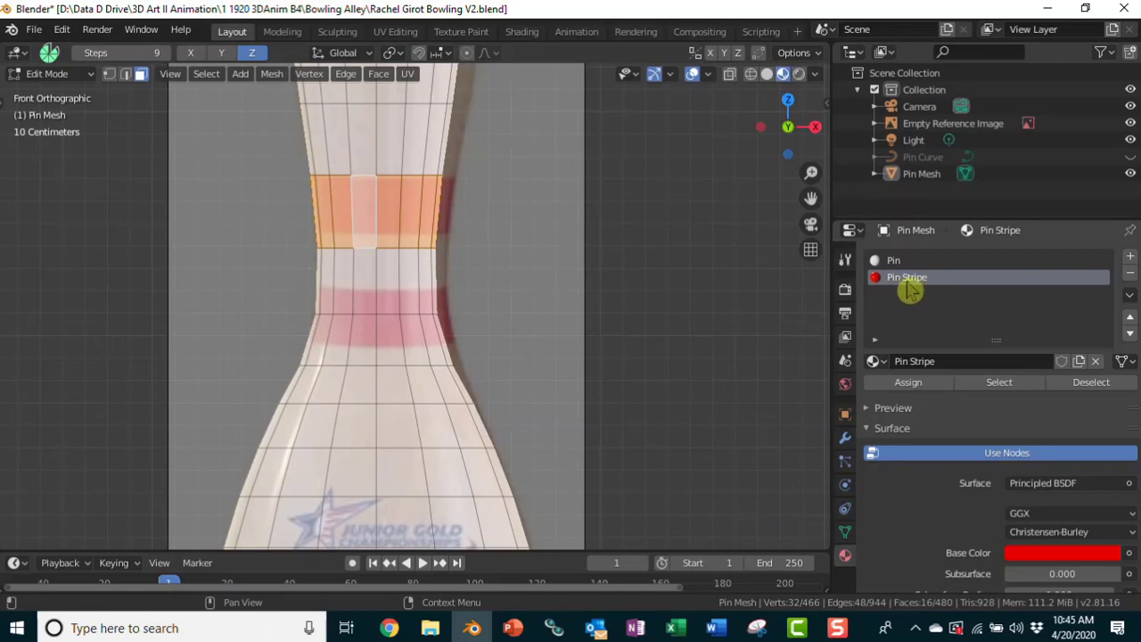
{"action": "left_click", "coordinate": [908, 383]}
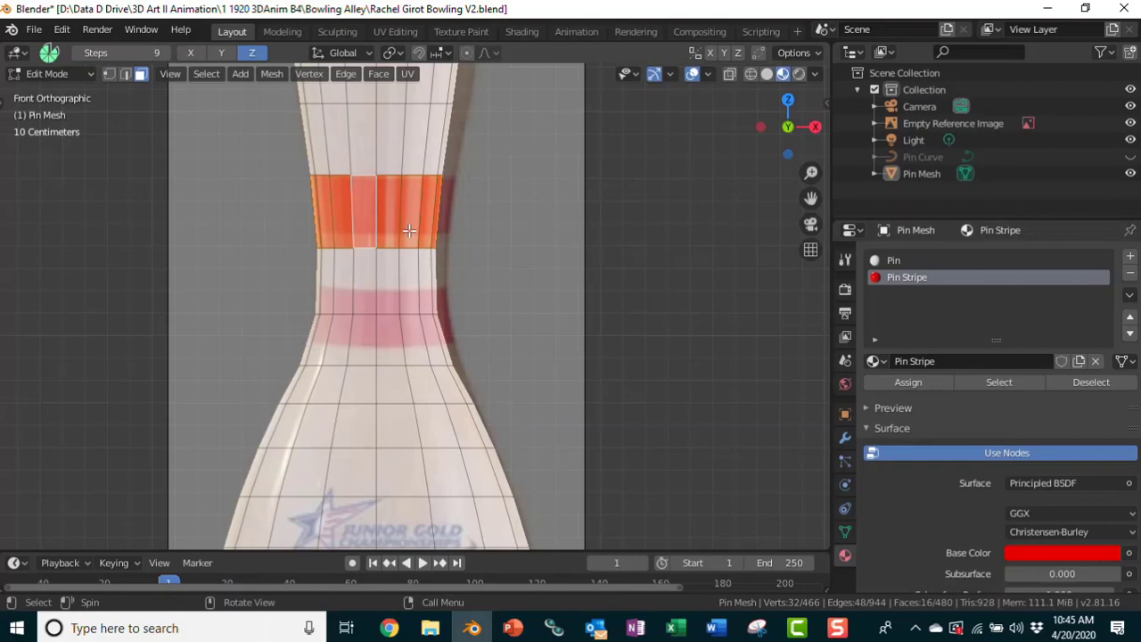
Step: Move the lower edge loop of the red stripe up about 0.065 m along Z to match the reference stripe
{"action": "left_click", "coordinate": [126, 77]}
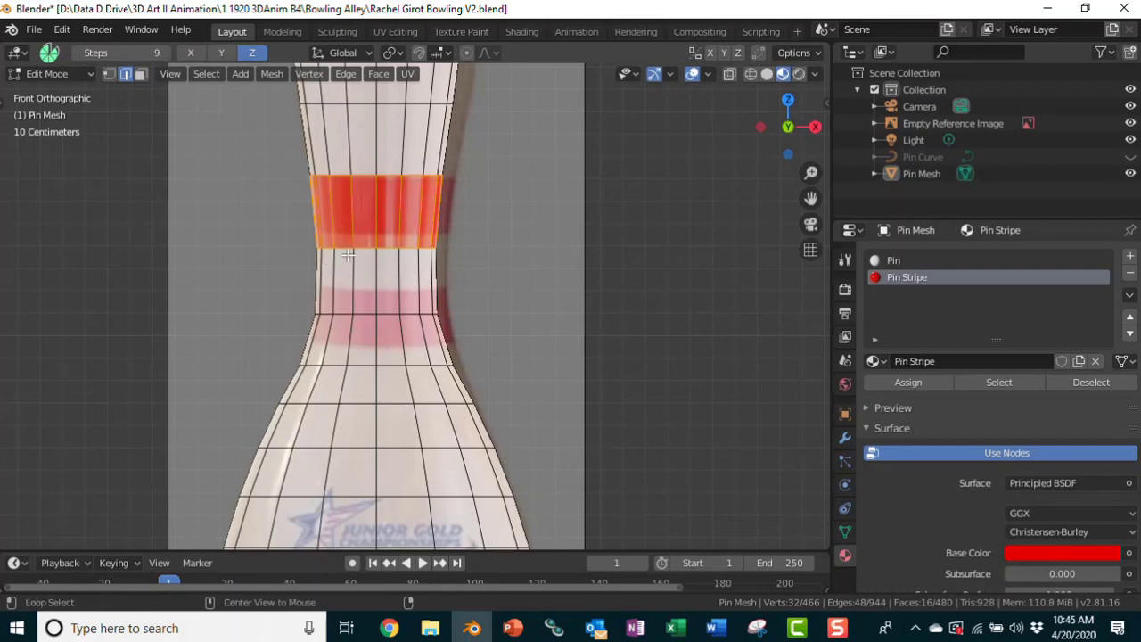
{"action": "scroll", "coordinate": [348, 256], "scroll_direction": "up", "scroll_amount": 3}
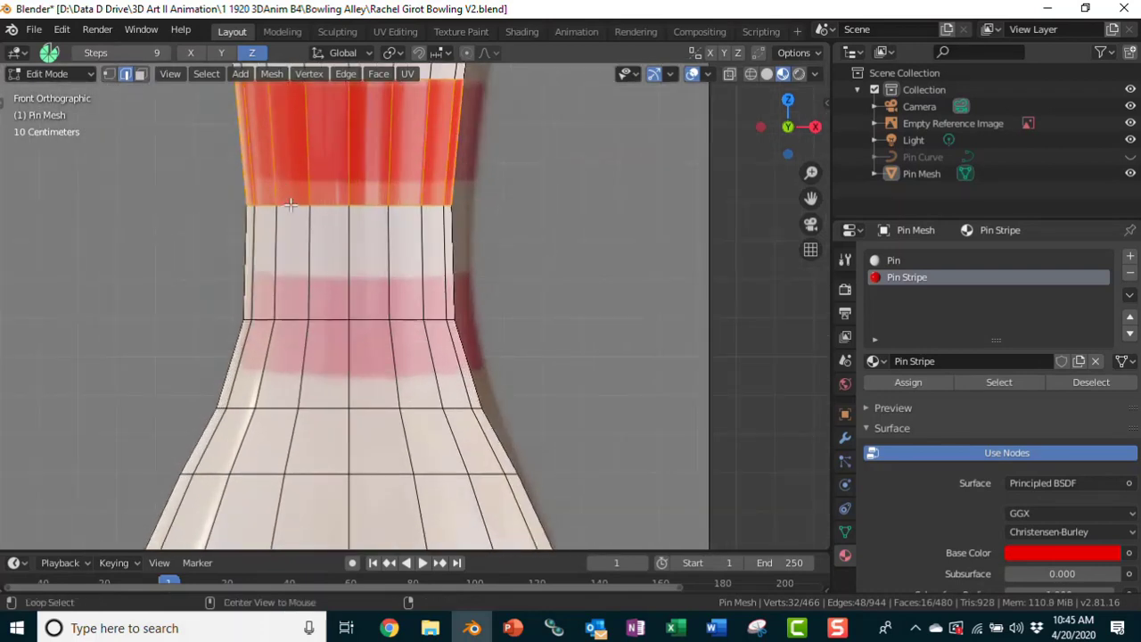
{"action": "left_click", "coordinate": [290, 206], "text": "alt"}
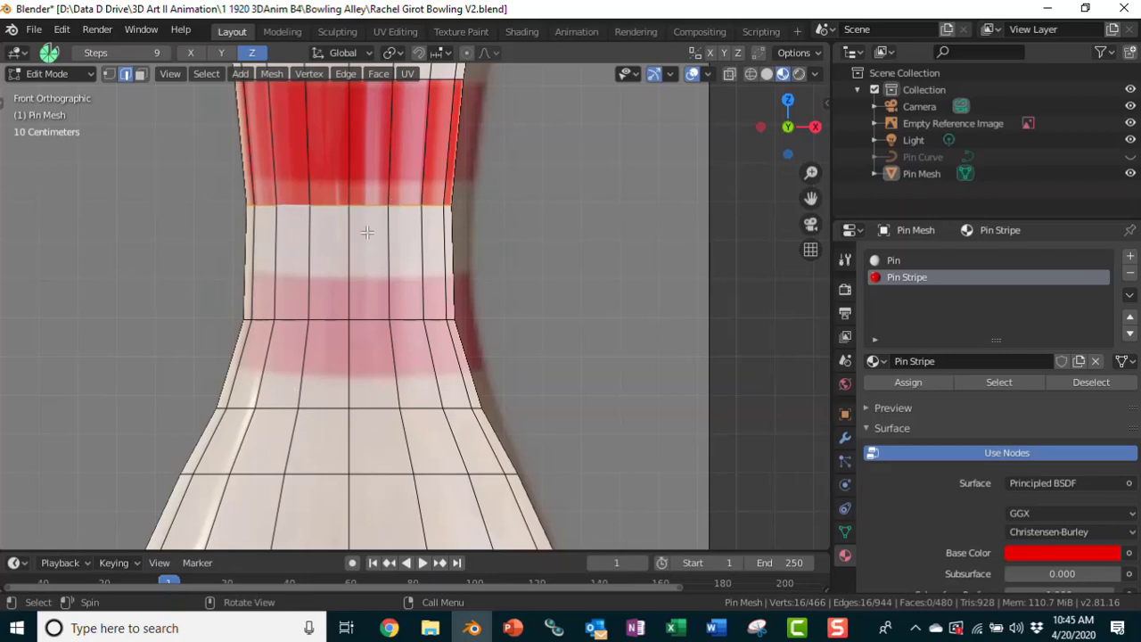
{"action": "key", "text": "g"}
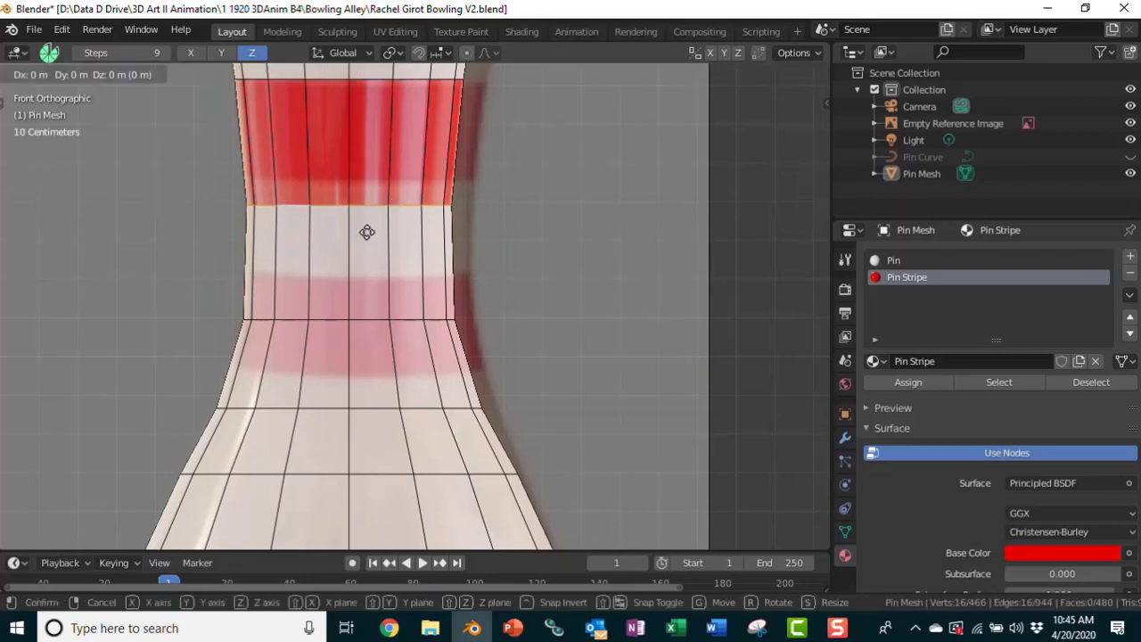
{"action": "key", "text": "z"}
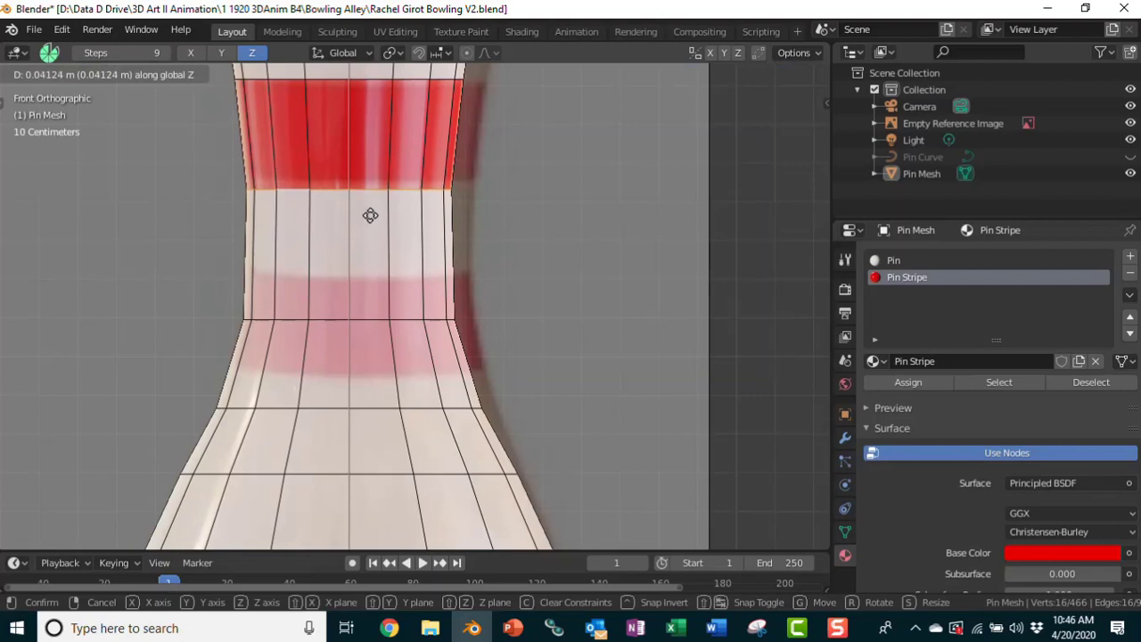
{"action": "left_click", "coordinate": [370, 206]}
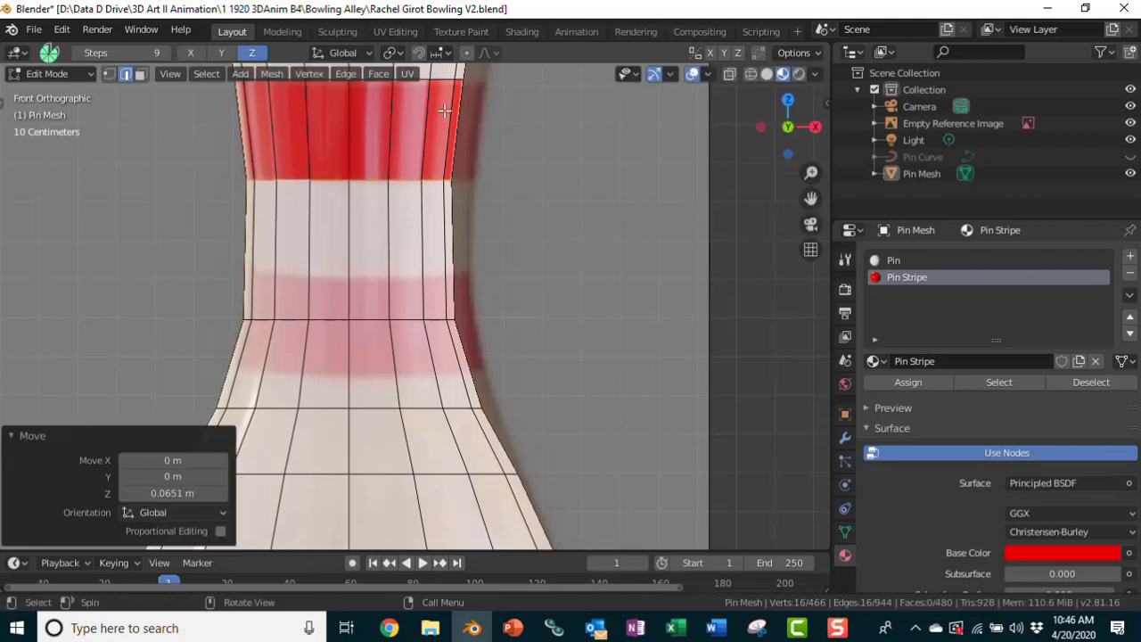
Step: Move the upper edge loop of the red stripe down about 0.015 m along Z to match the reference stripe
{"action": "left_click_drag", "start_coordinate": [811, 198], "coordinate": [813, 242]}
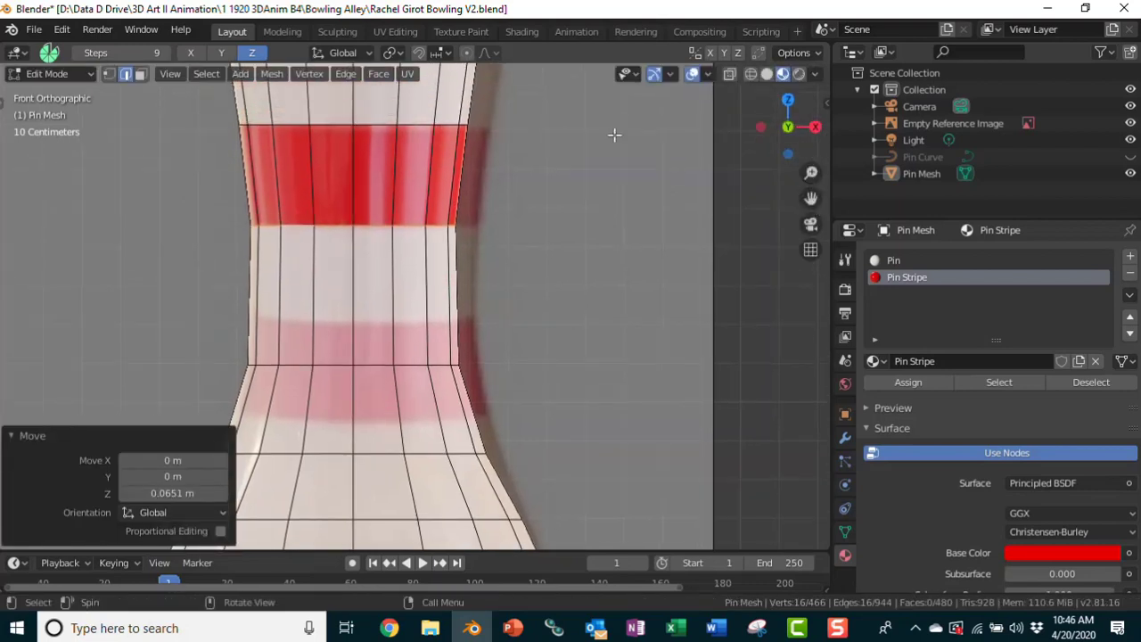
{"action": "left_click", "coordinate": [374, 125], "text": "alt"}
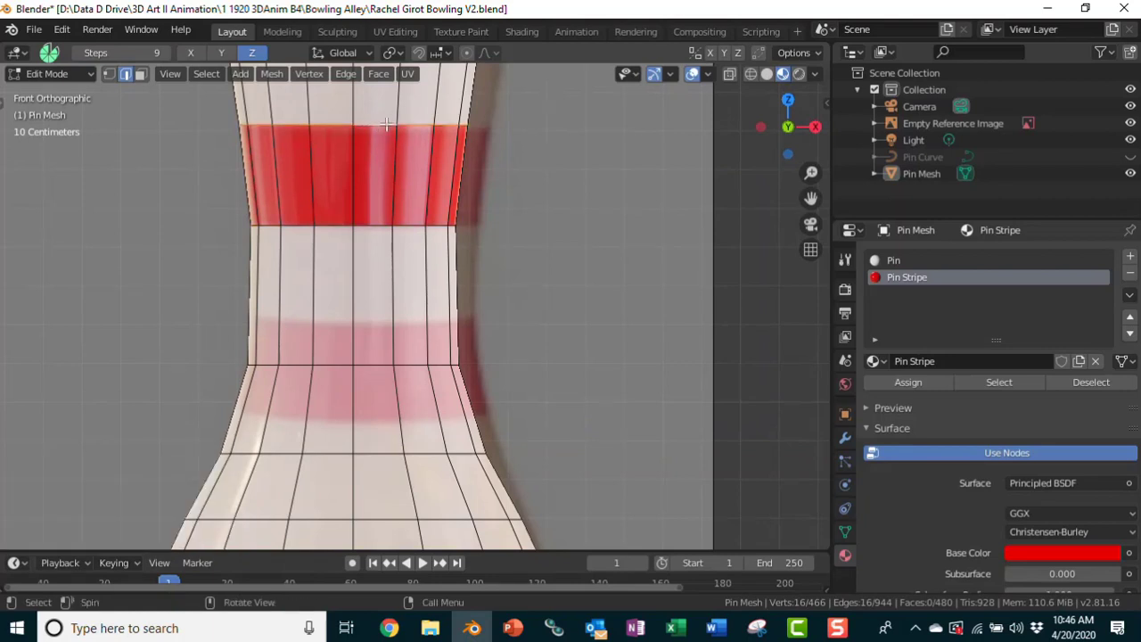
{"action": "key", "text": "g"}
{"action": "key", "text": "z"}
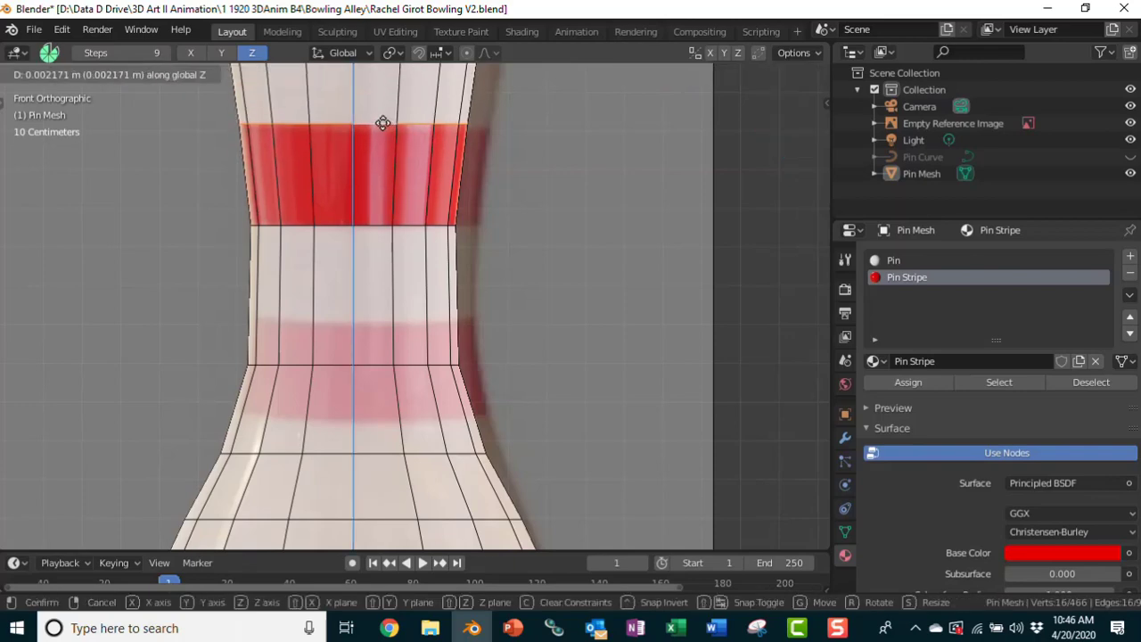
{"action": "left_click", "coordinate": [381, 131]}
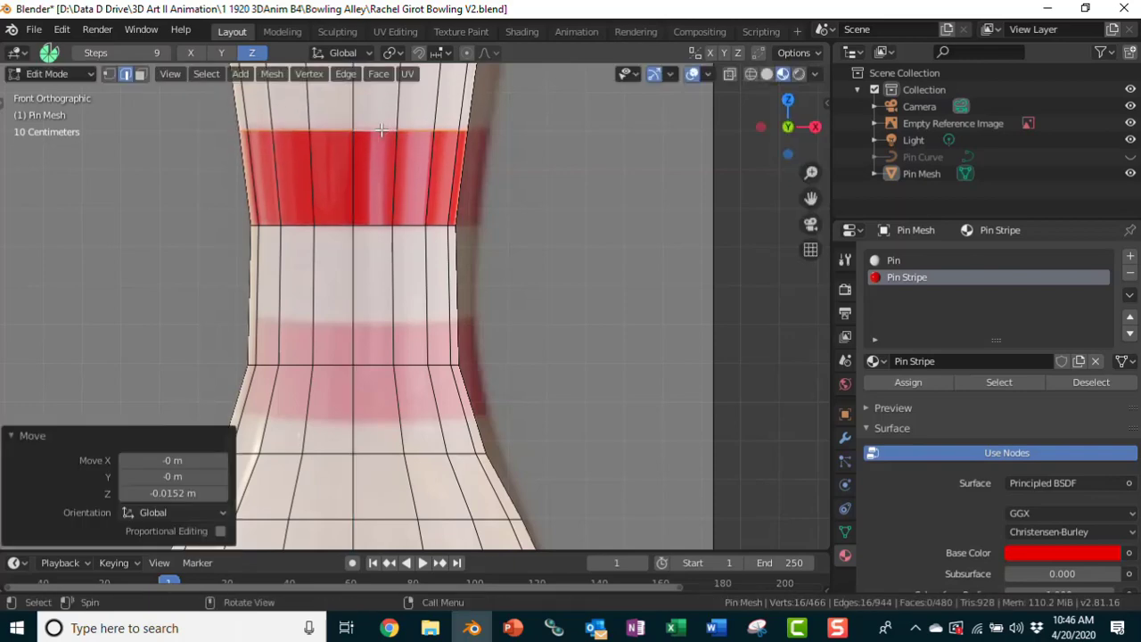
Step: Examine the red stripe in Object Mode with the reference image hidden, and show the reference image again
{"action": "mouse_move", "coordinate": [590, 189]}
{"action": "middle_mouse_down"}
{"action": "mouse_move", "coordinate": [420, 217]}
{"action": "mouse_move", "coordinate": [205, 229]}
{"action": "mouse_move", "coordinate": [194, 208]}
{"action": "mouse_move", "coordinate": [479, 224]}
{"action": "mouse_move", "coordinate": [624, 214]}
{"action": "mouse_move", "coordinate": [606, 222]}
{"action": "mouse_move", "coordinate": [591, 204]}
{"action": "middle_mouse_up"}
{"action": "scroll", "coordinate": [591, 204], "scroll_direction": "down", "scroll_amount": 2}
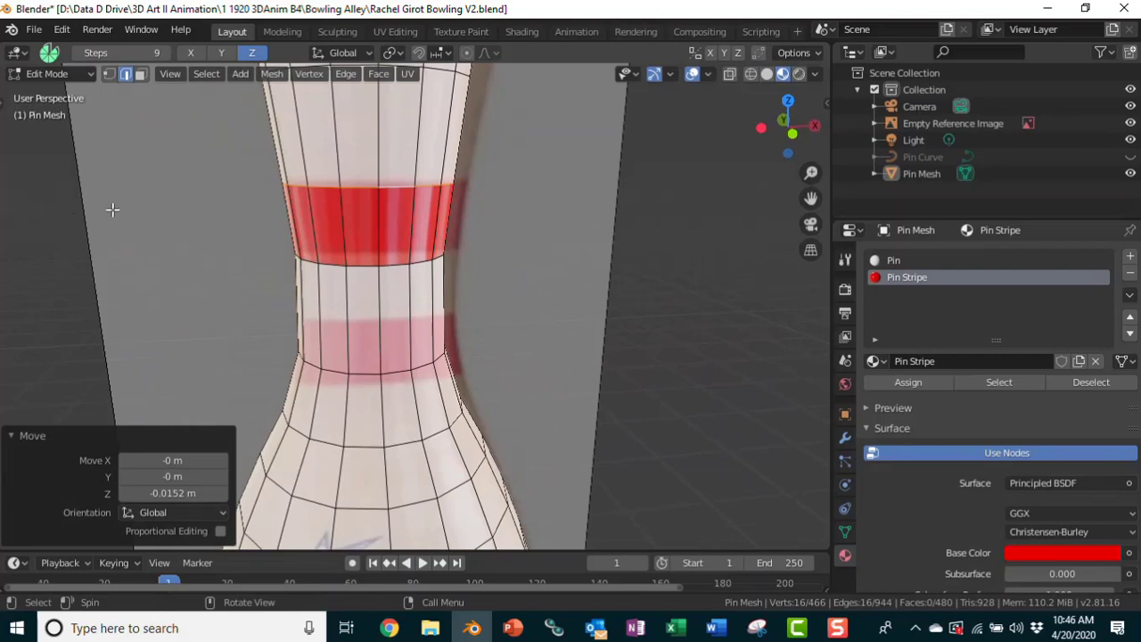
{"action": "key", "text": "Tab"}
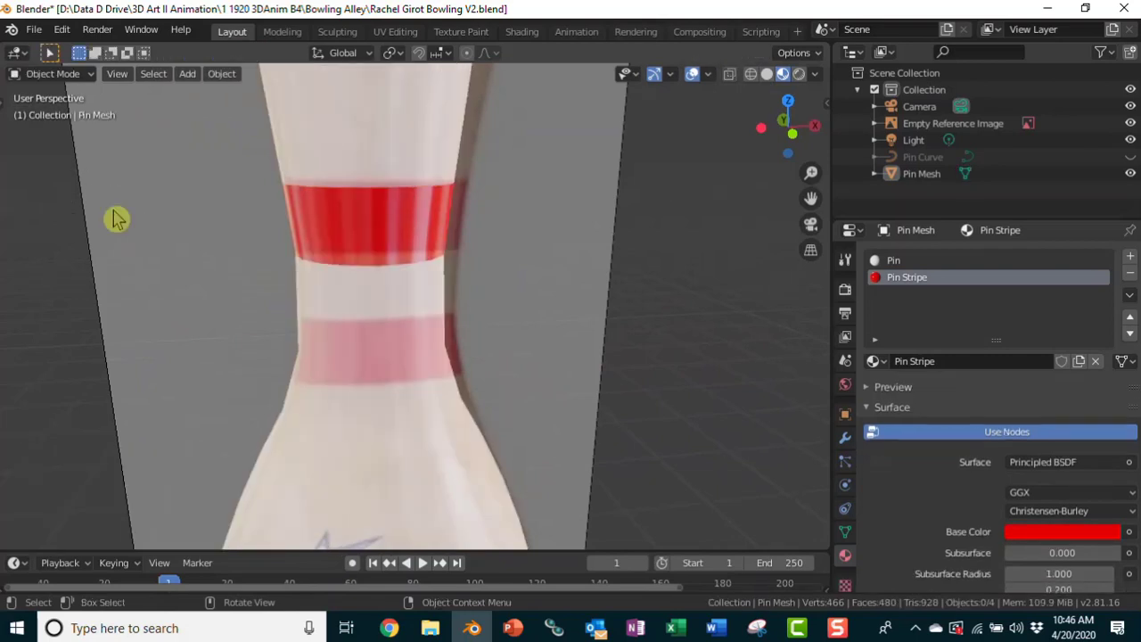
{"action": "scroll", "coordinate": [571, 269], "scroll_direction": "down", "scroll_amount": 2}
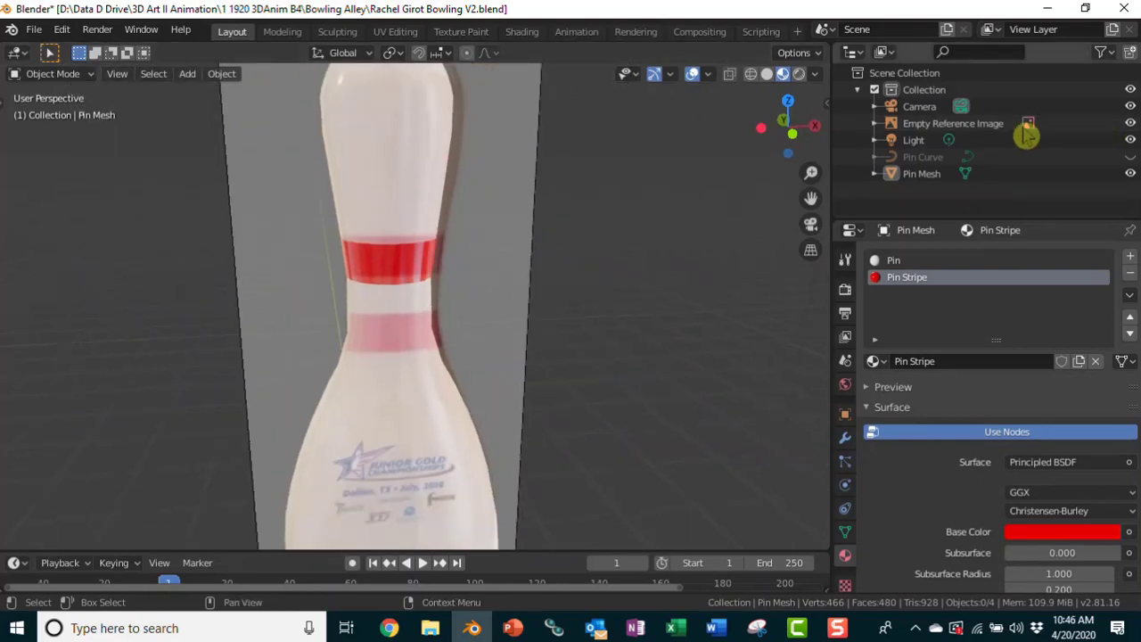
{"action": "left_click", "coordinate": [1130, 124]}
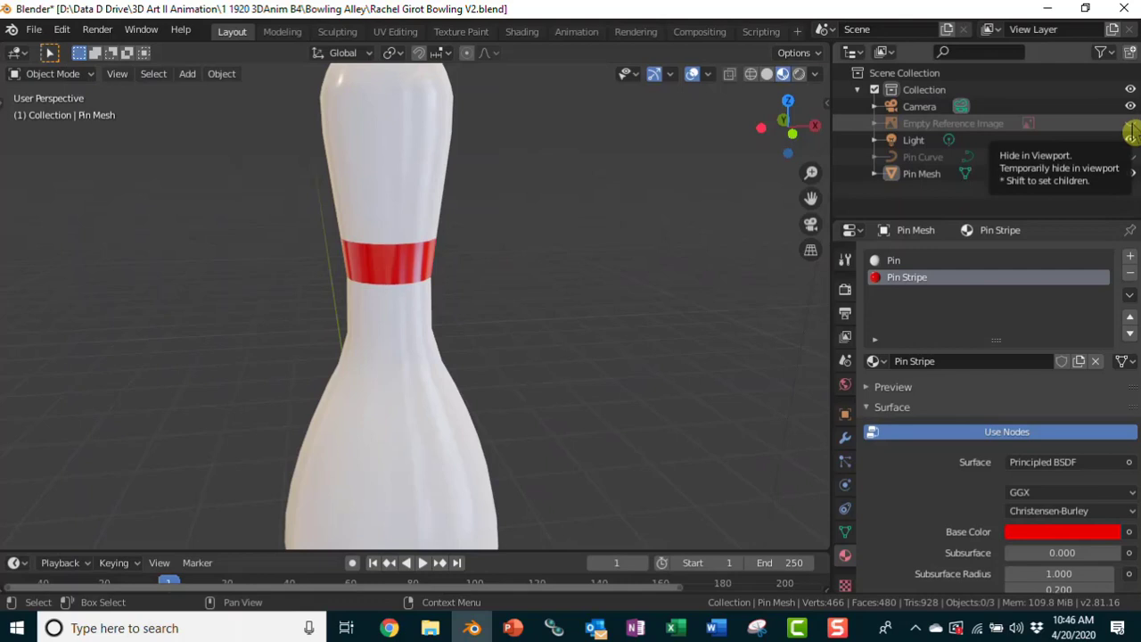
{"action": "left_click", "coordinate": [1131, 124]}
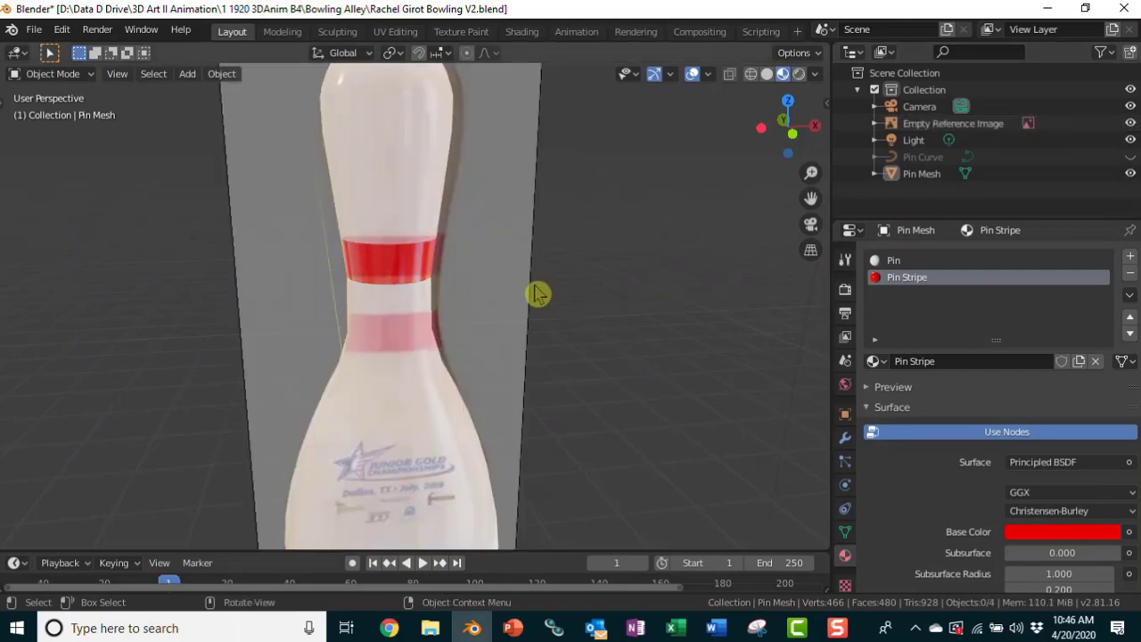
Step: In Edit Mode, move the edge loop inside the lower reference stripe up about 0.109 m along Z to match the stripe's upper edge
{"action": "key", "text": "Tab"}
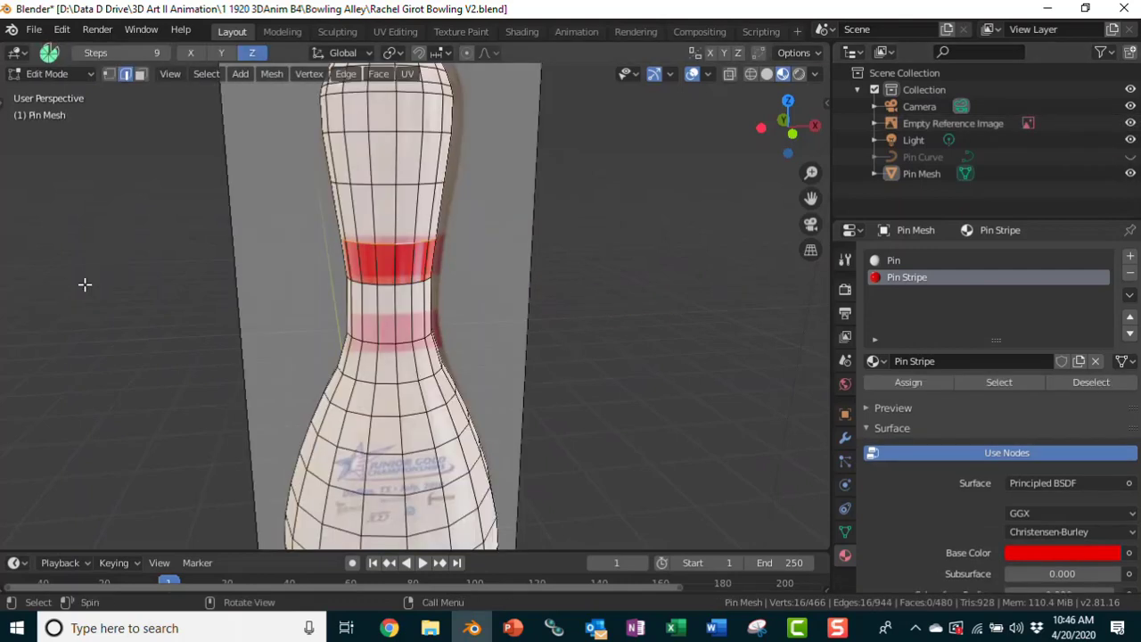
{"action": "key", "text": "KP_1"}
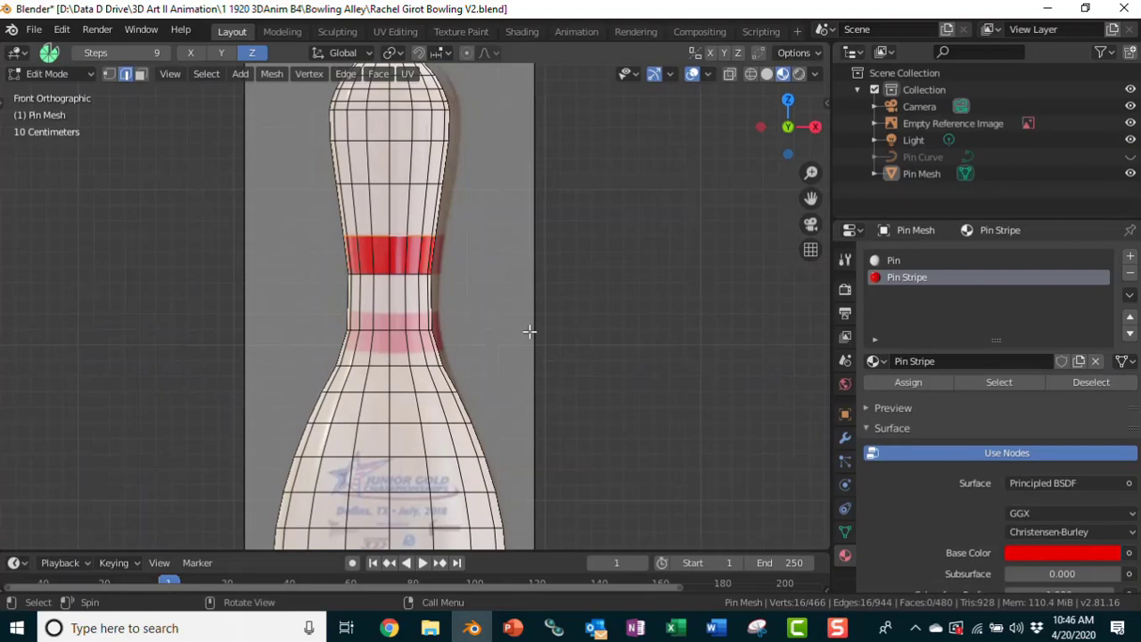
{"action": "scroll", "coordinate": [529, 332], "scroll_direction": "up", "scroll_amount": 4}
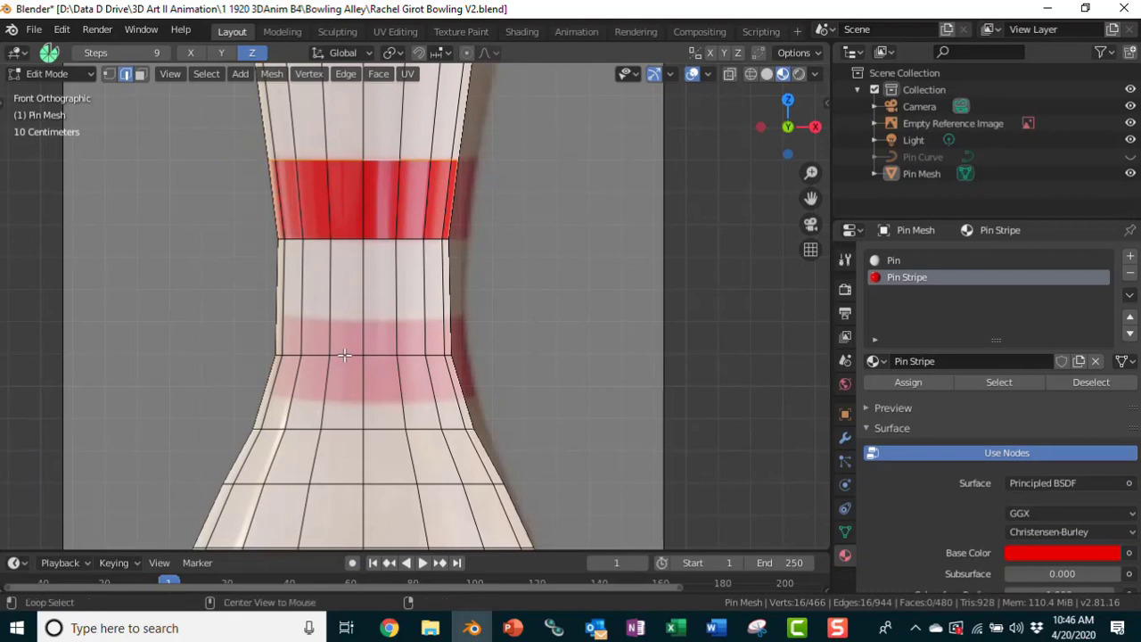
{"action": "left_click", "coordinate": [344, 355], "text": "alt"}
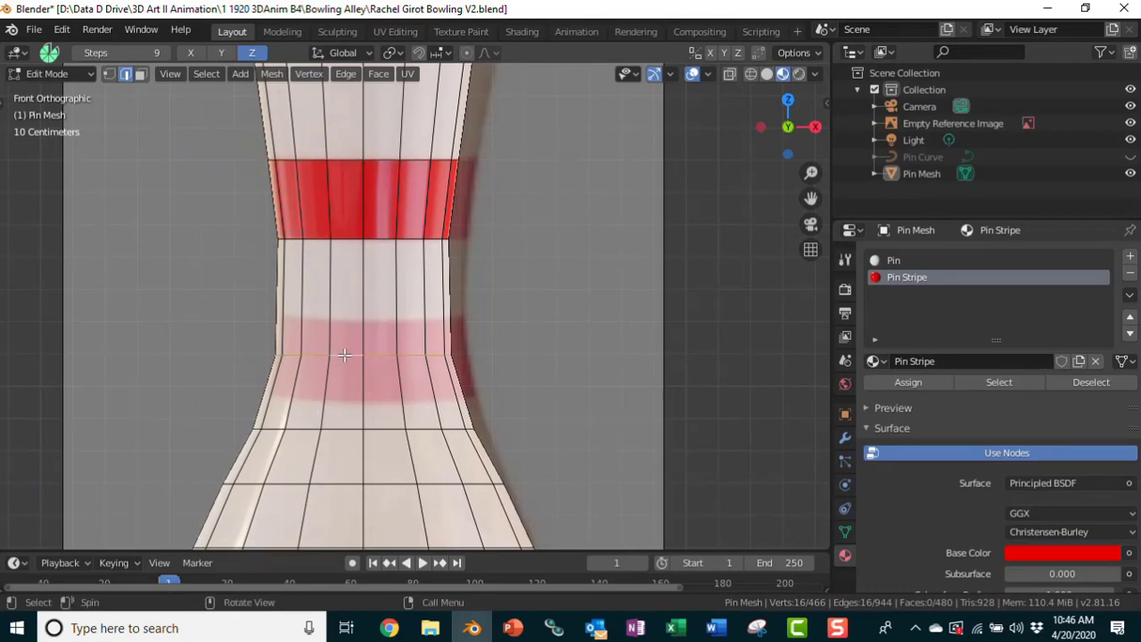
{"action": "key", "text": "g"}
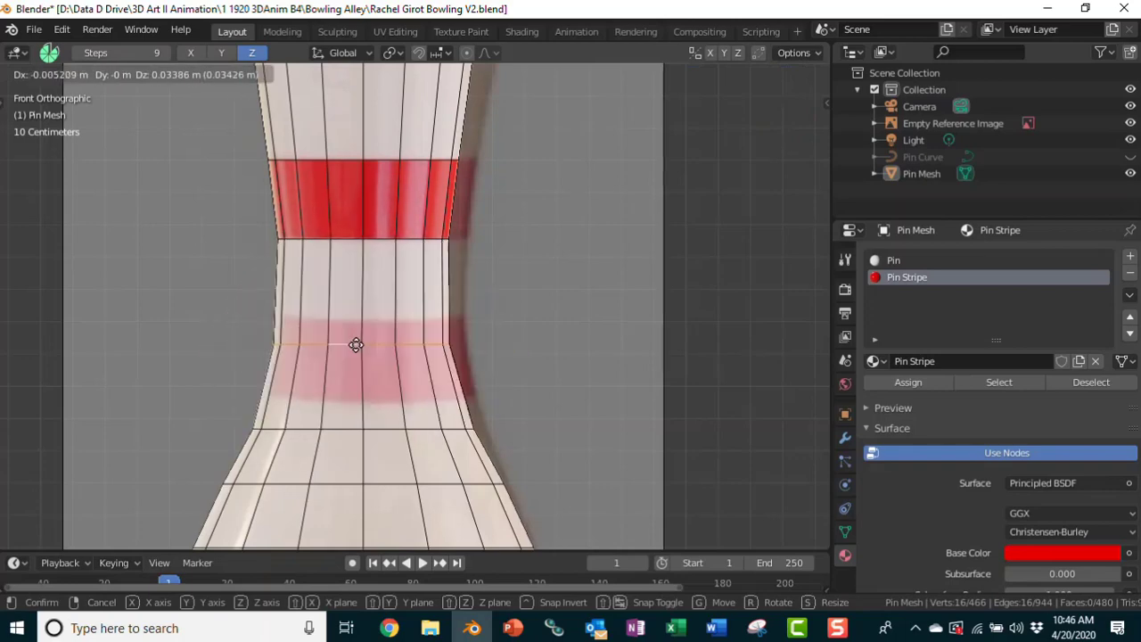
{"action": "key", "text": "z"}
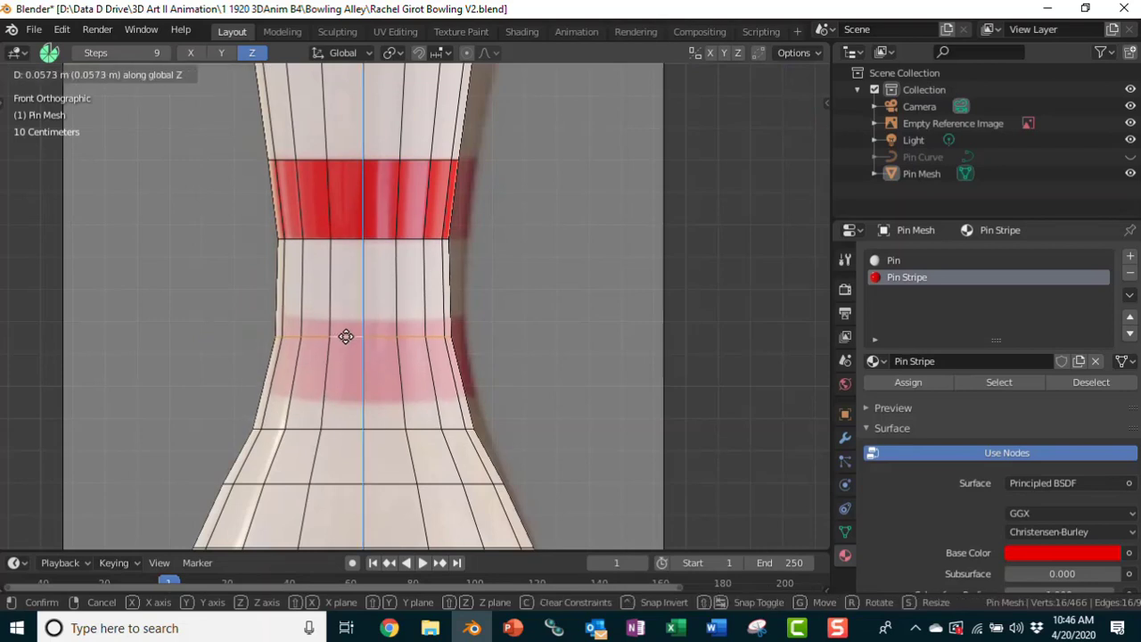
{"action": "left_click", "coordinate": [348, 319]}
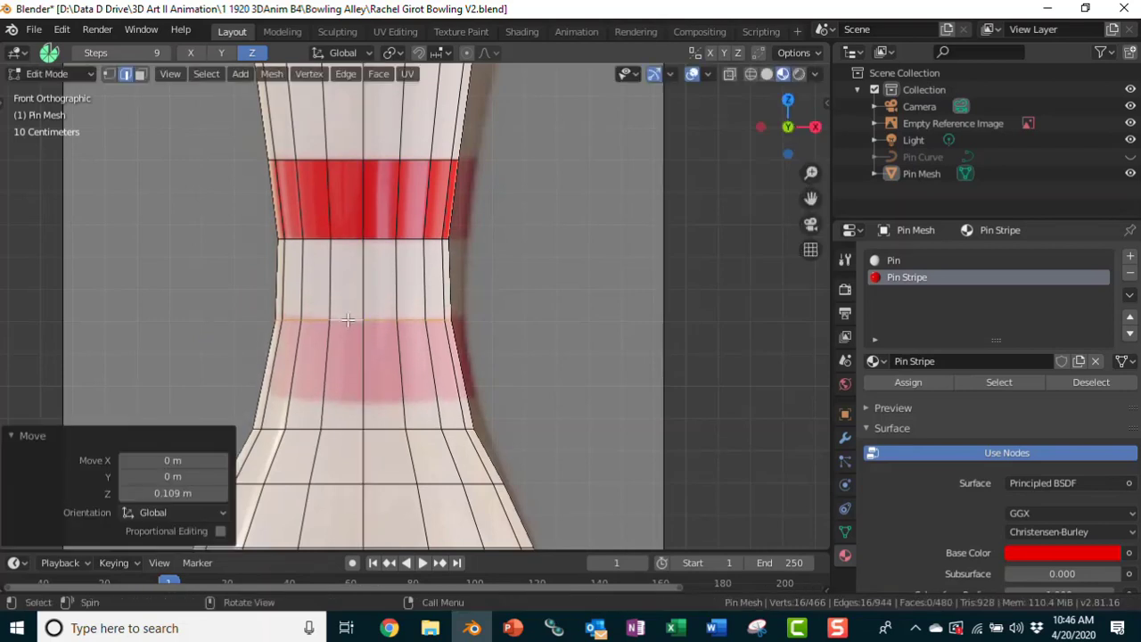
Step: Move the edge loop just below the lower reference stripe up about 0.089 m along Z to match the stripe's lower edge
{"action": "left_click", "coordinate": [348, 428], "text": "alt"}
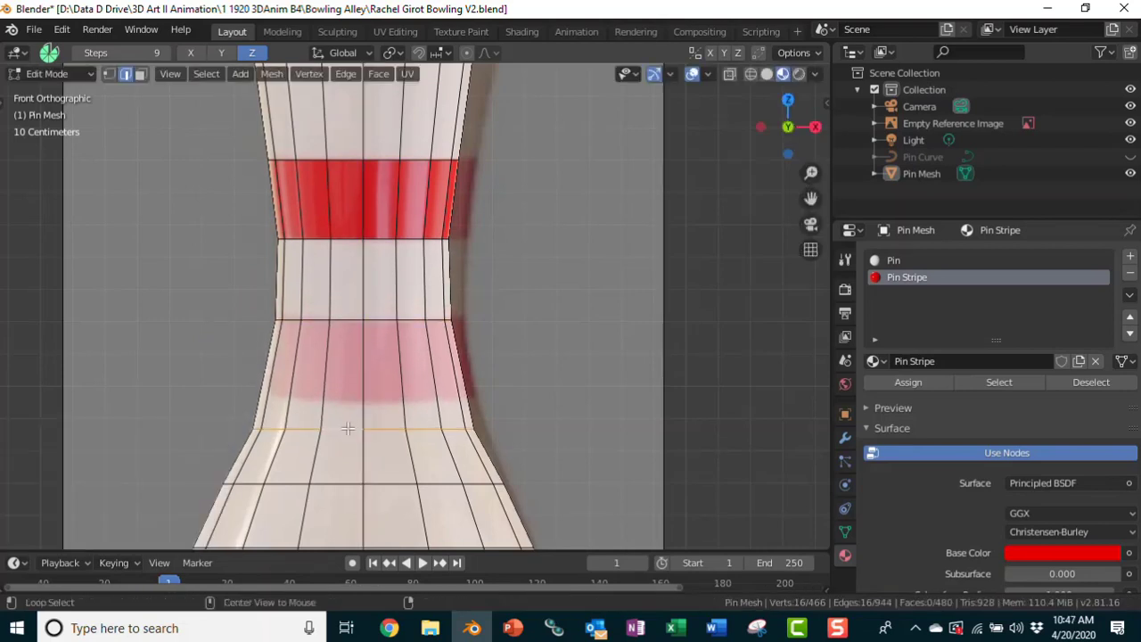
{"action": "key", "text": "g"}
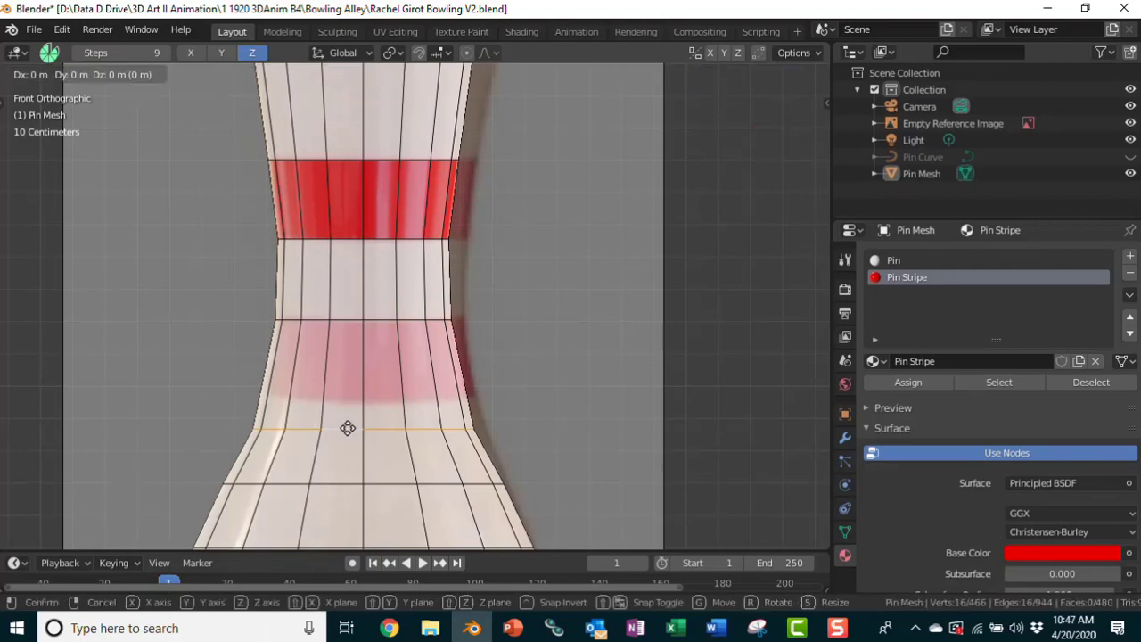
{"action": "key", "text": "z"}
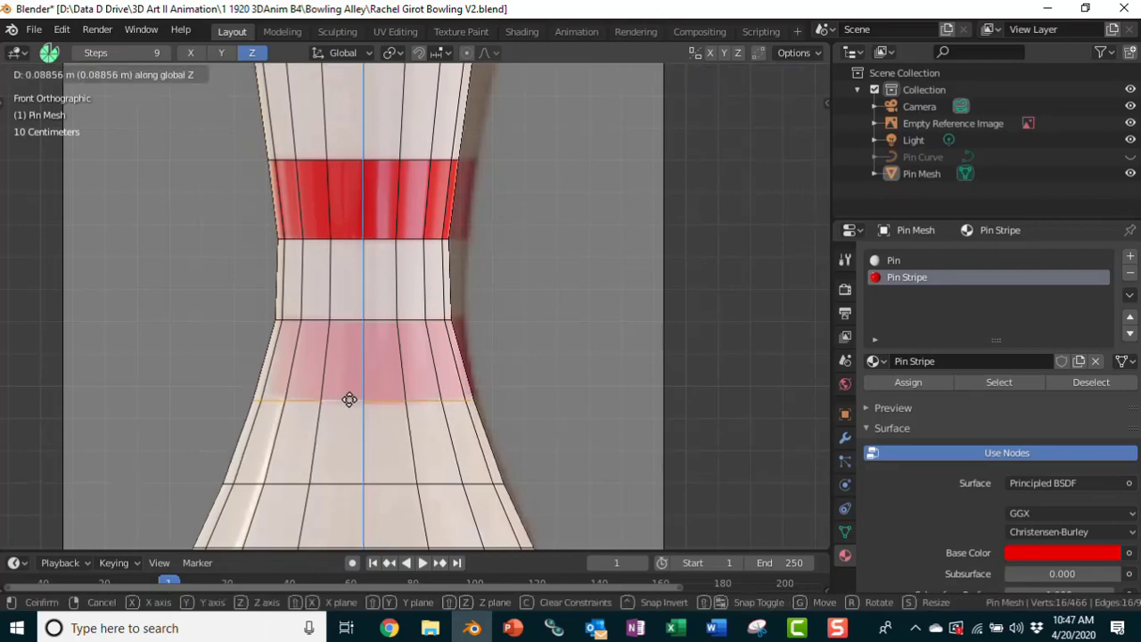
{"action": "left_click", "coordinate": [349, 399]}
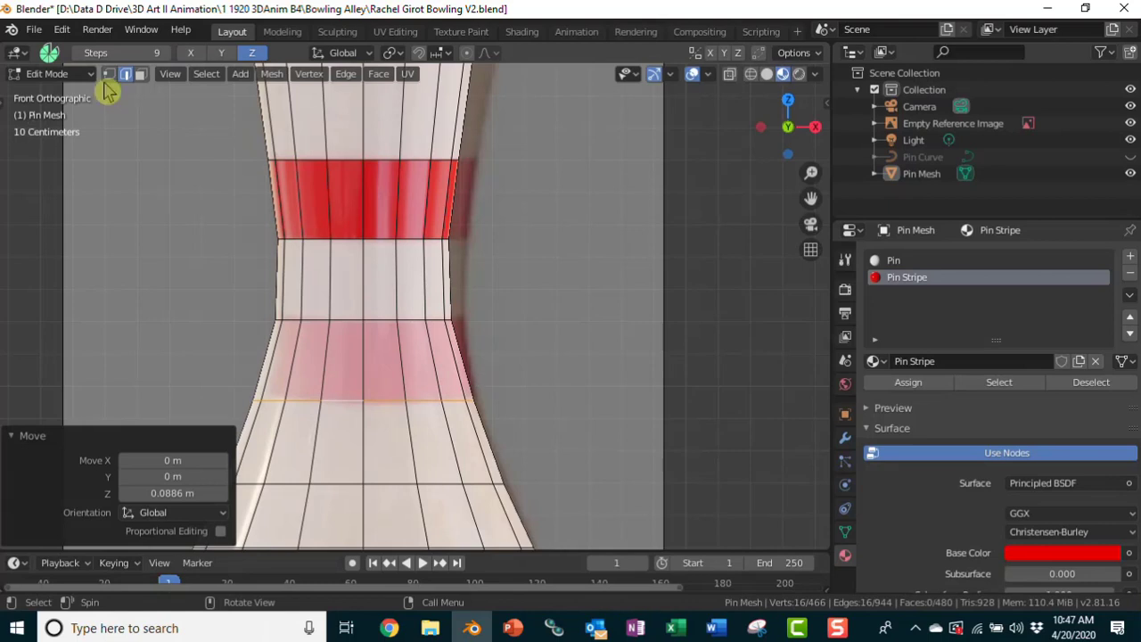
Step: Assign the Pin Stripe material to the face loop over the lower reference stripe and return to Object Mode
{"action": "left_click", "coordinate": [140, 75]}
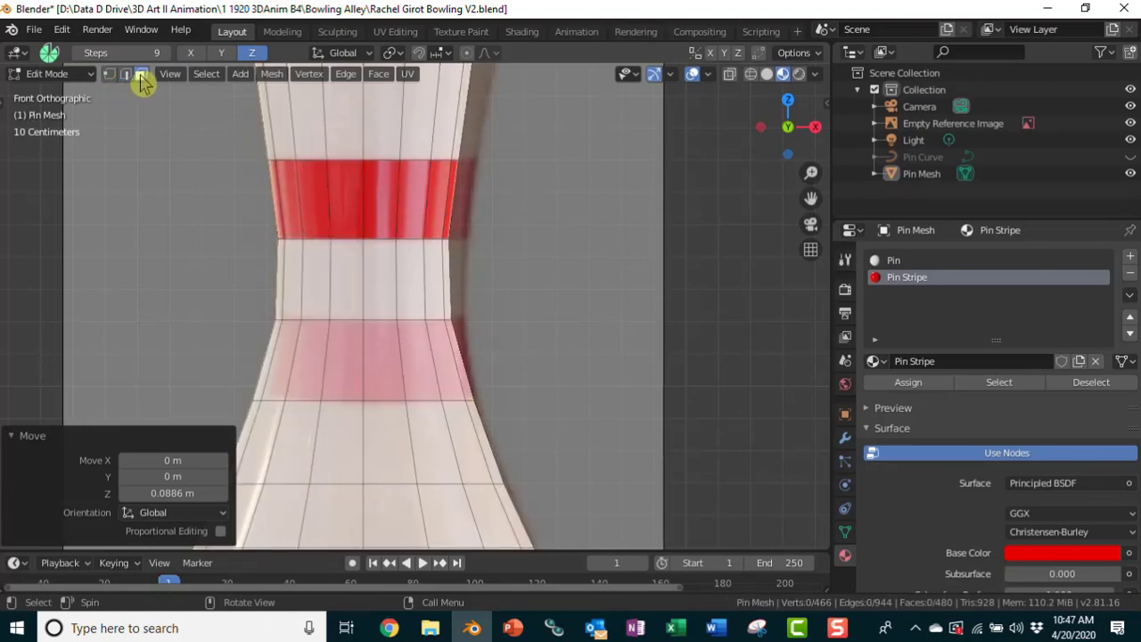
{"action": "left_click", "coordinate": [340, 361], "text": "alt"}
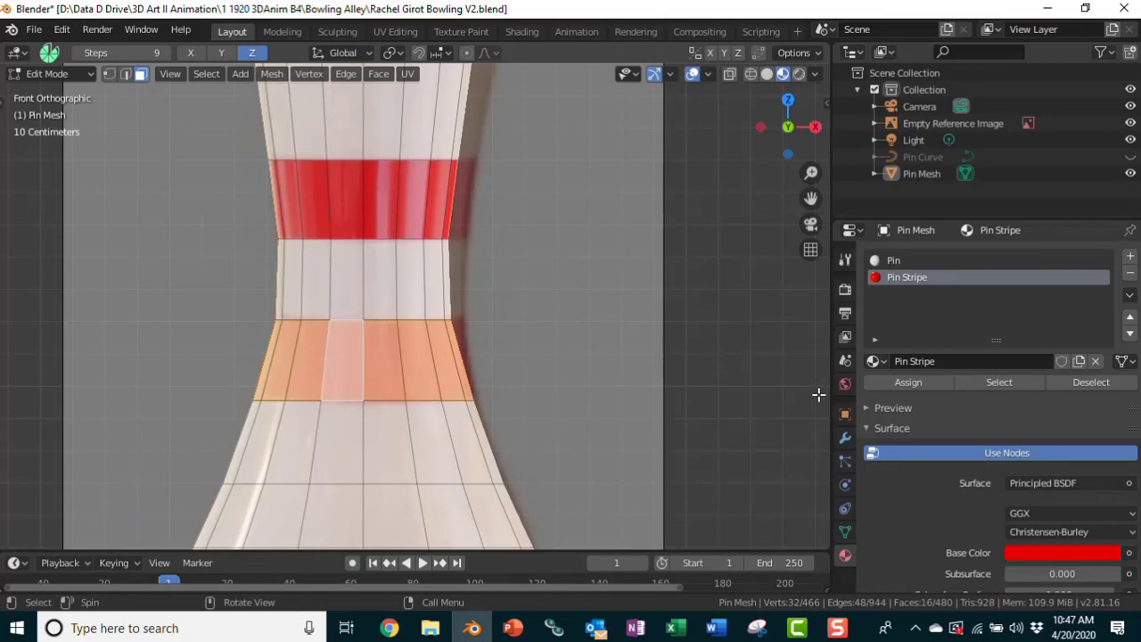
{"action": "left_click", "coordinate": [903, 383]}
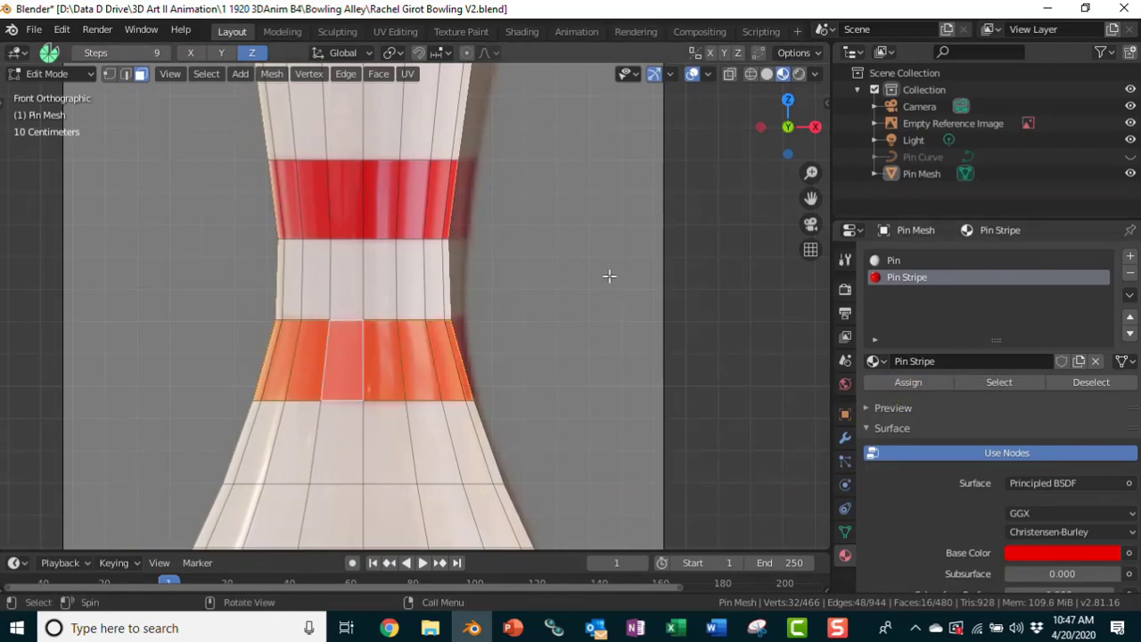
{"action": "scroll", "coordinate": [609, 274], "scroll_direction": "down", "scroll_amount": 4}
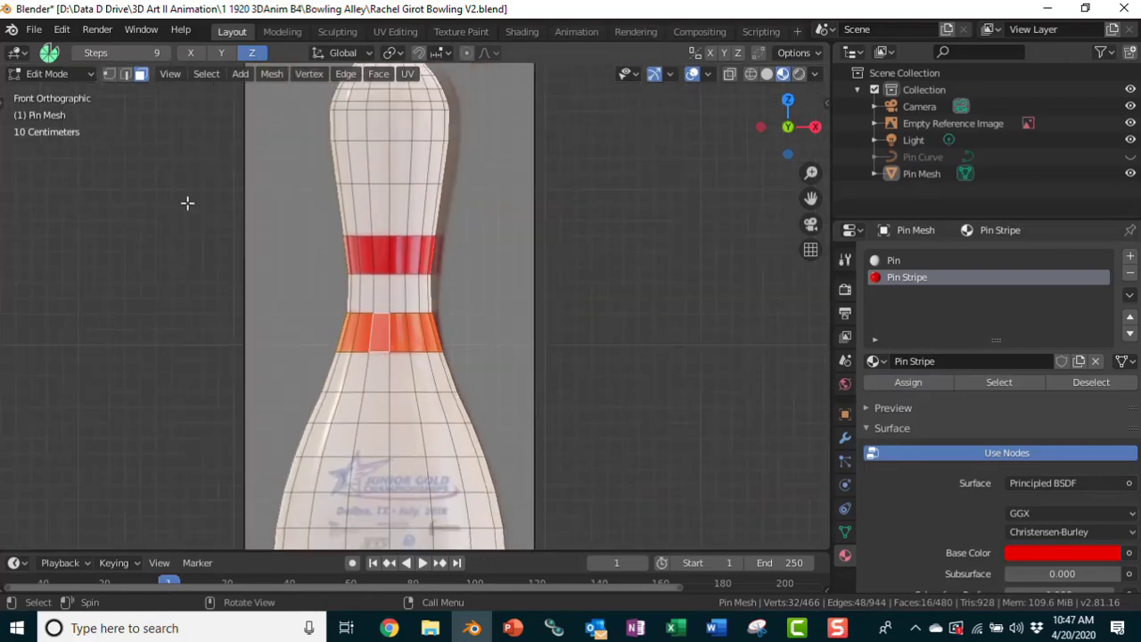
{"action": "key", "text": "Tab"}
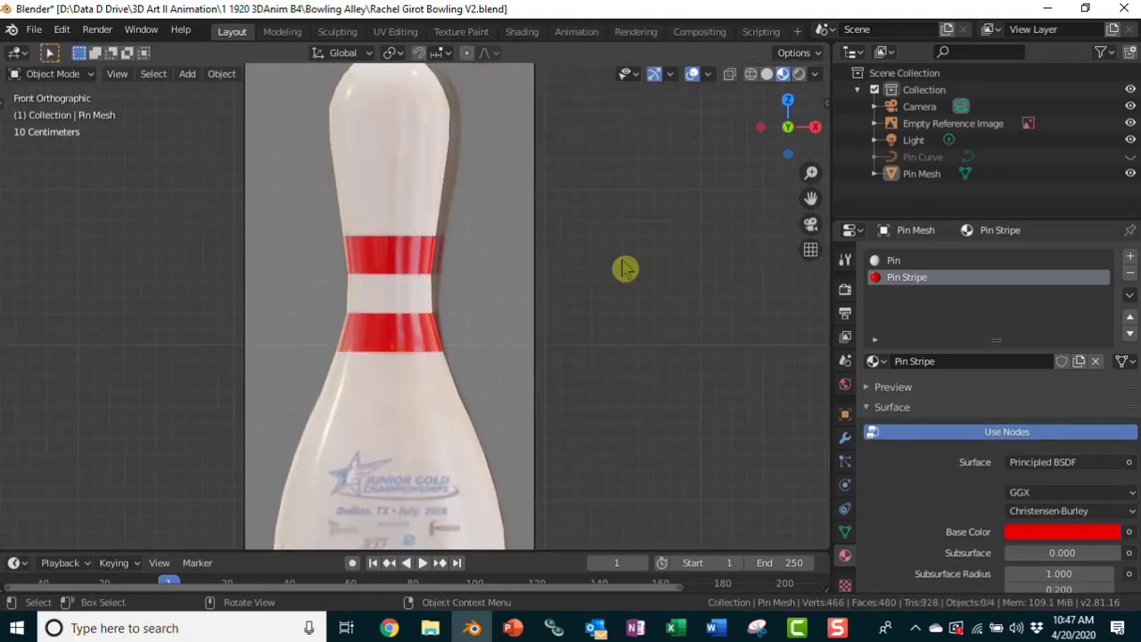
Step: Bring the whole pin into view and hide the reference image empty
{"action": "scroll", "coordinate": [624, 277], "scroll_direction": "down", "scroll_amount": 4}
{"action": "mouse_move", "coordinate": [611, 410]}
{"action": "middle_mouse_down"}
{"action": "mouse_move", "coordinate": [558, 419]}
{"action": "mouse_move", "coordinate": [347, 398]}
{"action": "mouse_move", "coordinate": [197, 409]}
{"action": "mouse_move", "coordinate": [592, 410]}
{"action": "middle_mouse_up"}
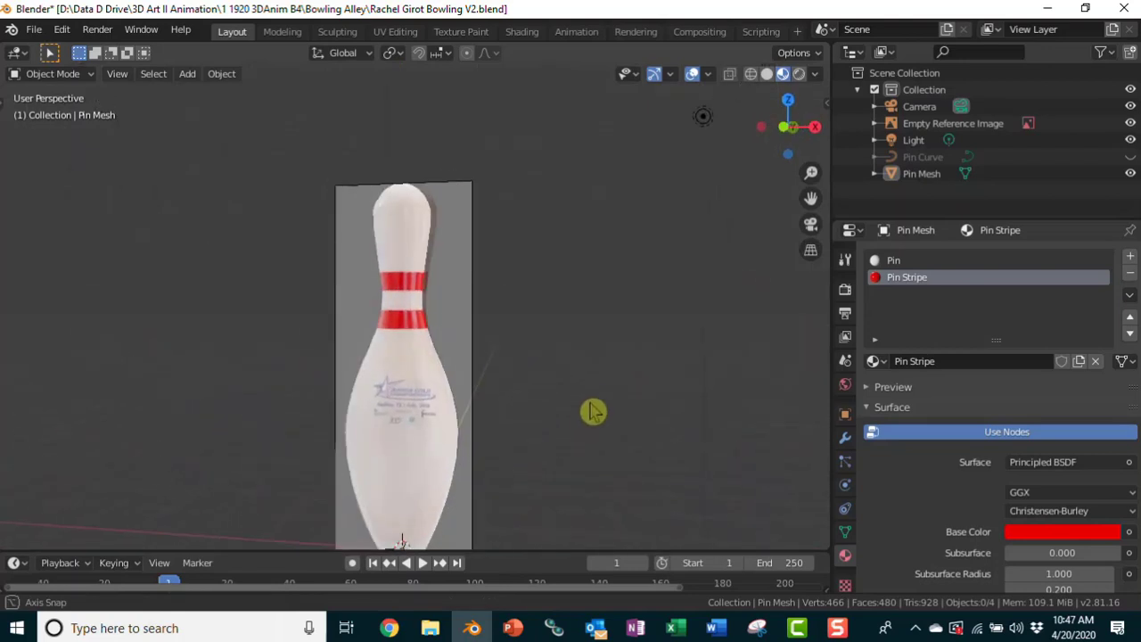
{"action": "scroll", "coordinate": [526, 392], "scroll_direction": "down", "scroll_amount": 1}
{"action": "scroll", "coordinate": [506, 404], "scroll_direction": "up", "scroll_amount": 1}
{"action": "left_click_drag", "start_coordinate": [810, 198], "coordinate": [651, 331]}
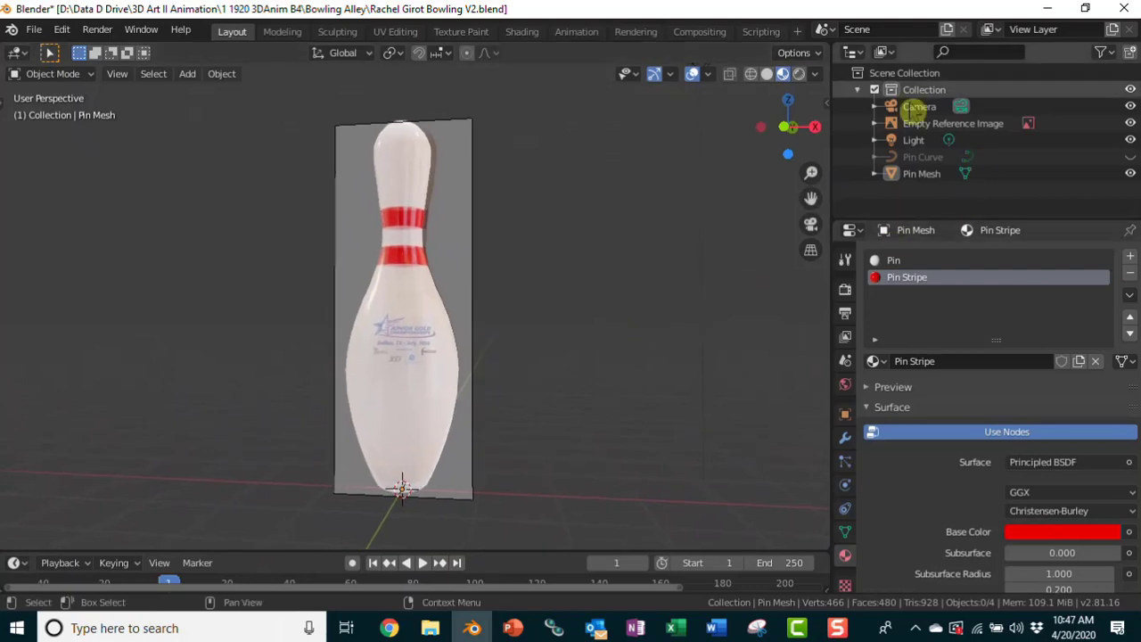
{"action": "left_click", "coordinate": [1130, 124]}
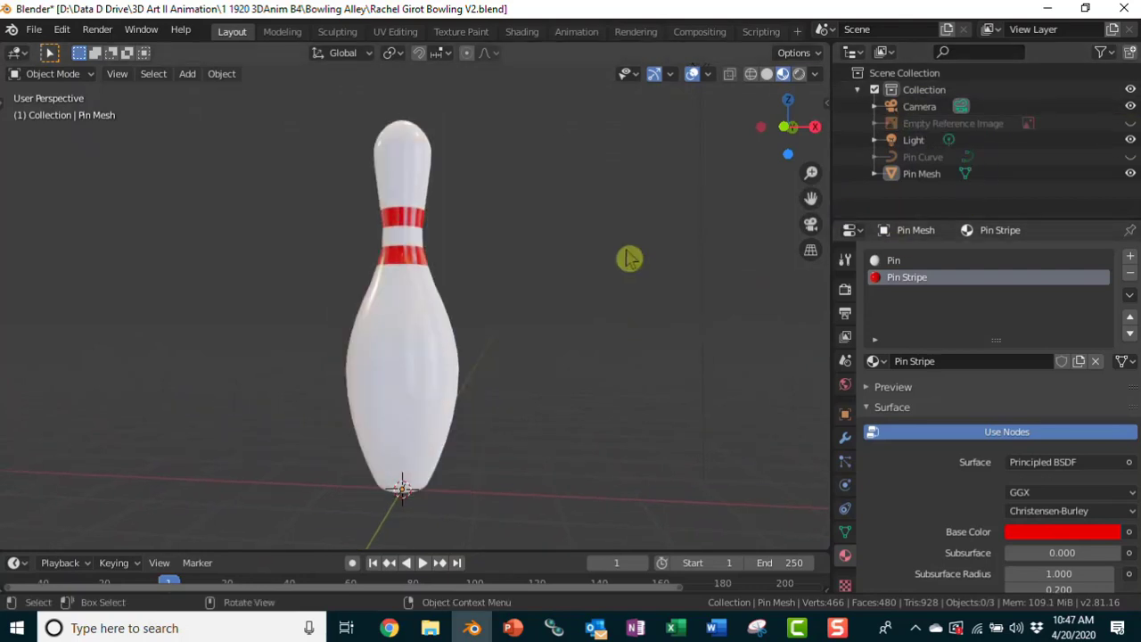
{"action": "left_click", "coordinate": [33, 29]}
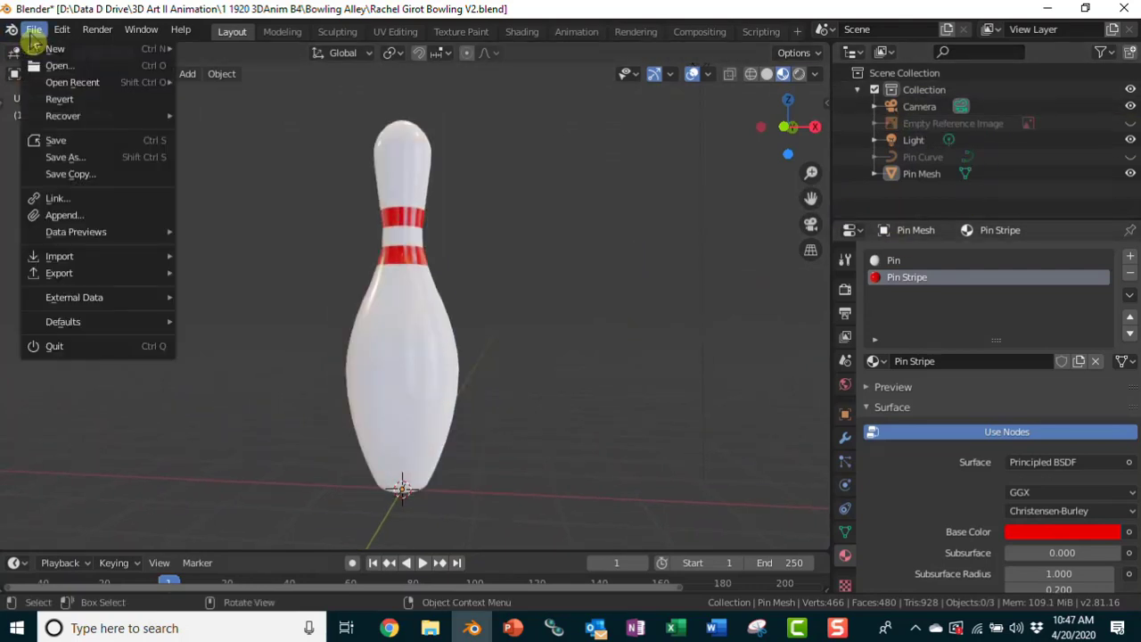
{"action": "left_click", "coordinate": [55, 160]}
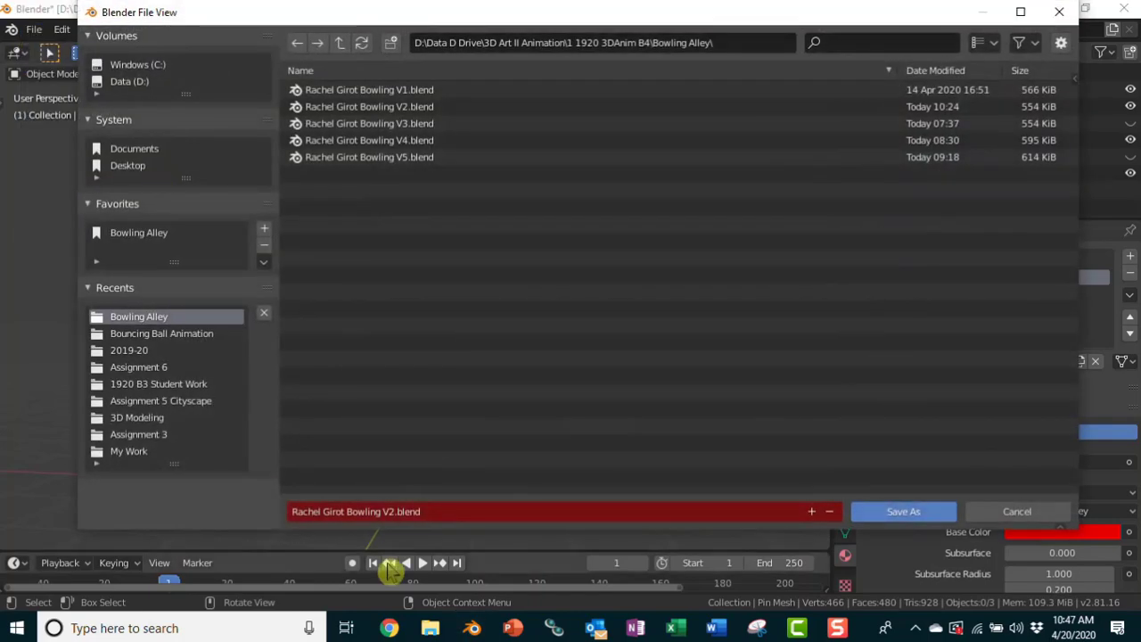
{"action": "left_click", "coordinate": [395, 511]}
{"action": "left_click", "coordinate": [395, 511]}
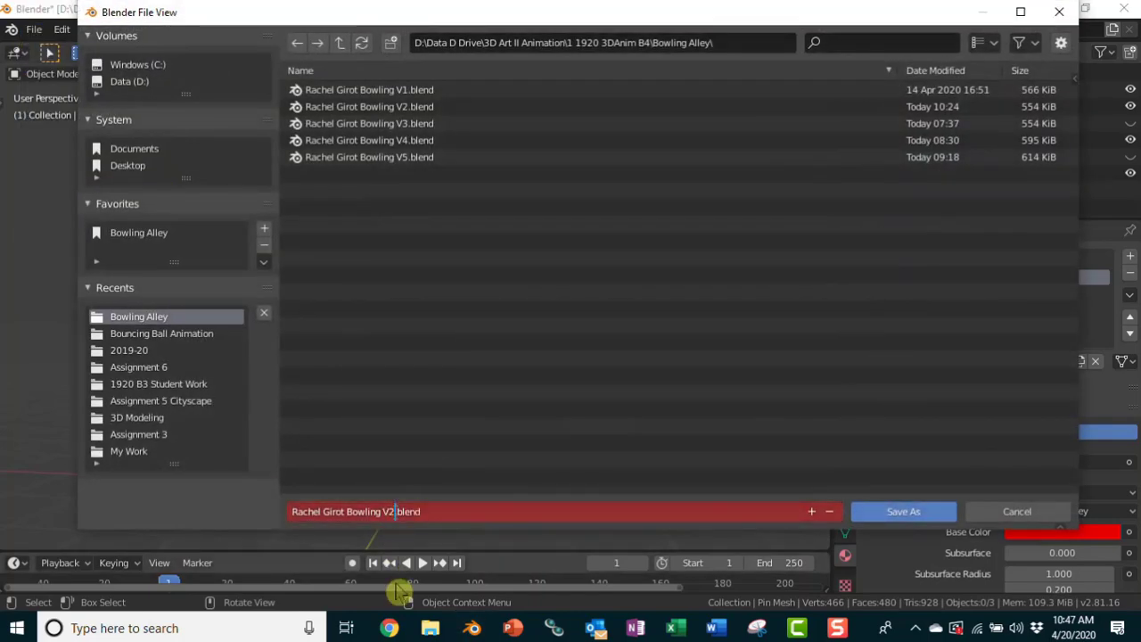
{"action": "key", "text": "BackSpace"}
{"action": "type", "text": "5"}
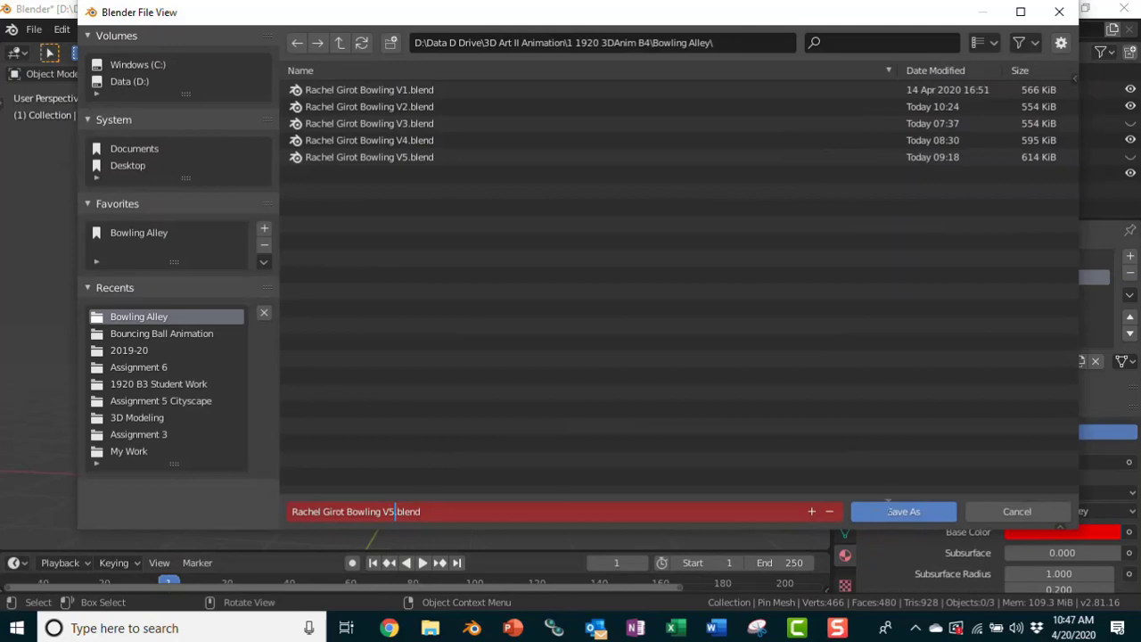
{"action": "left_click", "coordinate": [1012, 512]}
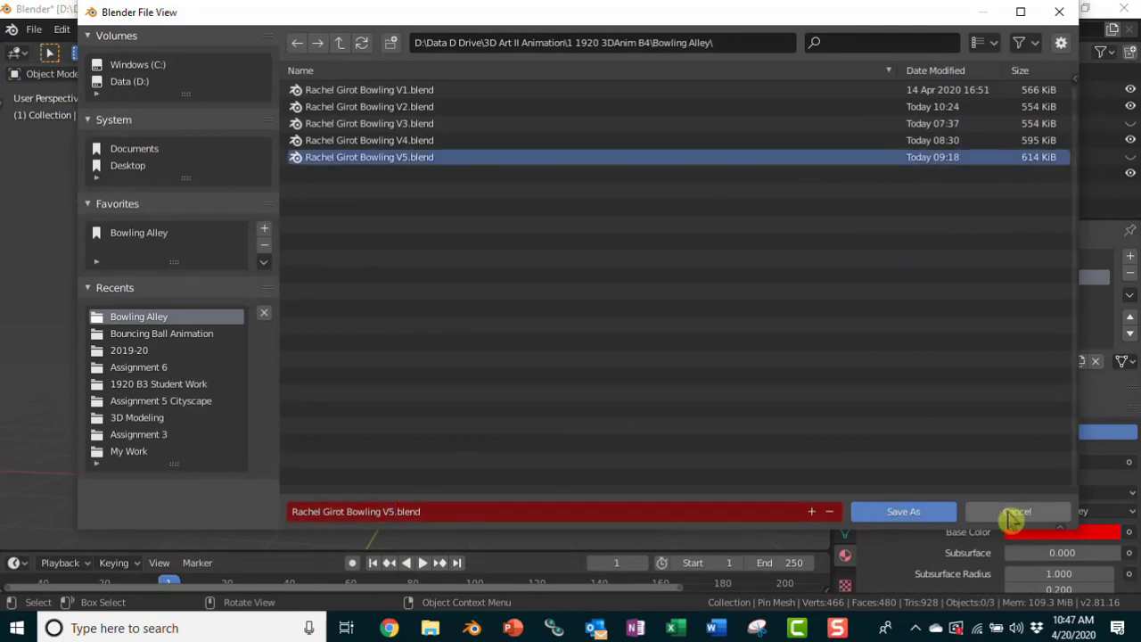
{"action": "left_click", "coordinate": [1008, 514]}
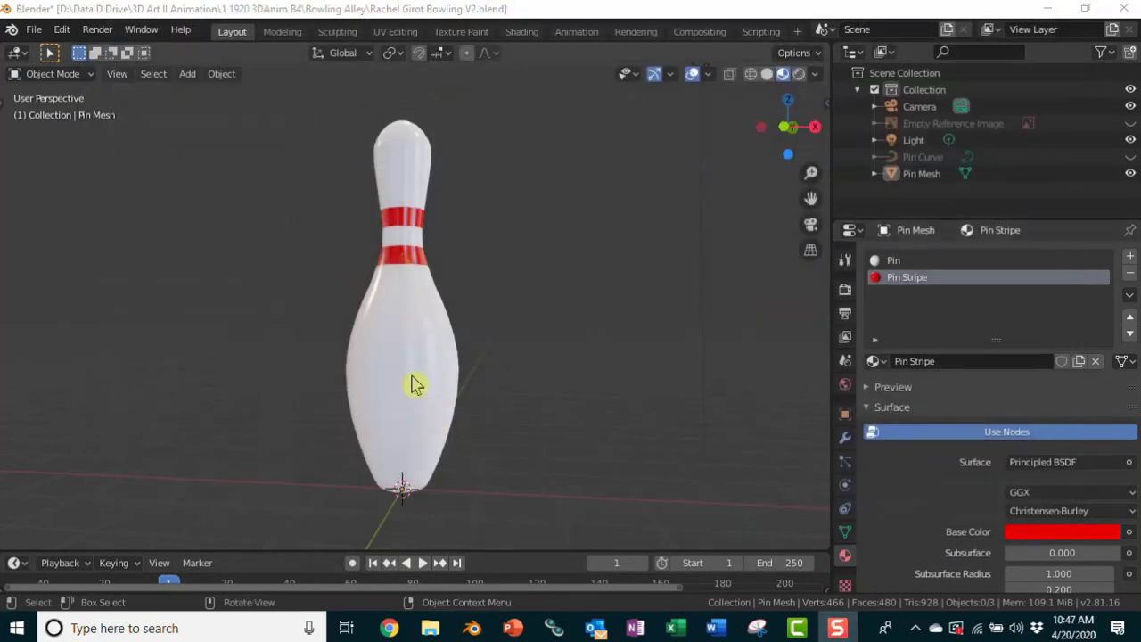